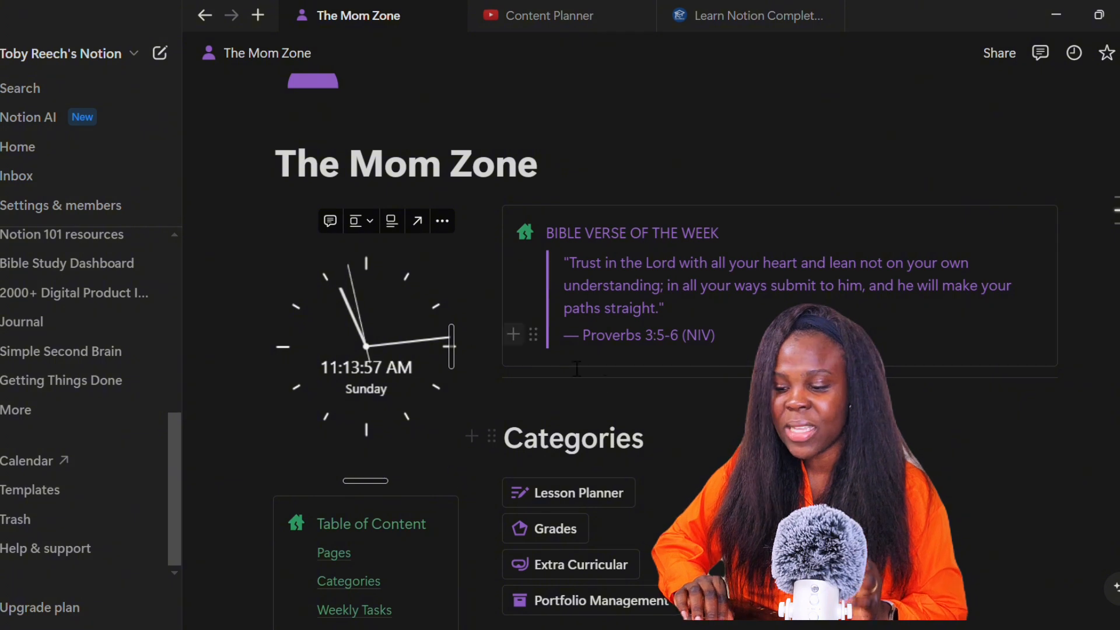
Step: Open the Lesson Planner from the dashboard's categories and open The Solar System lesson's page
scroll(609, 388, "down", 3)
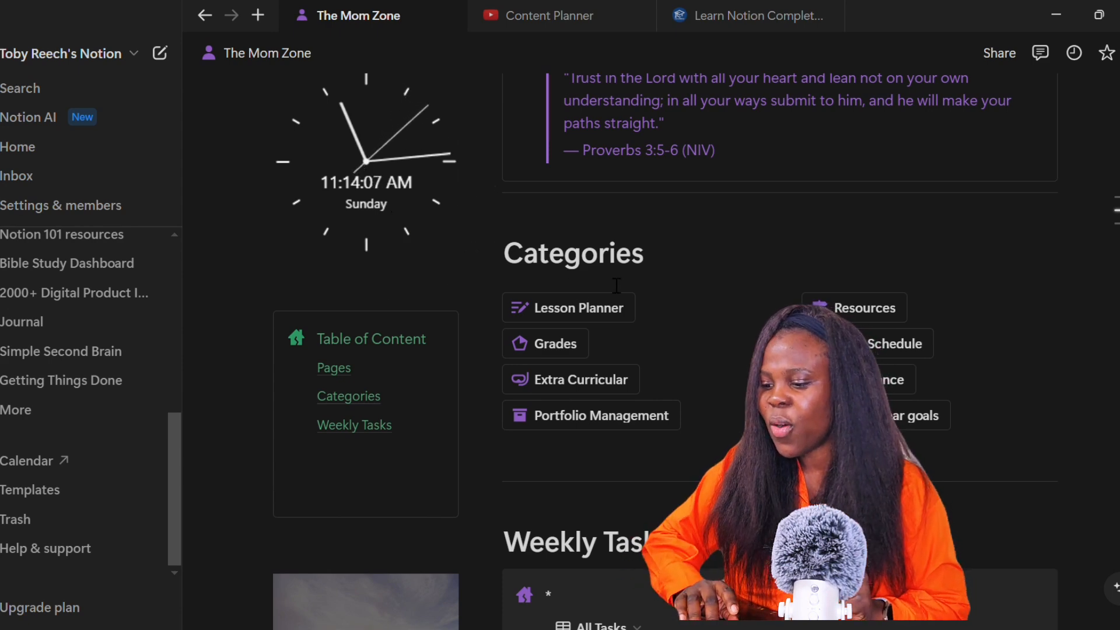
left_click(581, 307)
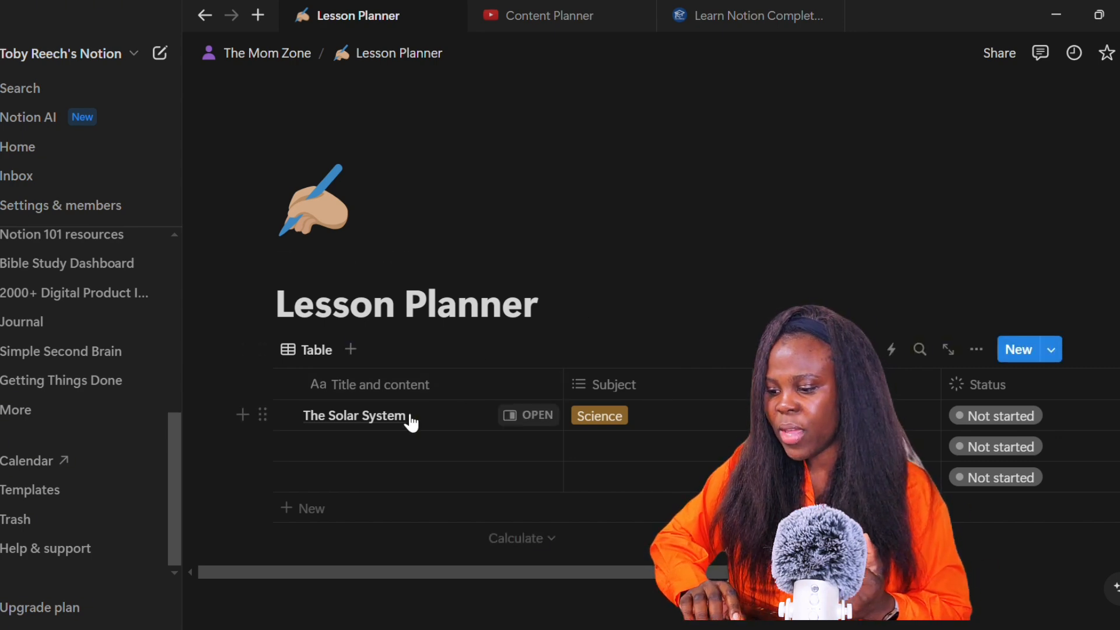
left_click(536, 425)
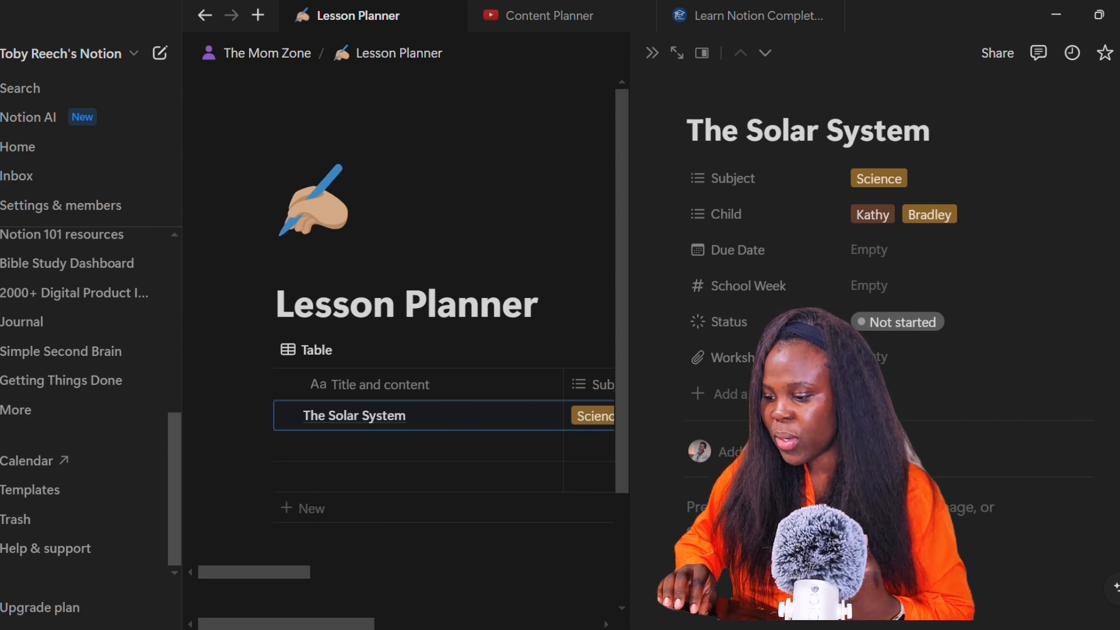
Step: Add an empty Embed block to the body of The Solar System page and close the page preview
key("Return")
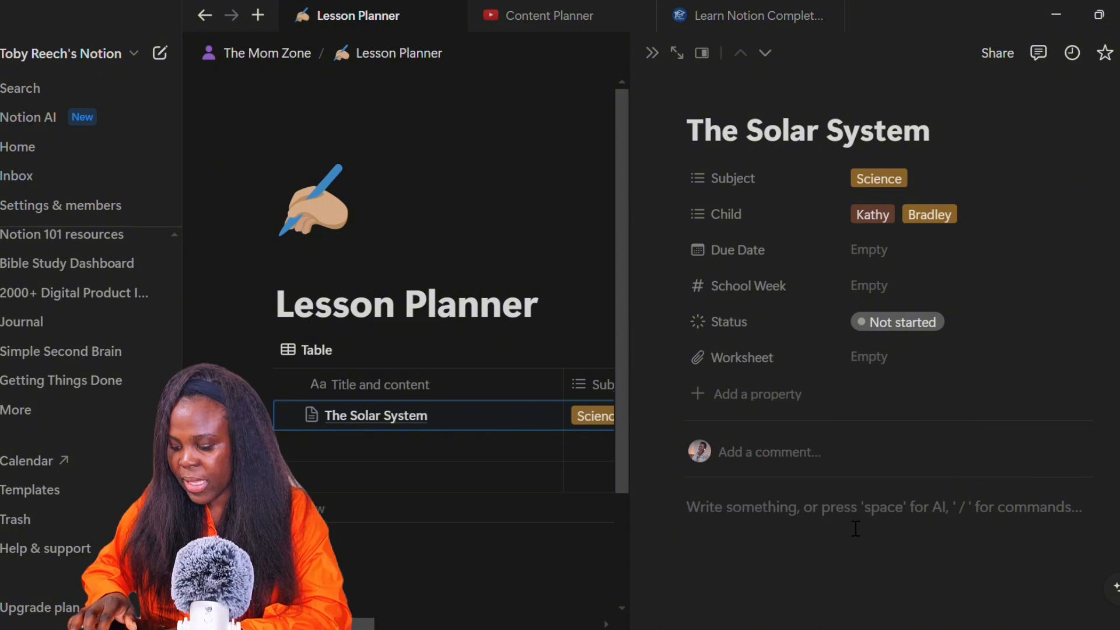
type("/")
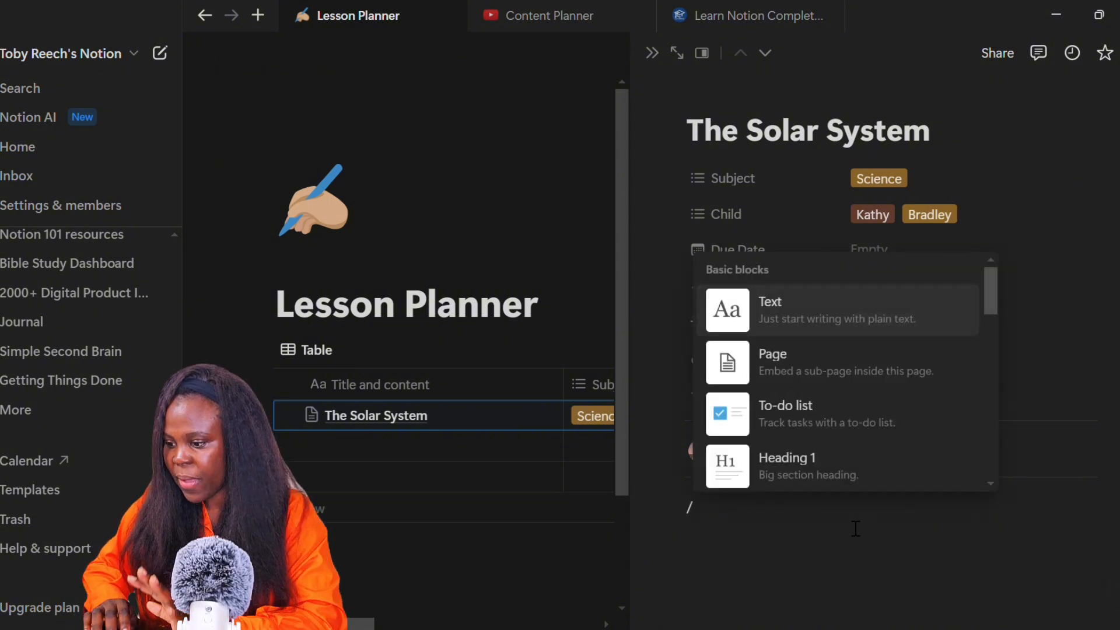
type("emb")
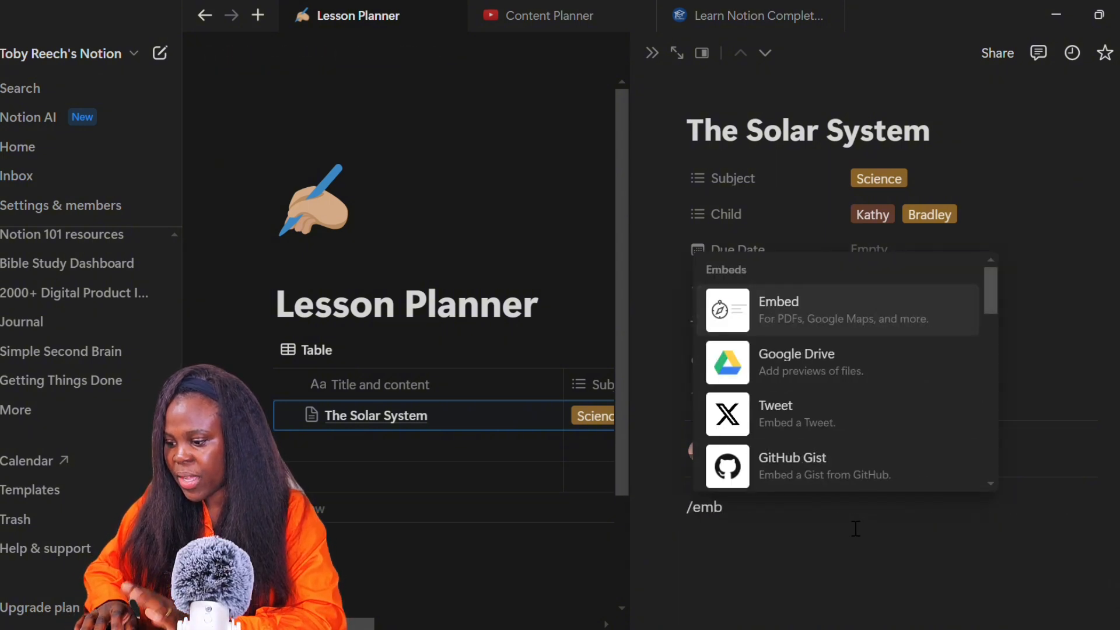
left_click(828, 325)
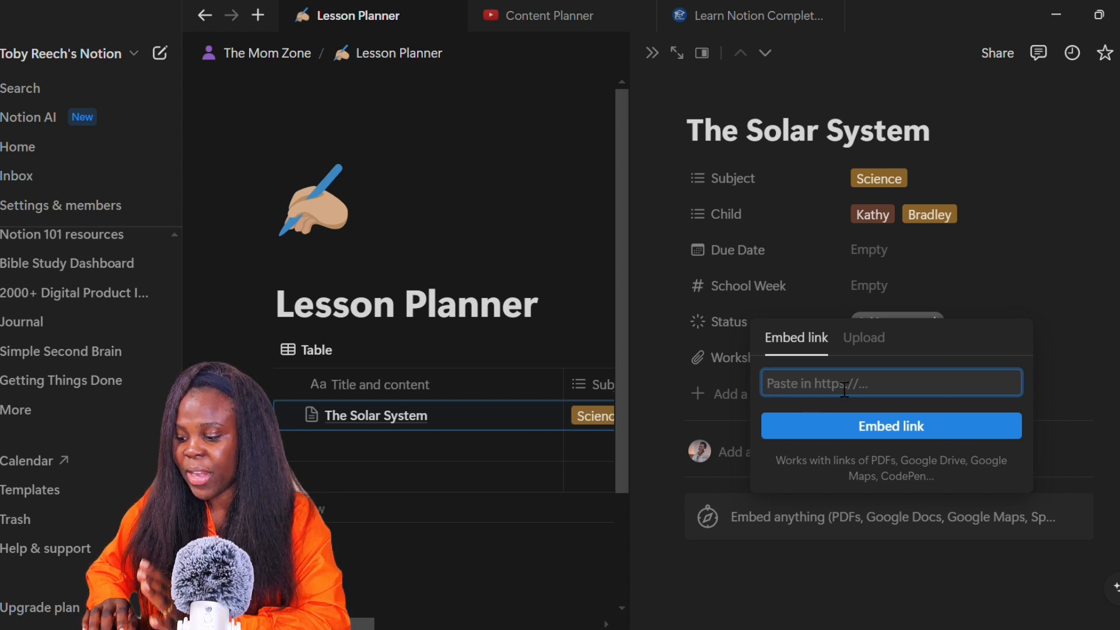
left_click(727, 585)
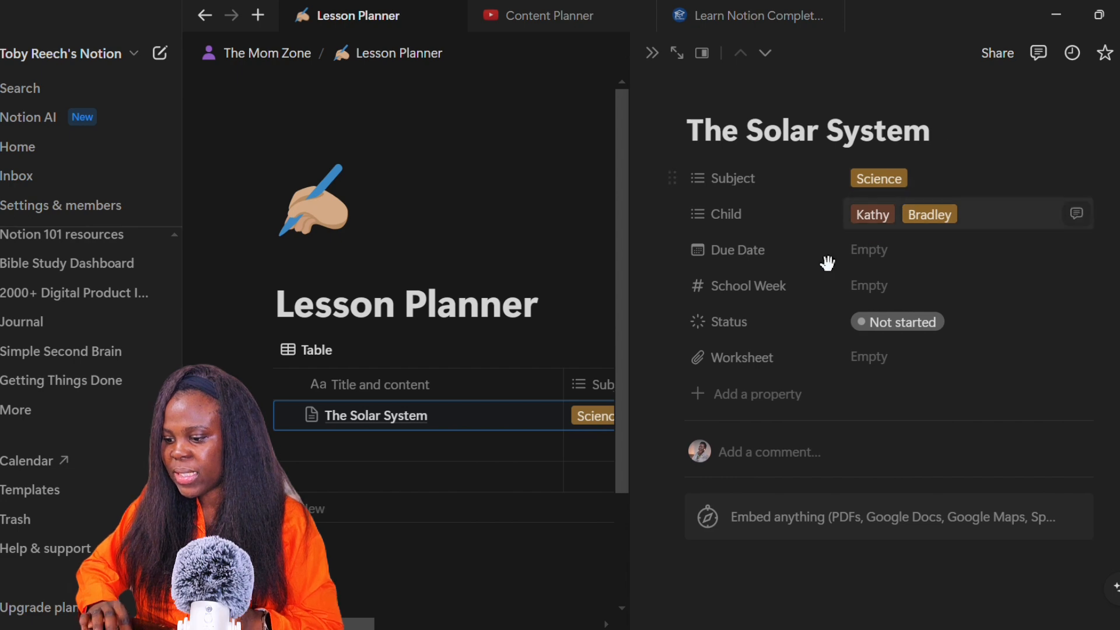
left_click(652, 54)
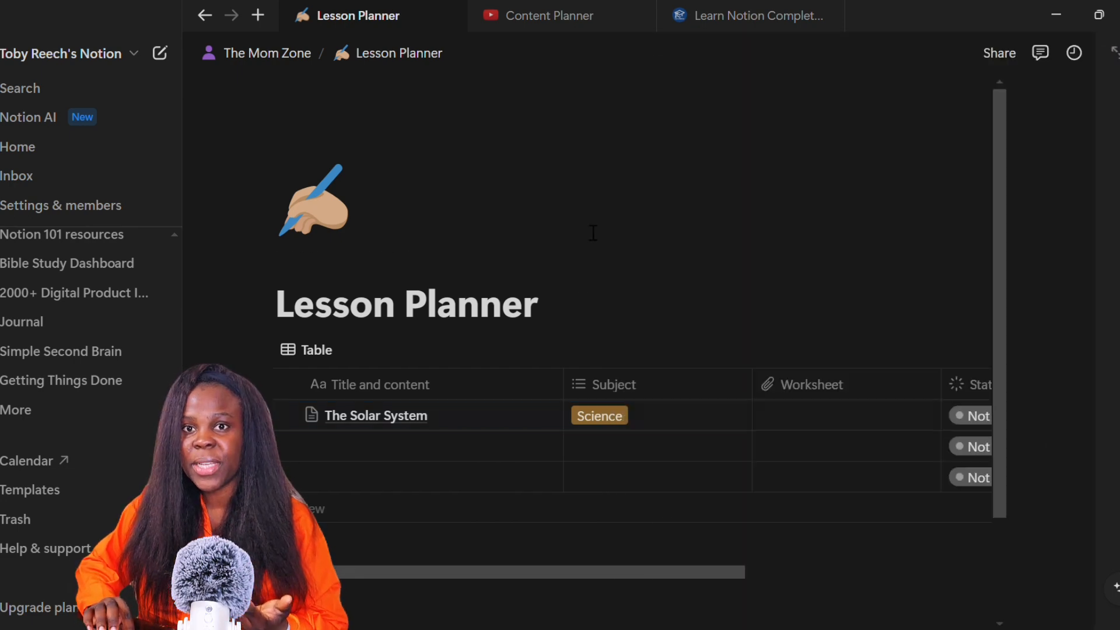
Step: Review the subject options for The Solar System lesson and attach PlanSummary.pdf as its worksheet
left_click(661, 426)
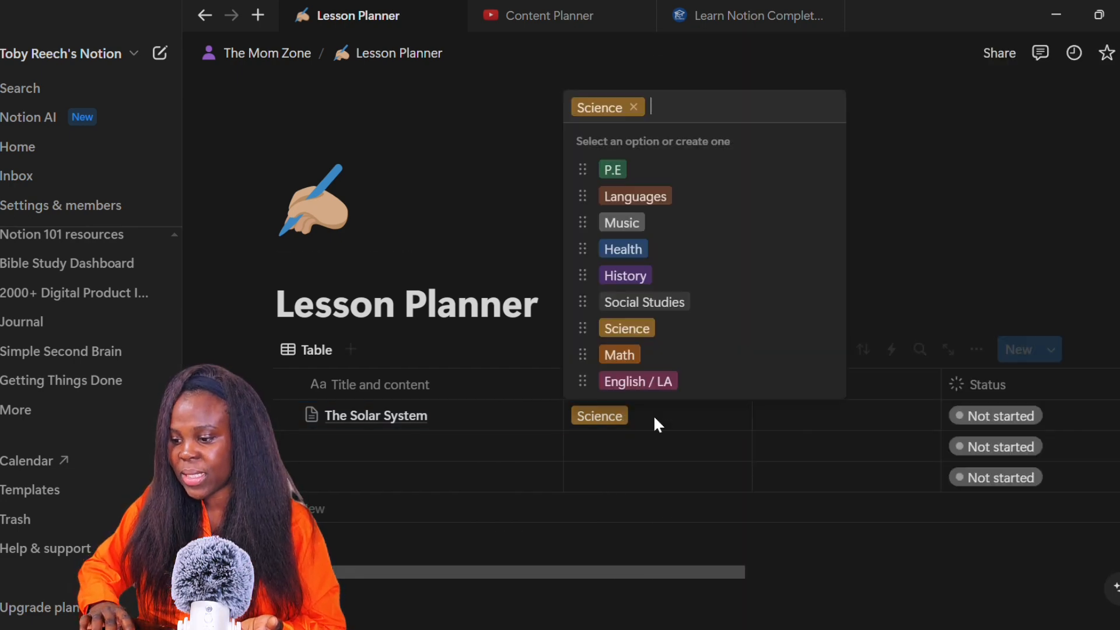
left_click(513, 265)
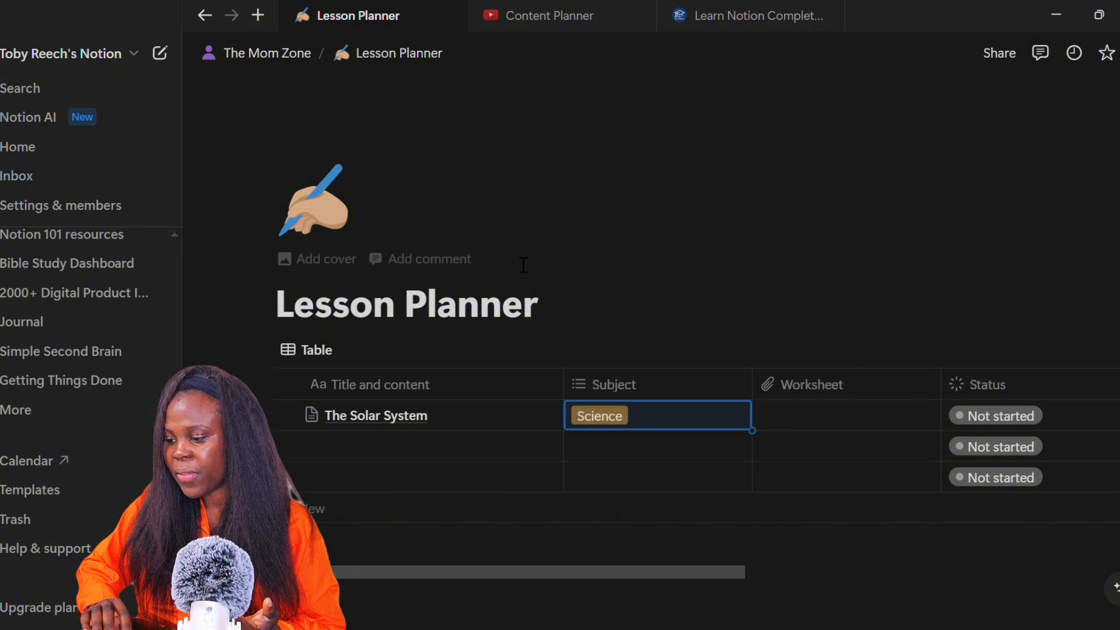
left_click(867, 429)
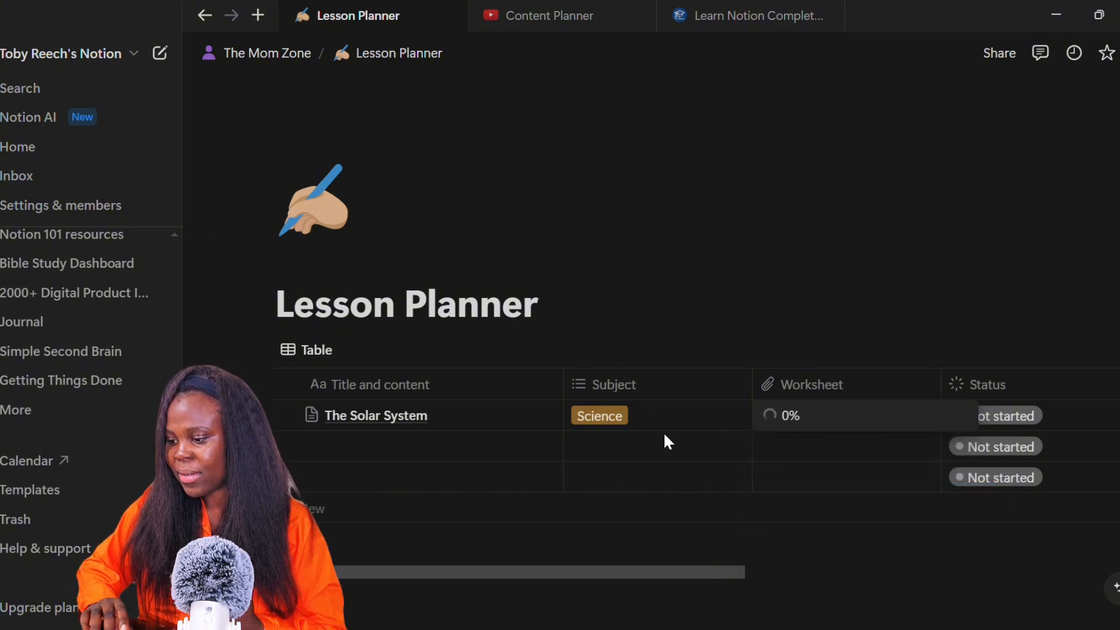
left_click(825, 496)
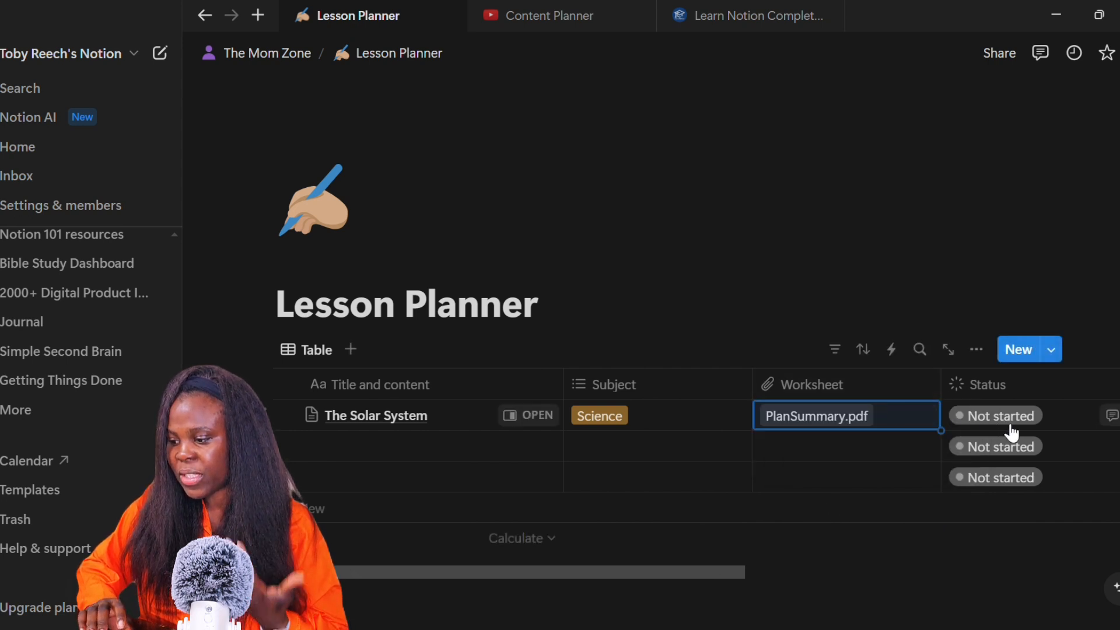
Step: Set The Solar System lesson's status to In progress and its due date to Aug 9, 2024
scroll(992, 431, "right", 3)
left_click(881, 416)
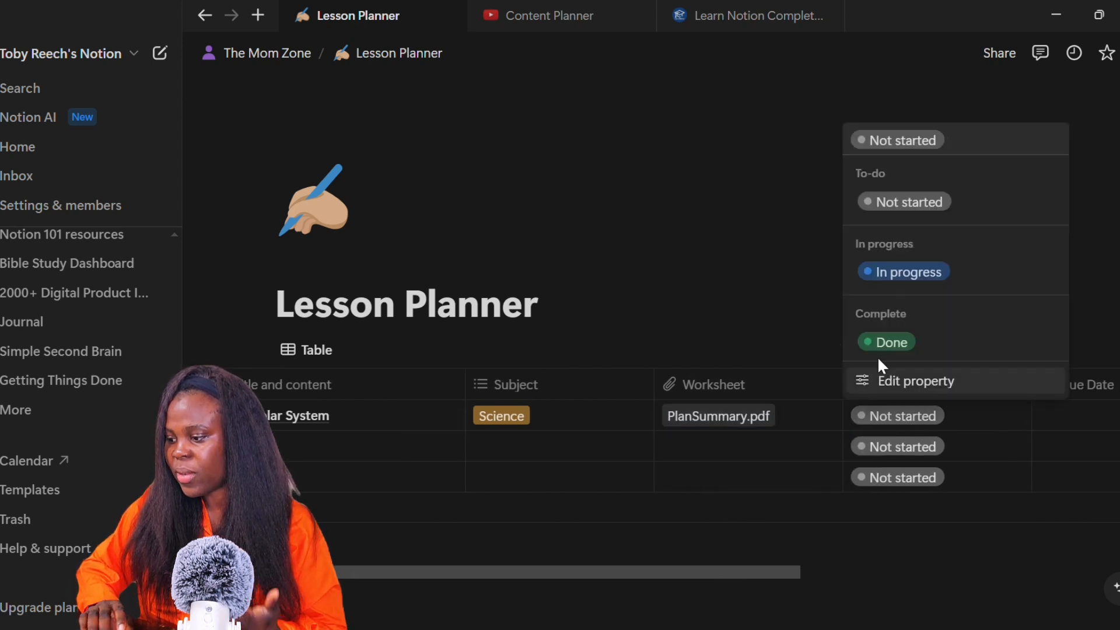
left_click(877, 272)
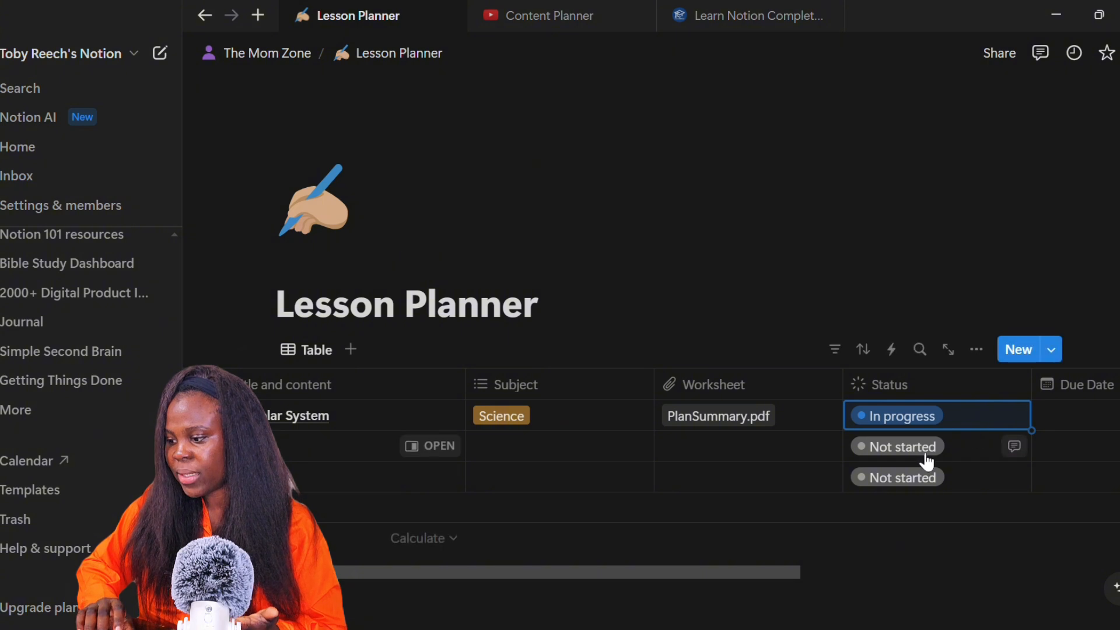
left_click(1096, 415)
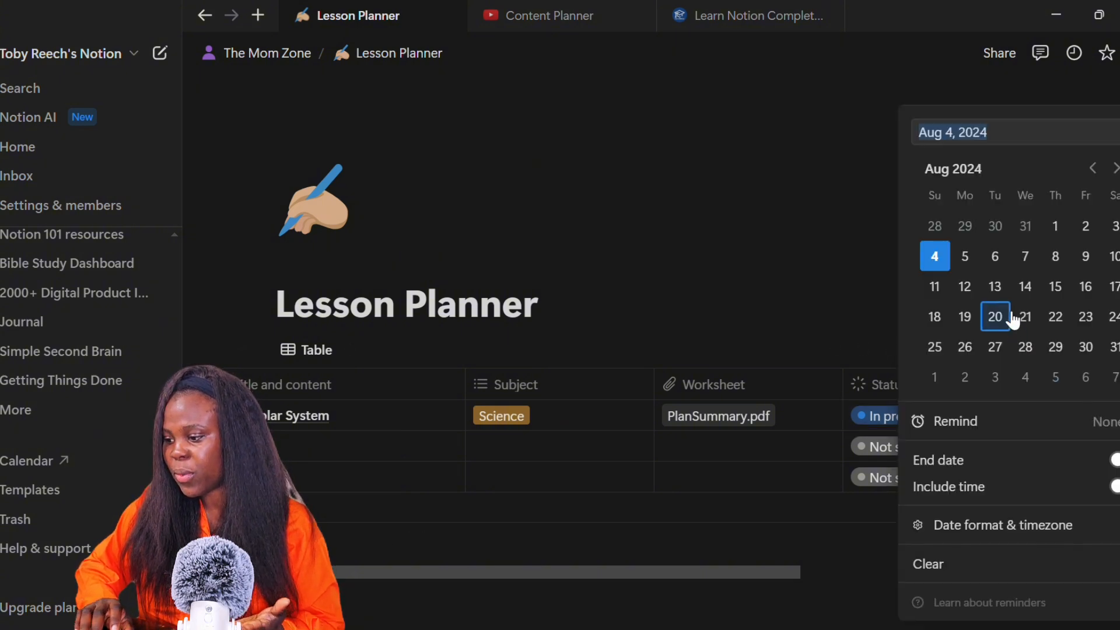
left_click(1088, 257)
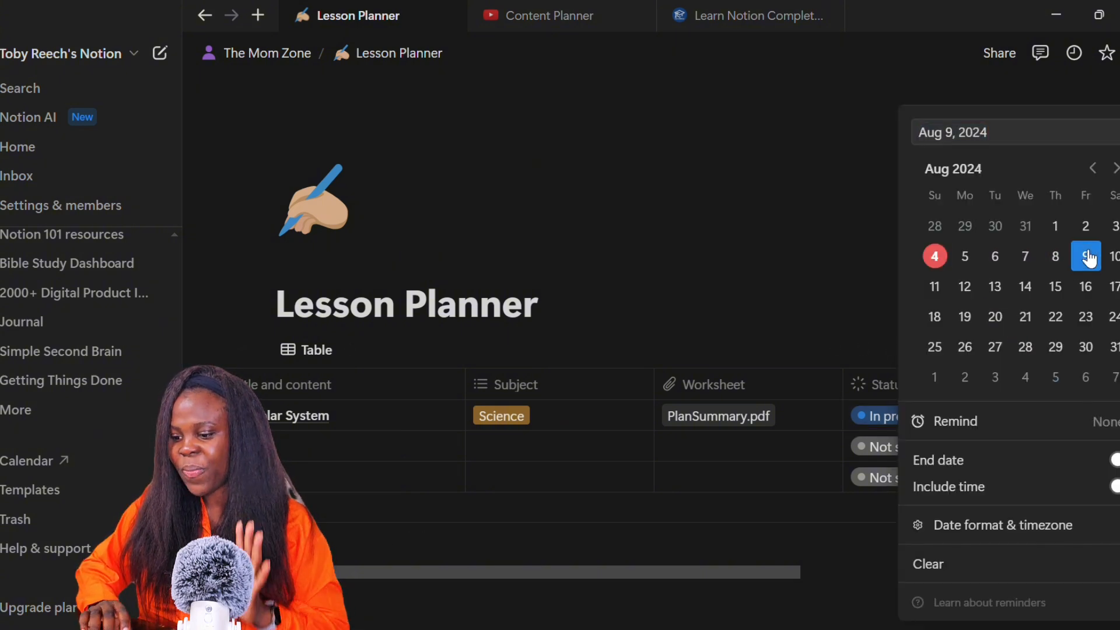
left_click(890, 287)
scroll(799, 403, "left", 2)
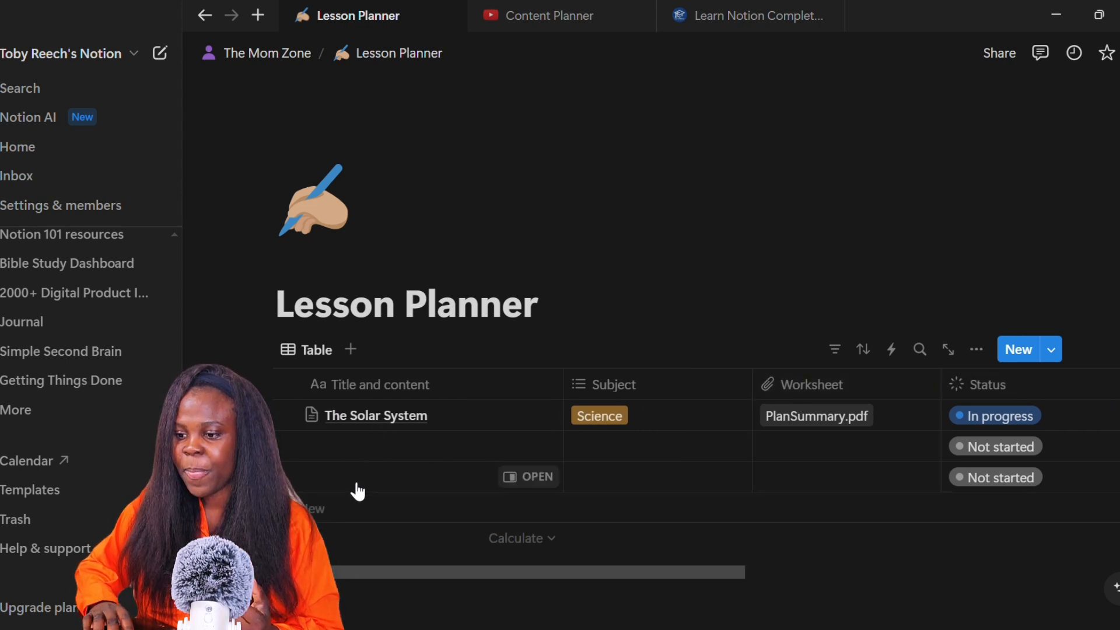
Step: Return to The Mom Zone dashboard and open the Grades page from its categories
left_click(252, 55)
scroll(502, 306, "down", 2)
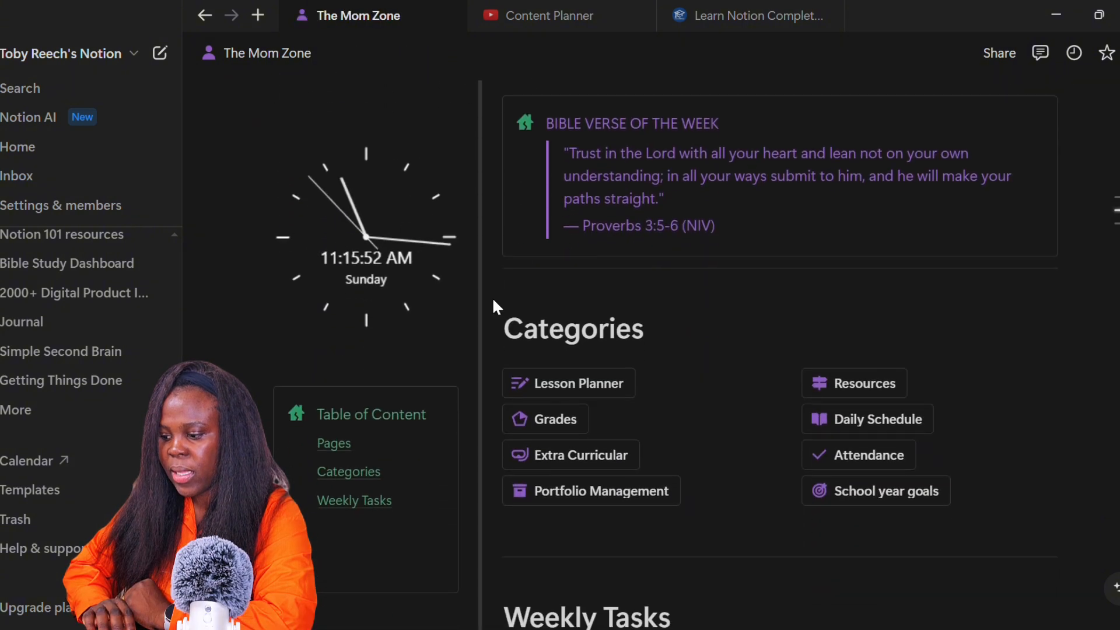
left_click(561, 417)
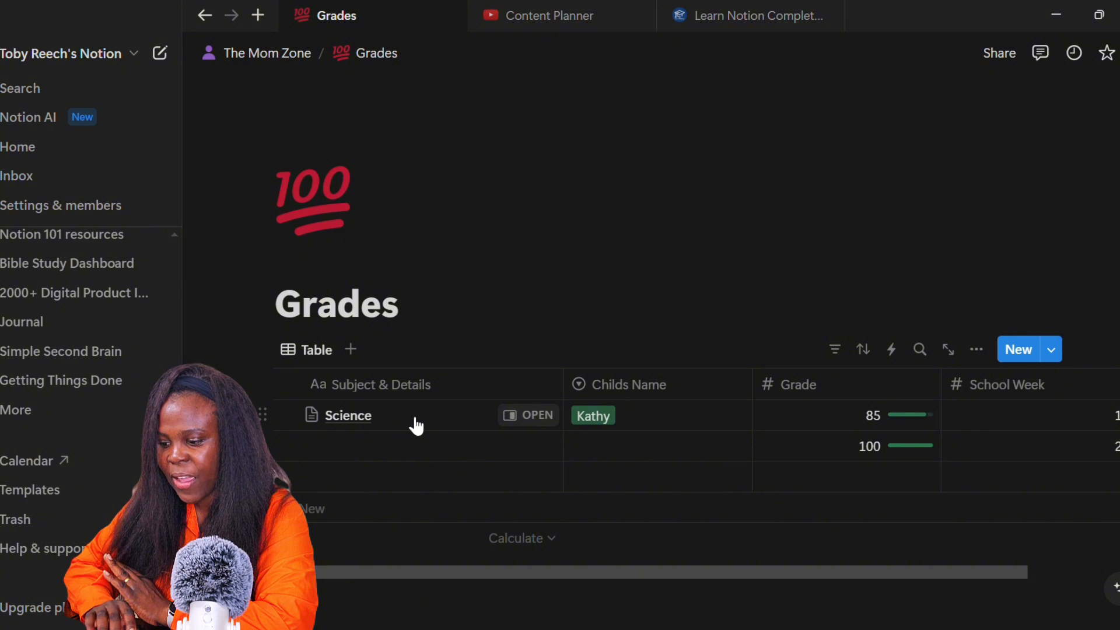
Step: Review the child name options, the grade and school week columns, and the Science entry's page
left_click(640, 426)
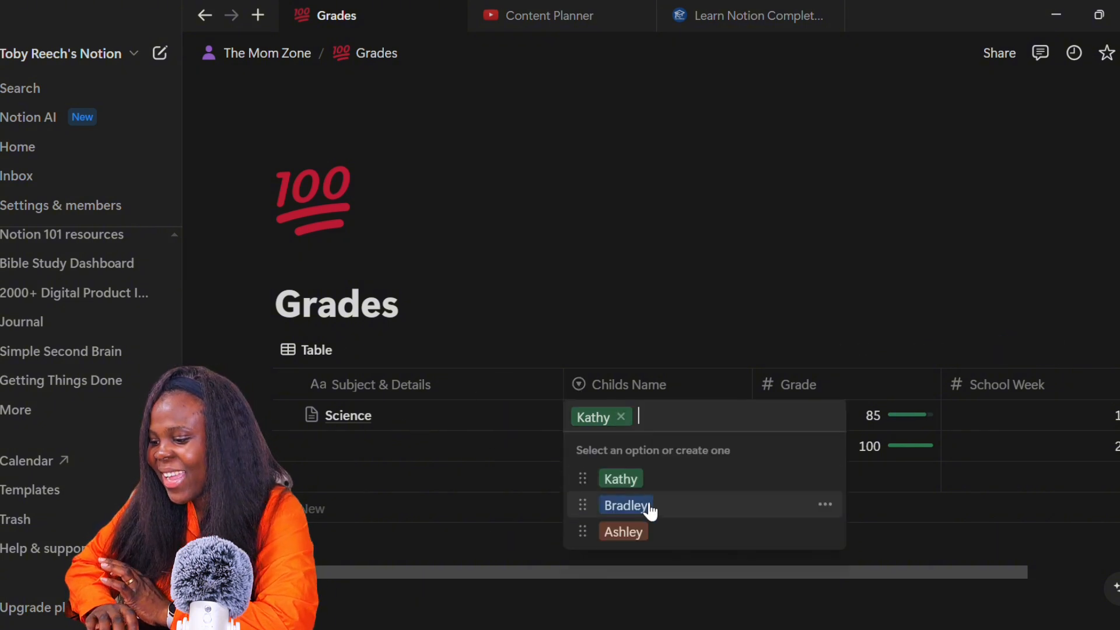
left_click(881, 479)
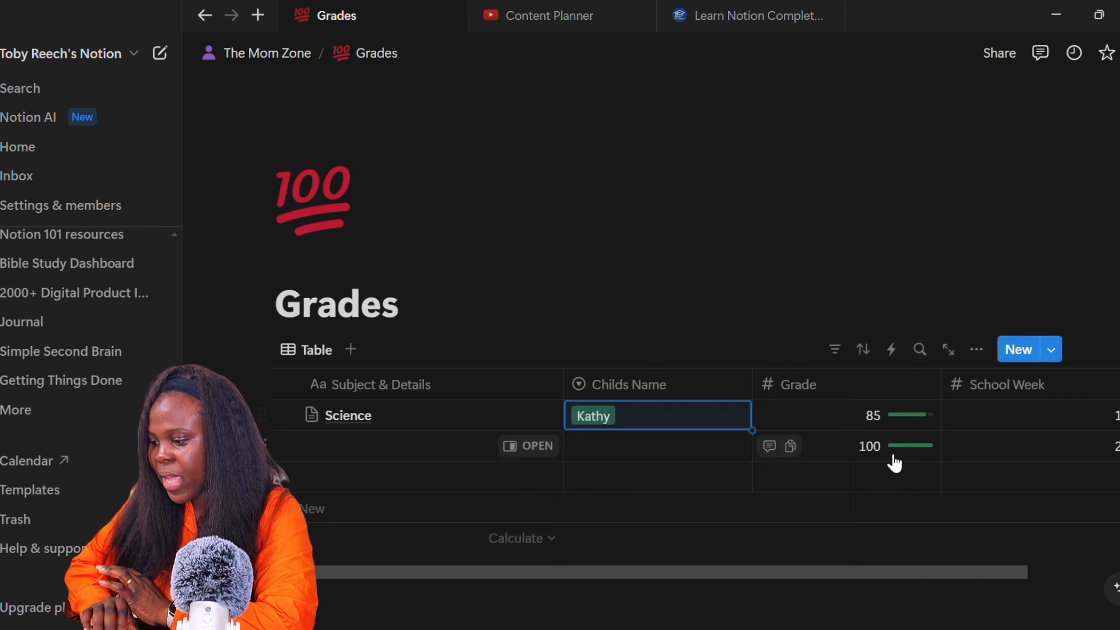
scroll(986, 423, "right", 3)
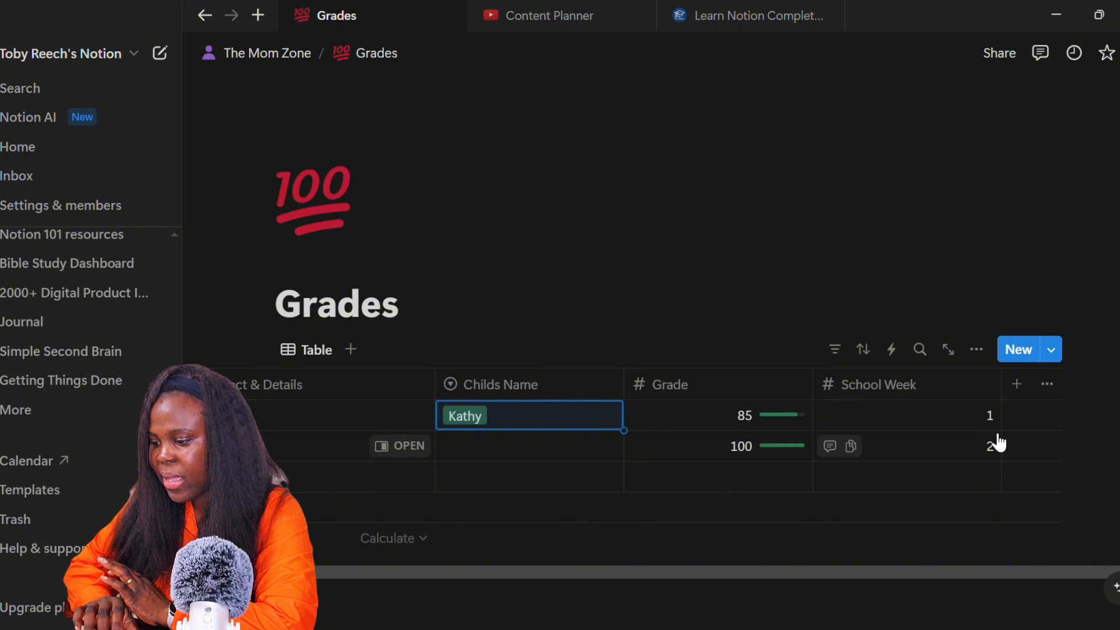
scroll(543, 453, "left", 3)
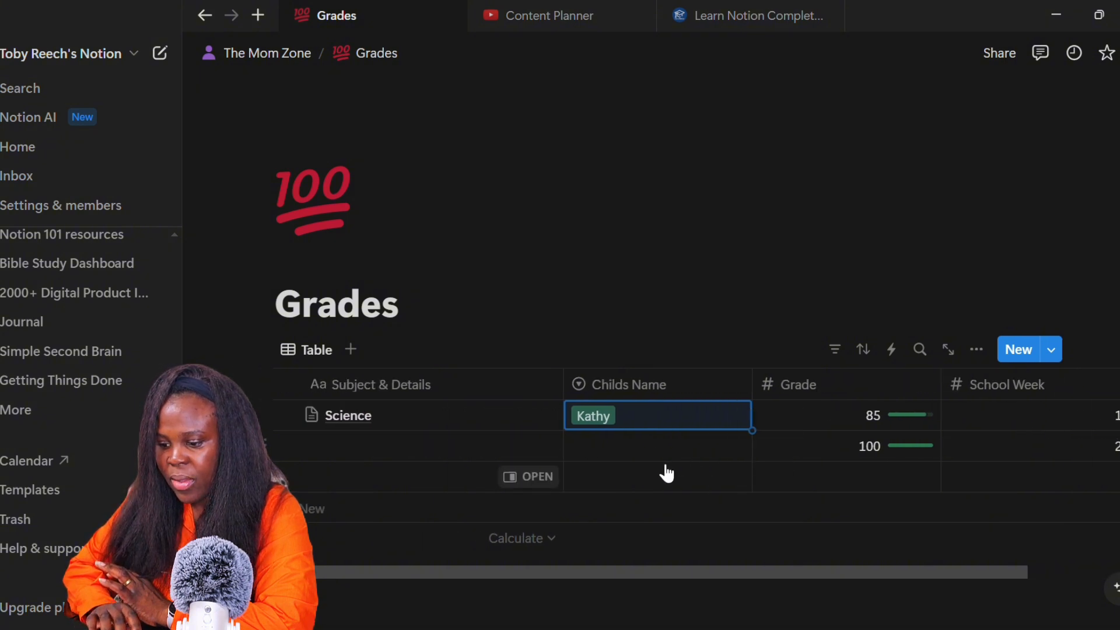
left_click(401, 463)
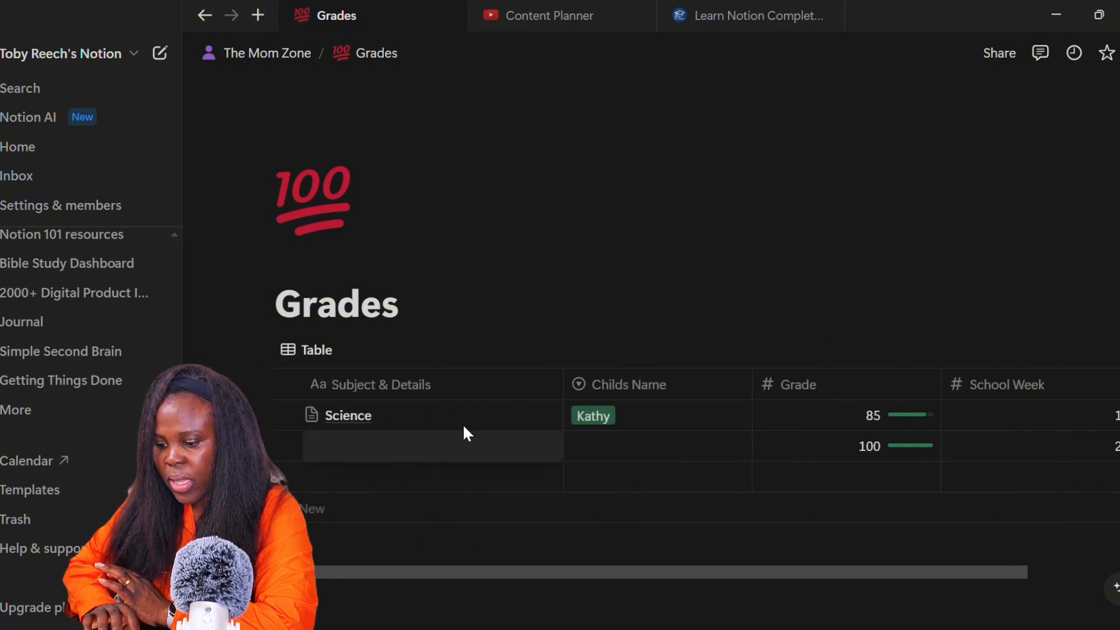
left_click(518, 419)
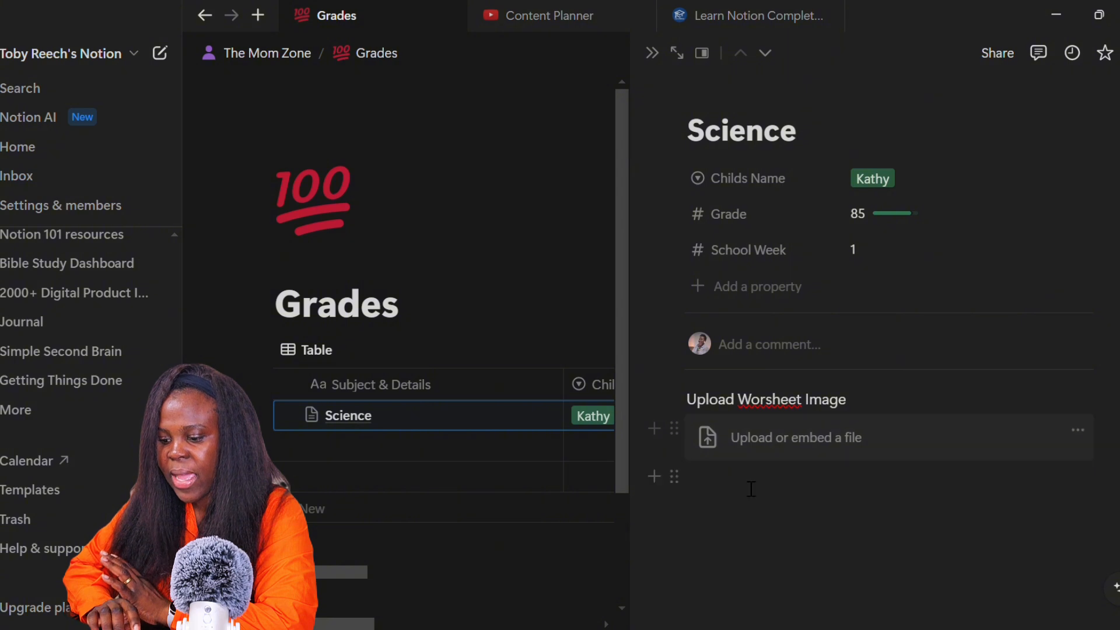
Step: Name the second Grades row Social Studies and assign it the second child in the options list
left_click(416, 449)
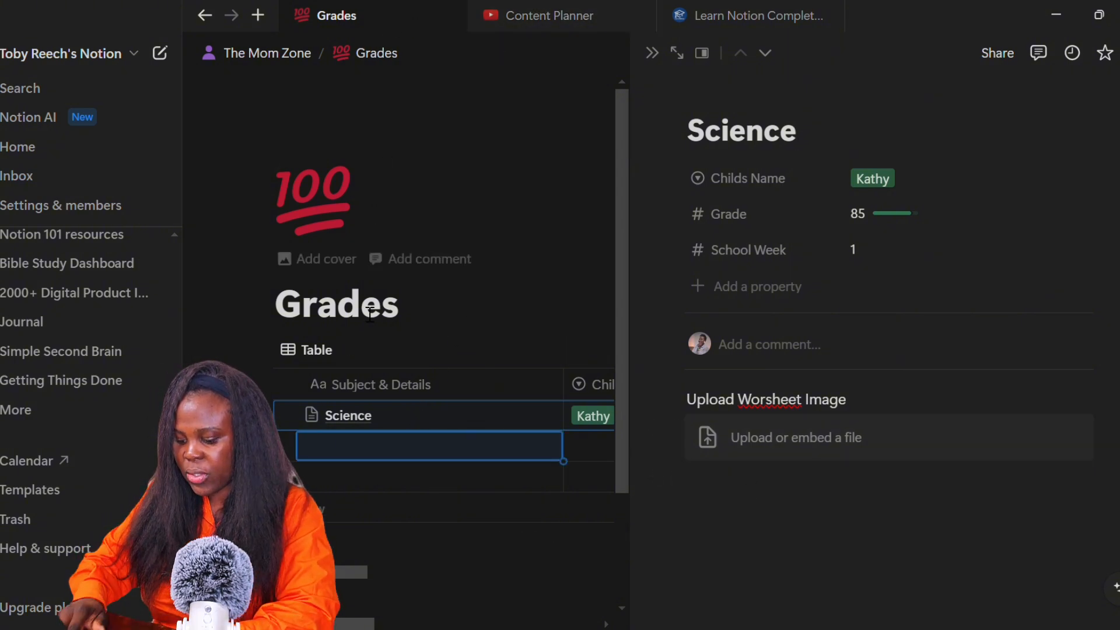
type("Soc")
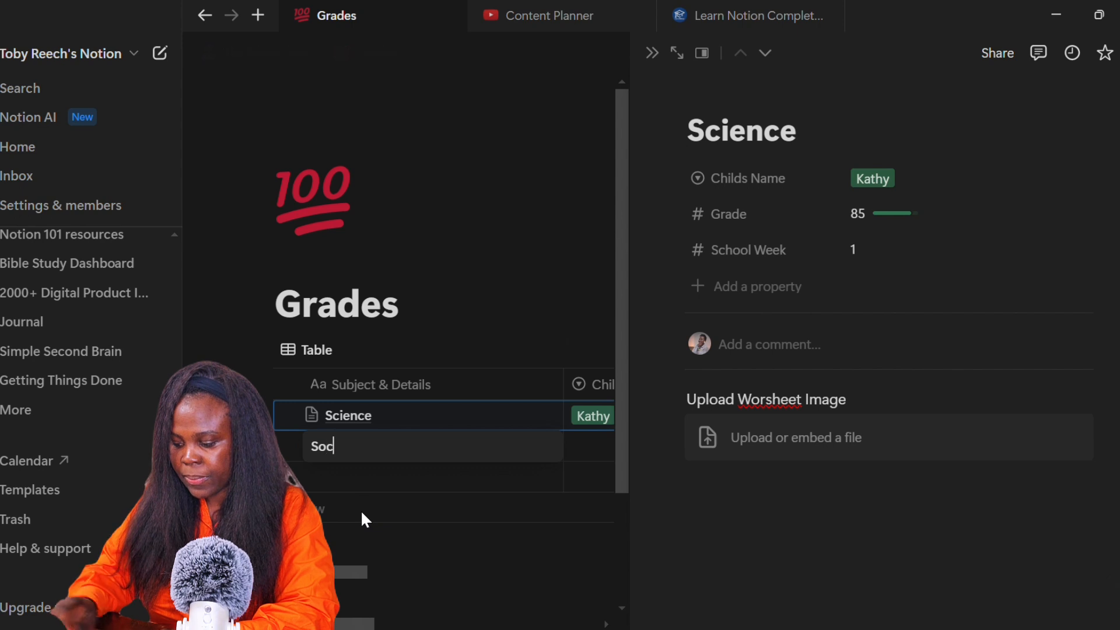
type("ial S")
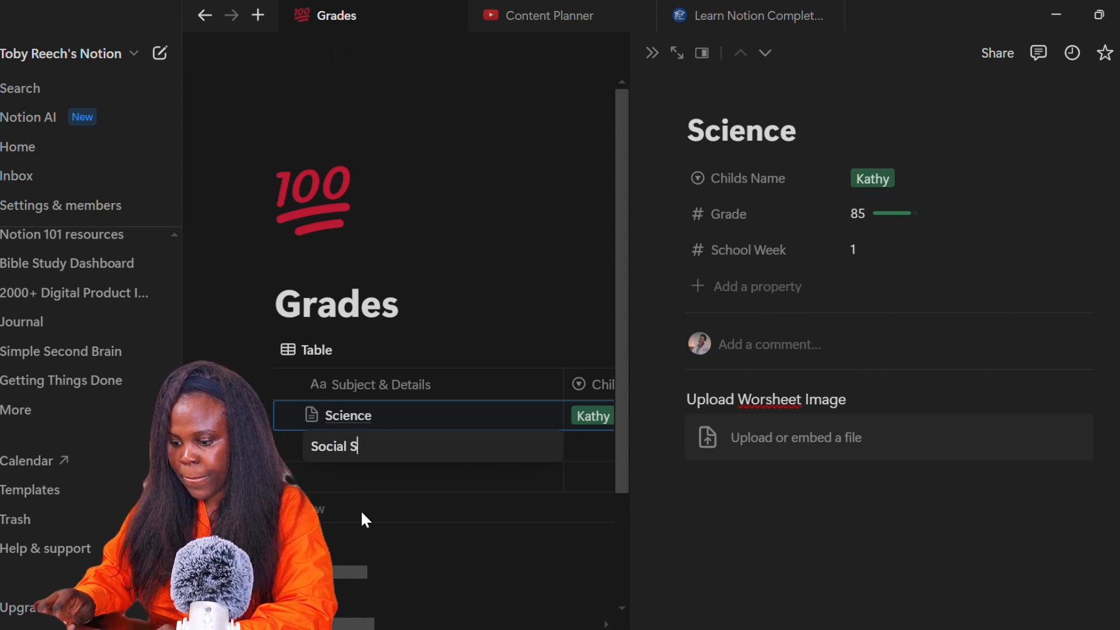
type("tudies")
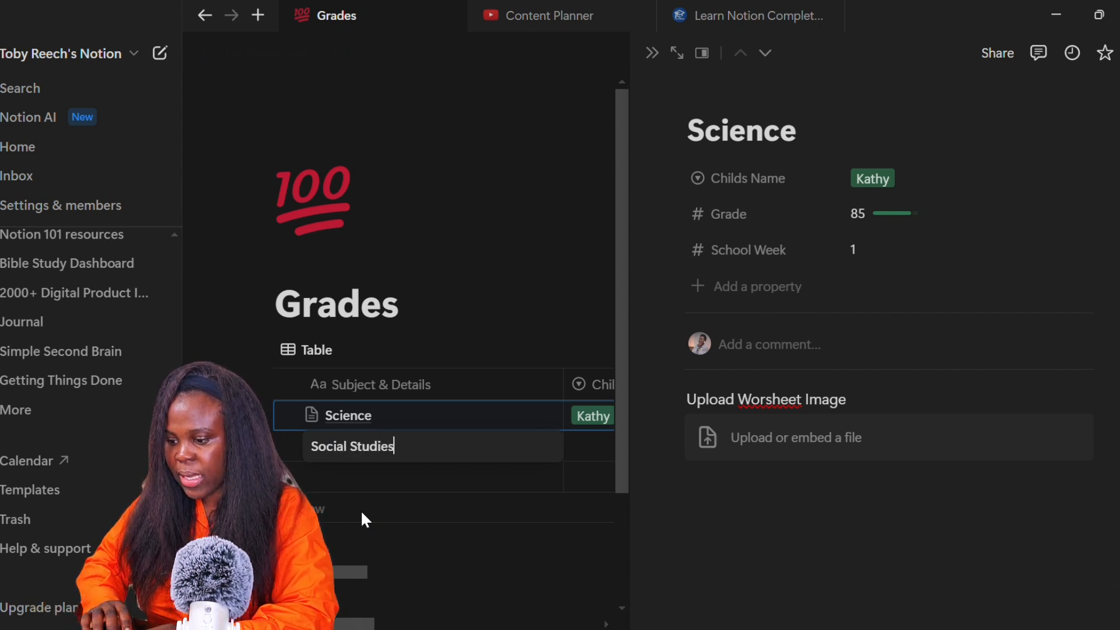
left_click(593, 445)
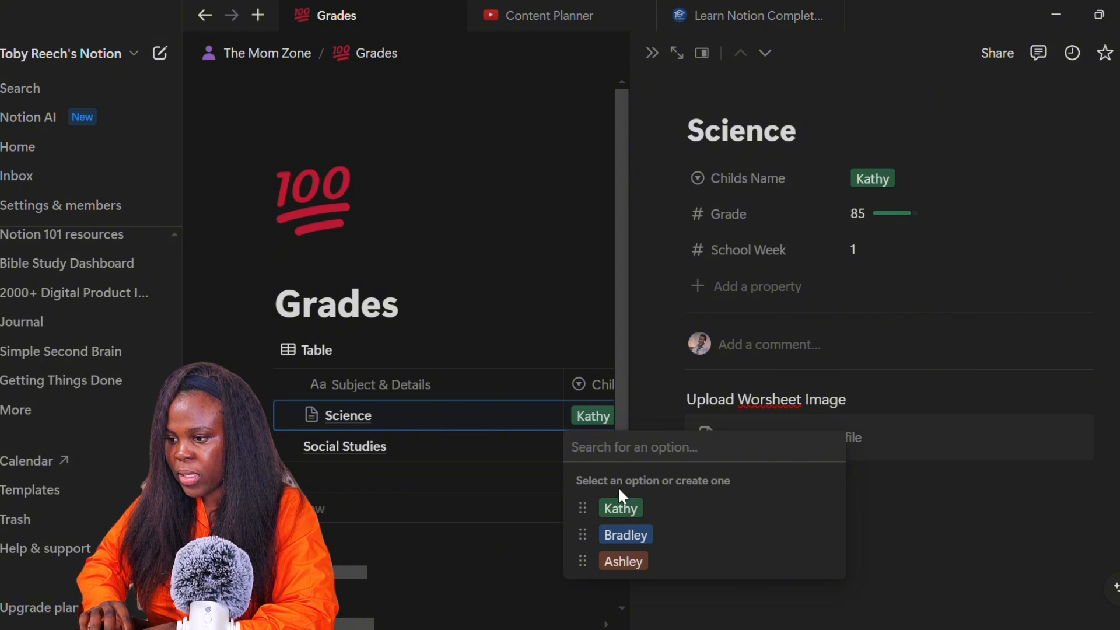
left_click(620, 534)
left_click(649, 51)
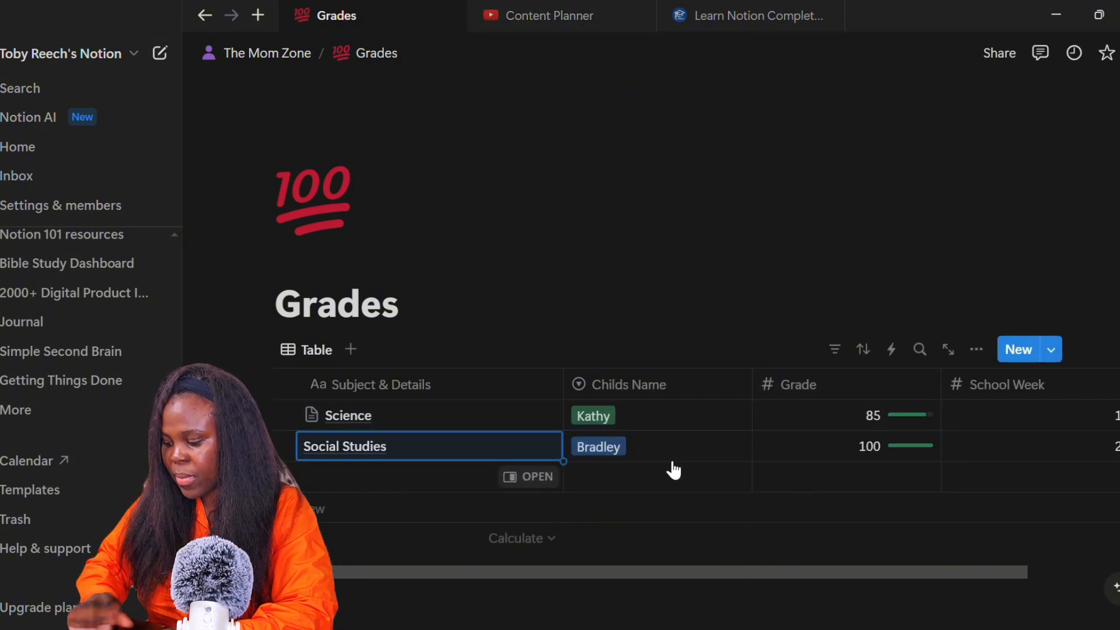
Step: Set the grade of the Social Studies entry to 95
left_click(889, 454)
key("BackSpace")
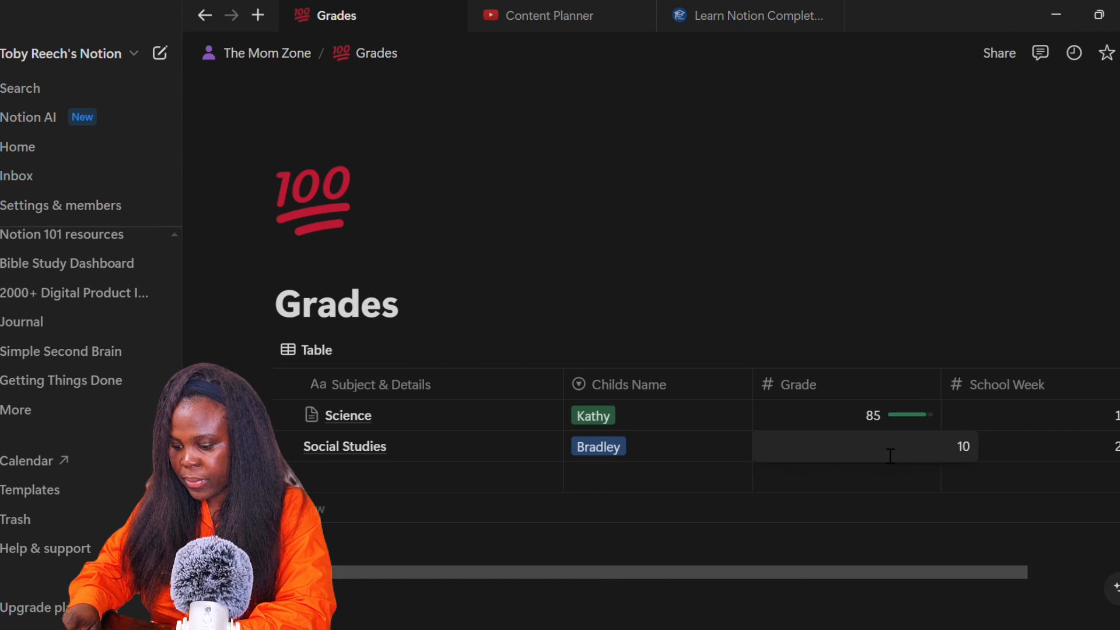
key("BackSpace")
key("BackSpace")
type("95")
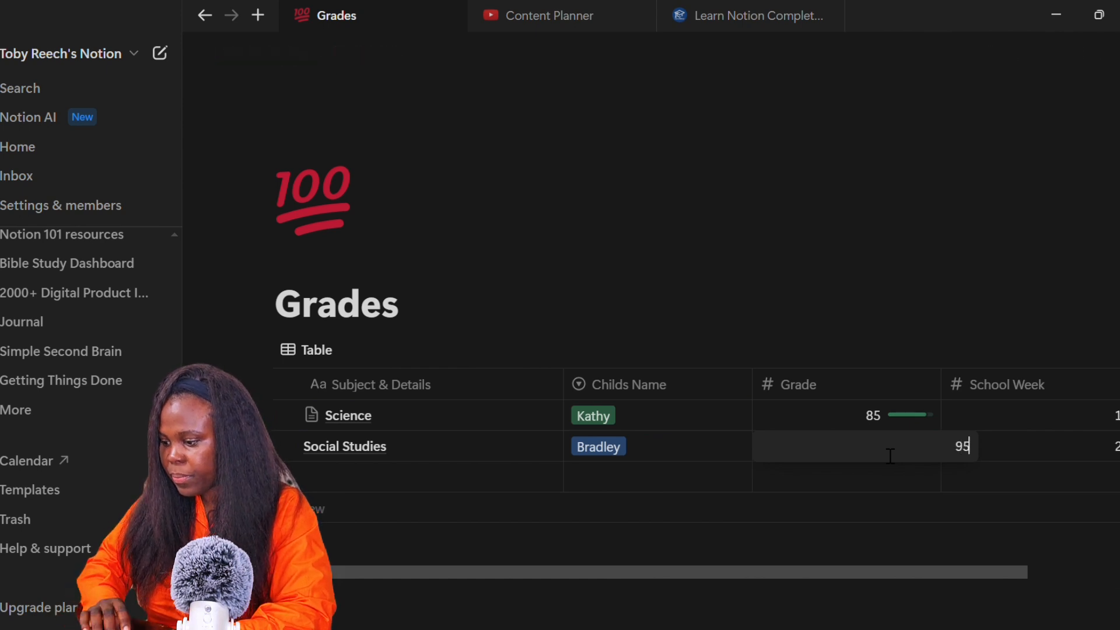
key("Return")
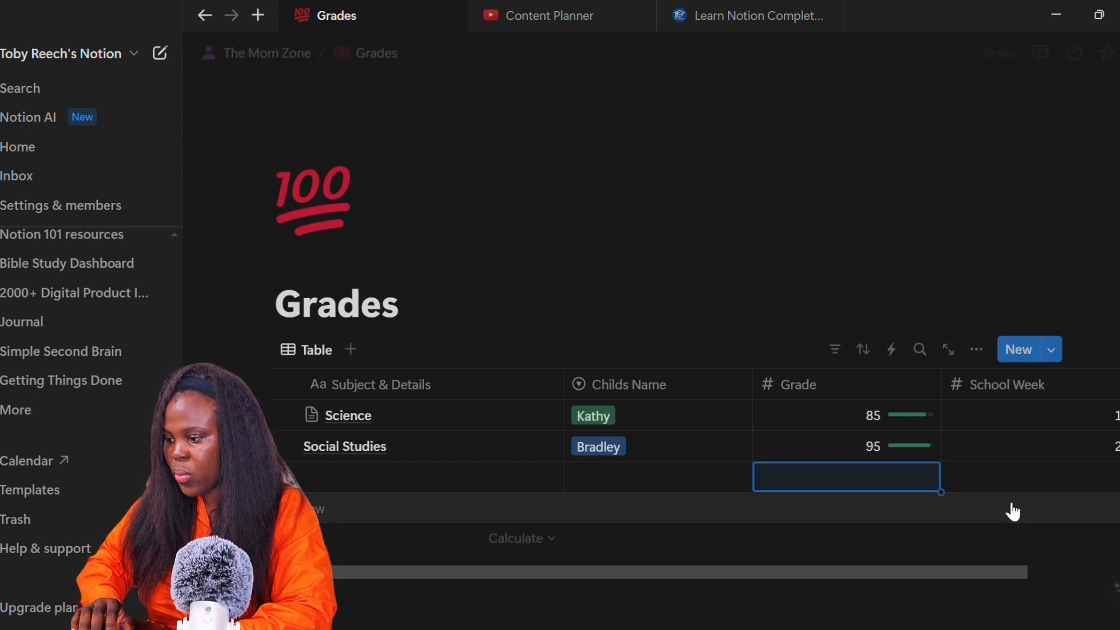
Step: Open the Social Studies entry's page from the Grades table and insert an embed block in its body without a link
scroll(1094, 454, "right", 2)
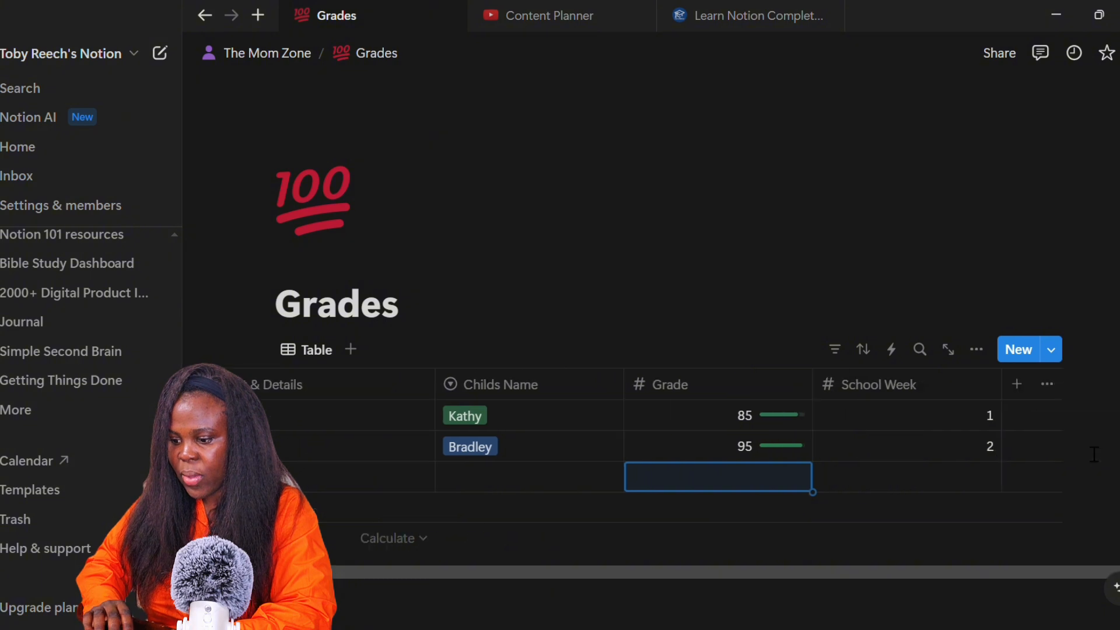
scroll(1093, 454, "left", 2)
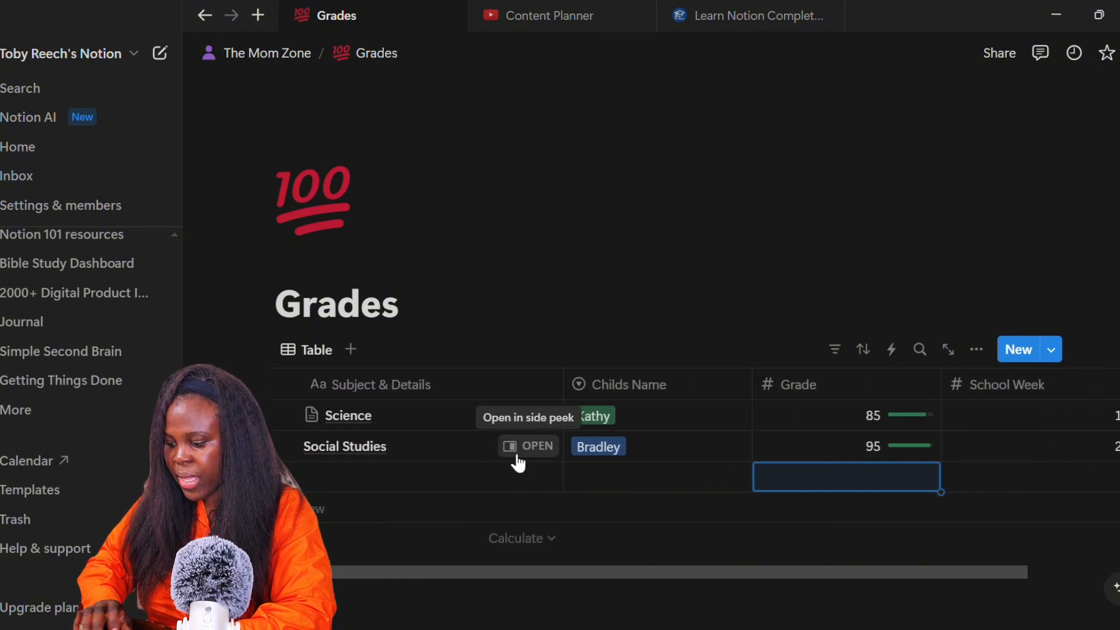
left_click(518, 455)
left_click(845, 412)
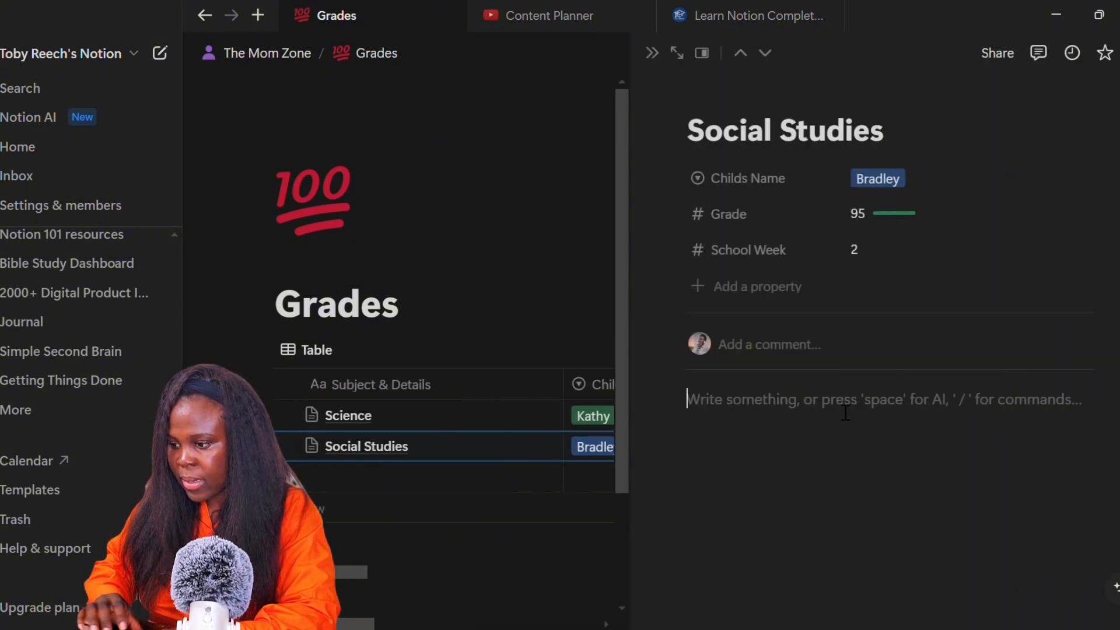
type("/embed")
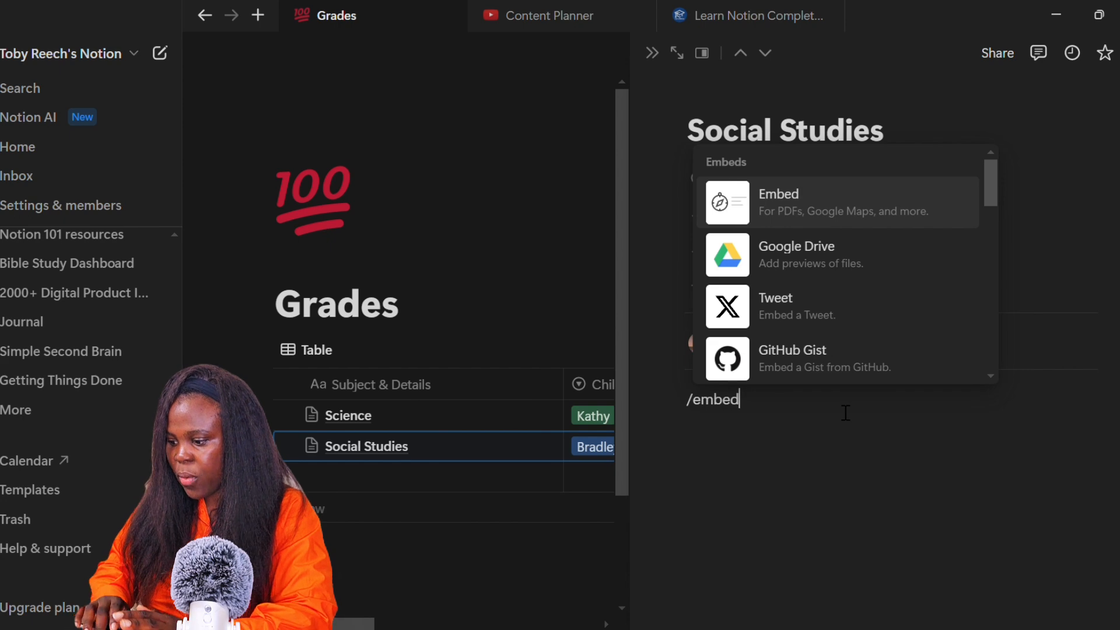
left_click(872, 211)
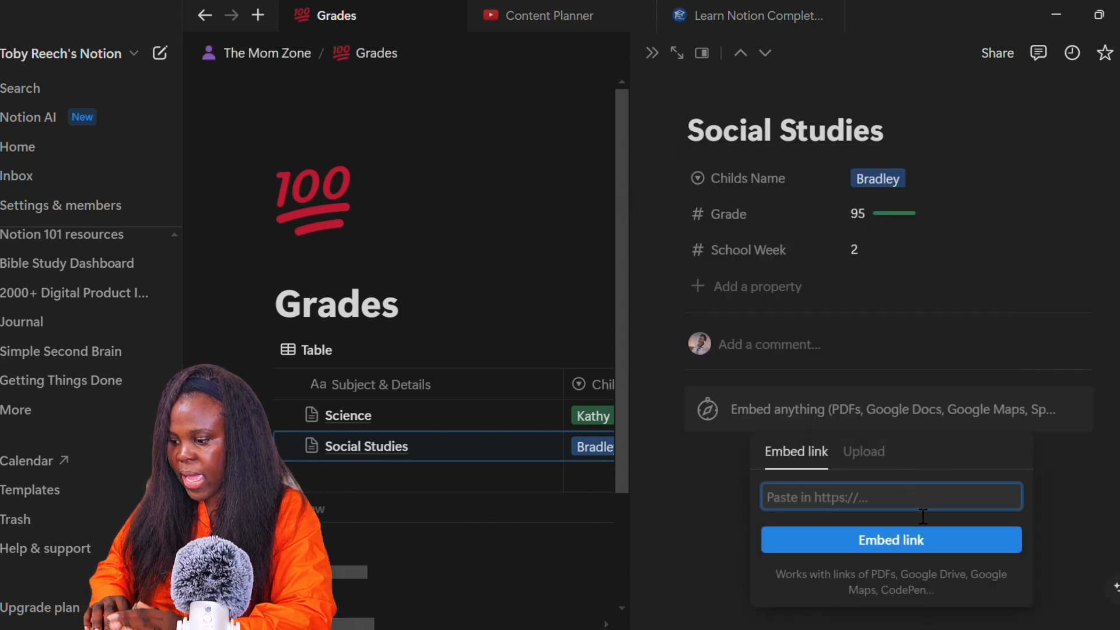
left_click(714, 499)
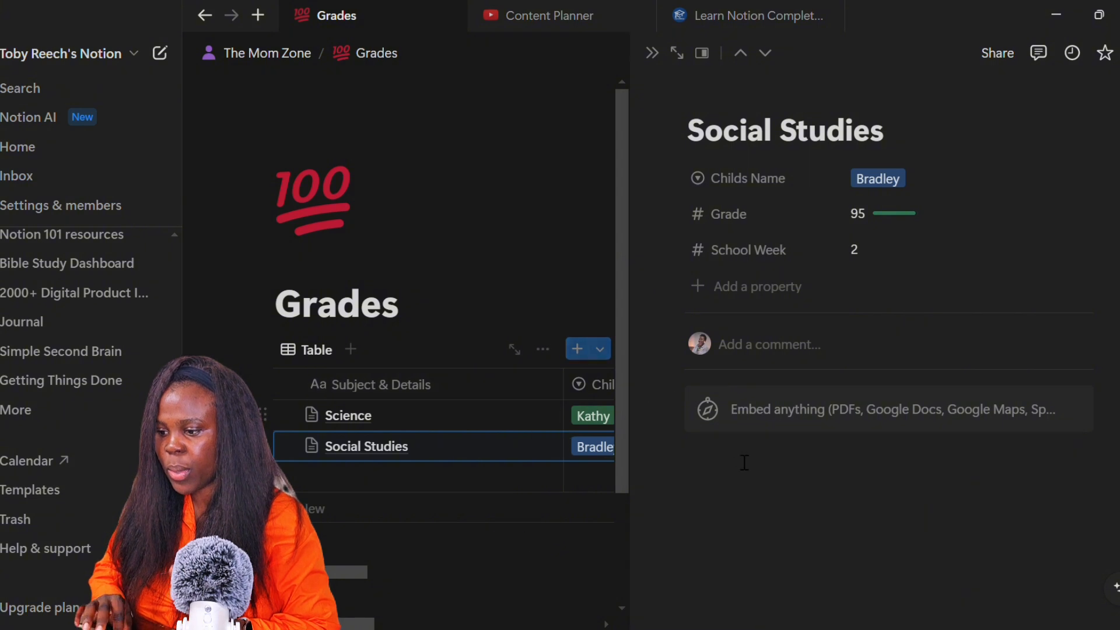
Step: Return to The Mom Zone dashboard, open the Extra Curricular page and review the details of the Soccer Training entry
left_click(651, 53)
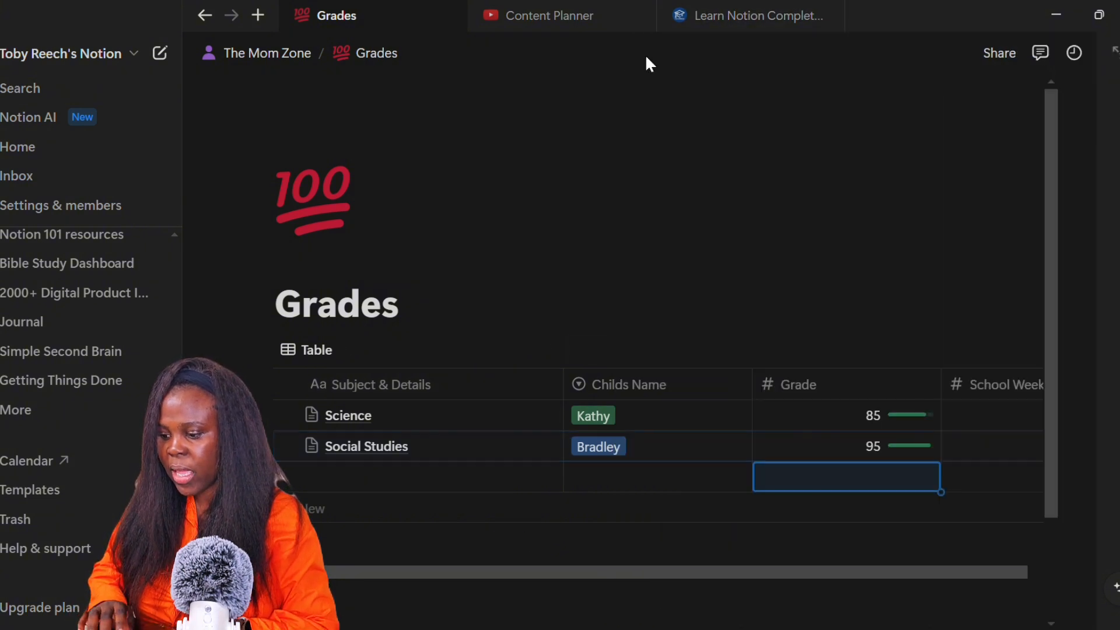
left_click(210, 21)
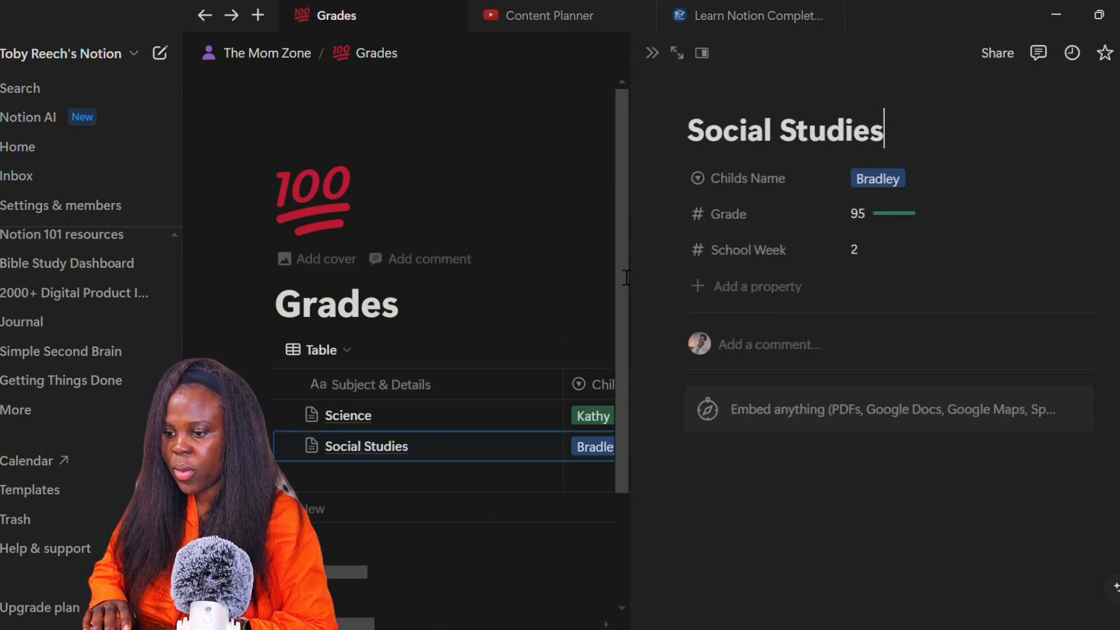
left_click(285, 58)
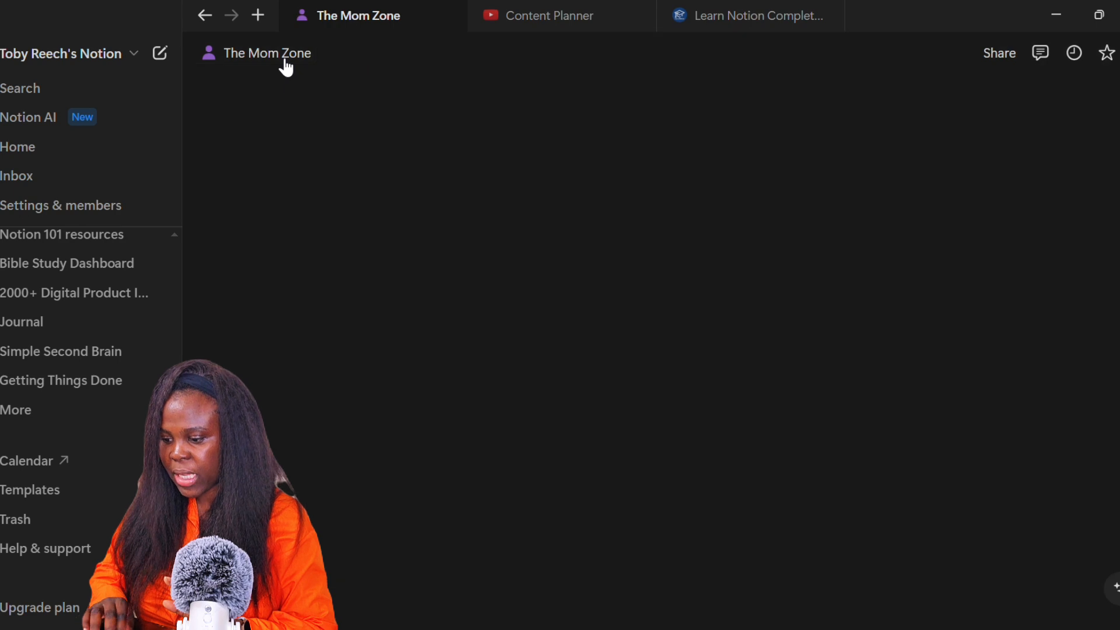
scroll(583, 308, "down", 3)
scroll(581, 300, "down", 2)
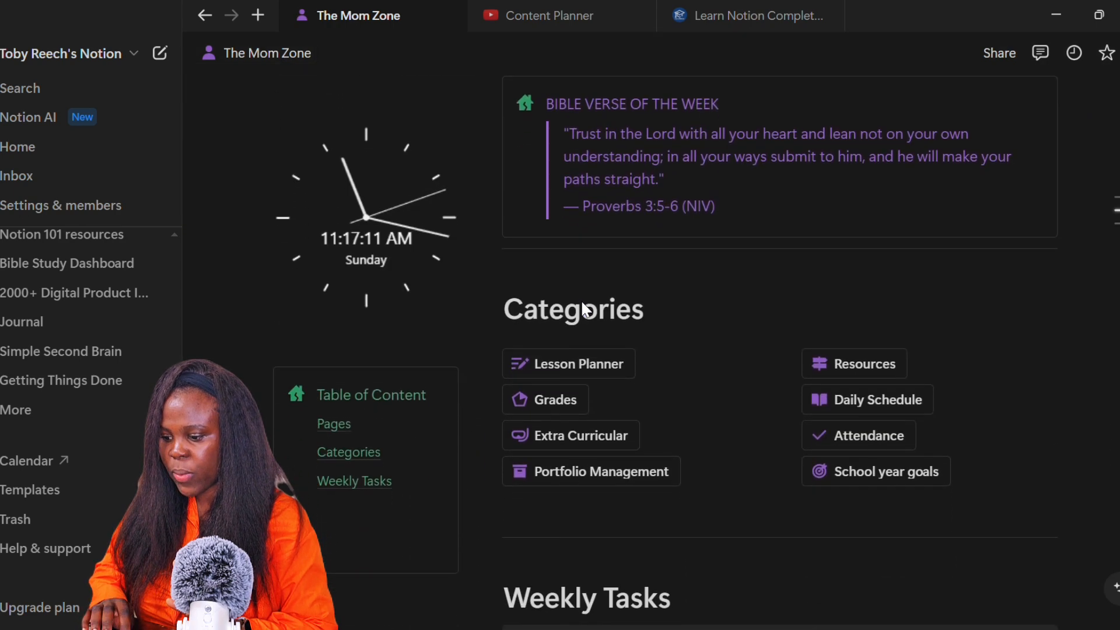
left_click(635, 449)
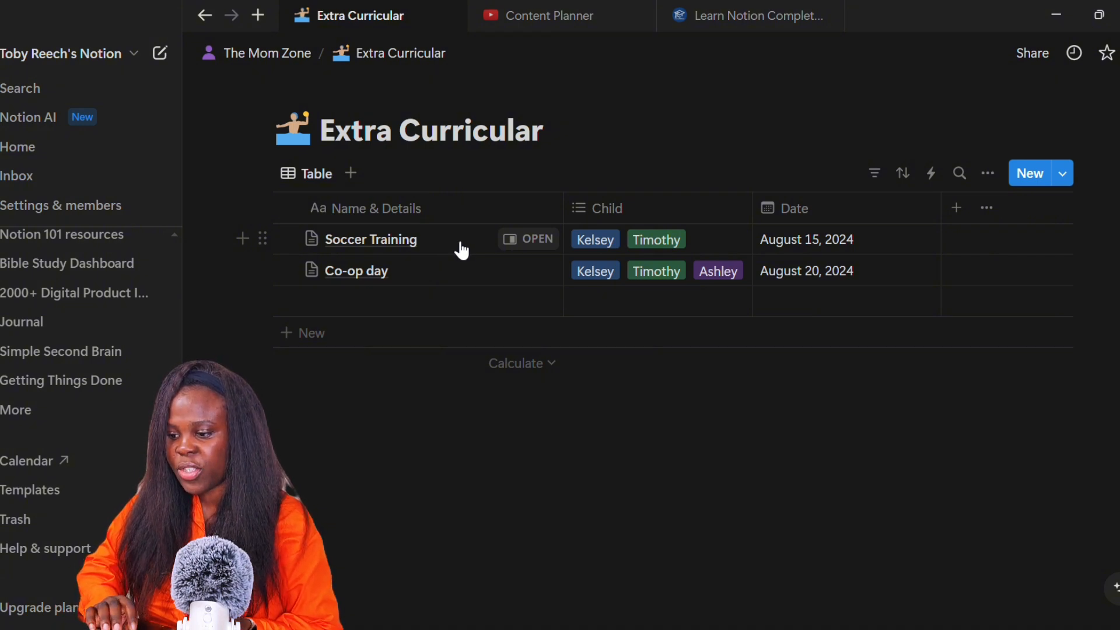
left_click(537, 250)
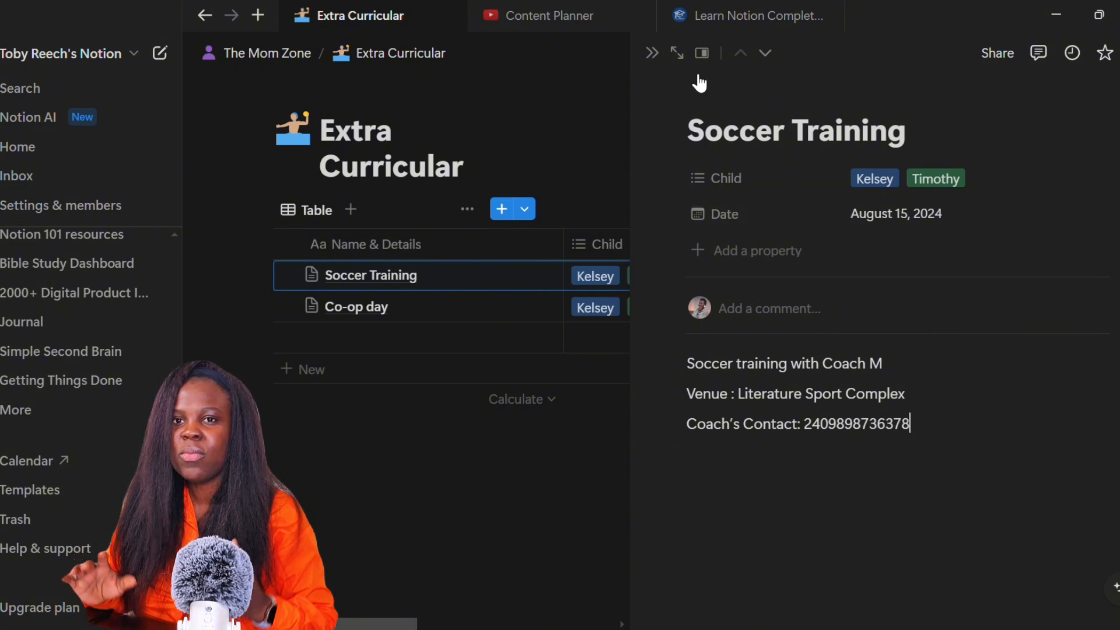
left_click(660, 53)
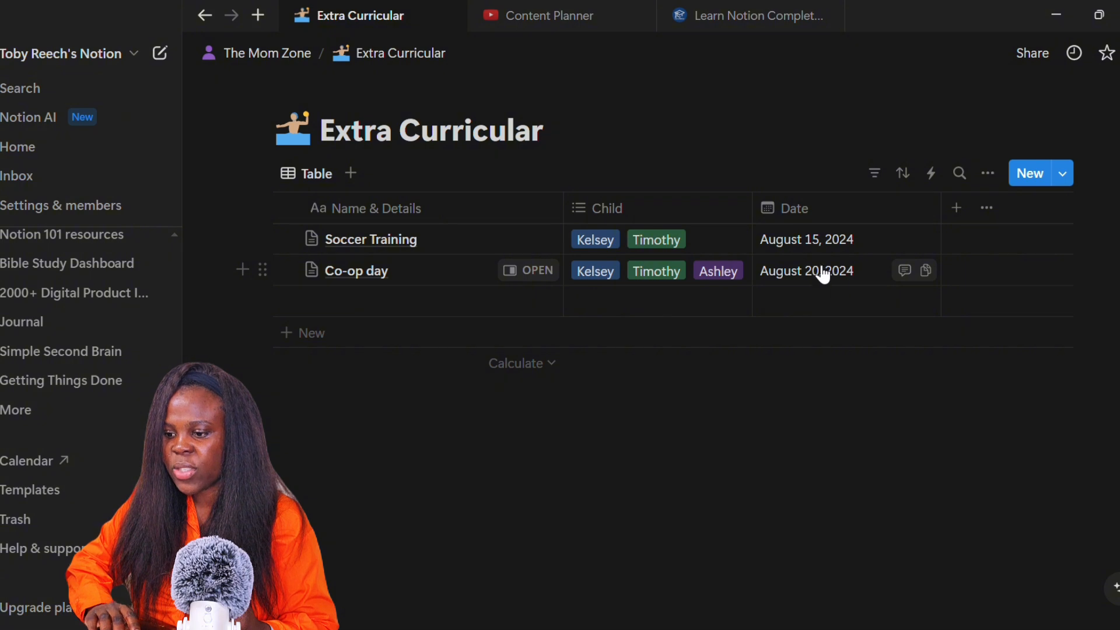
Step: Go back to The Mom Zone, open Portfolio Management and review the page of the first child's entry
left_click(277, 55)
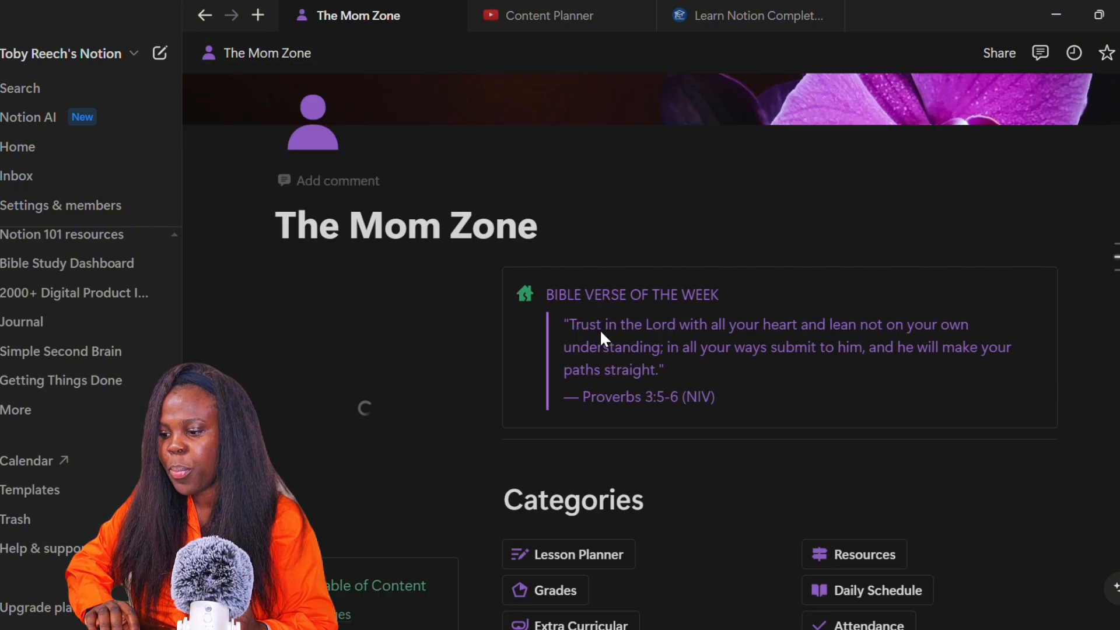
scroll(600, 332, "down", 6)
left_click(573, 228)
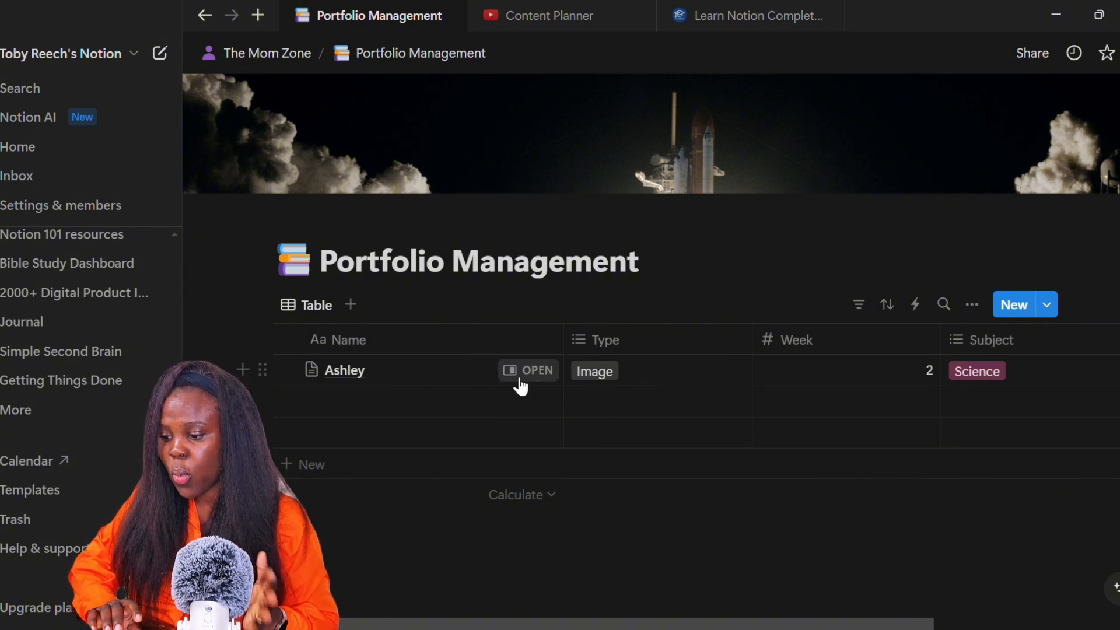
left_click(540, 383)
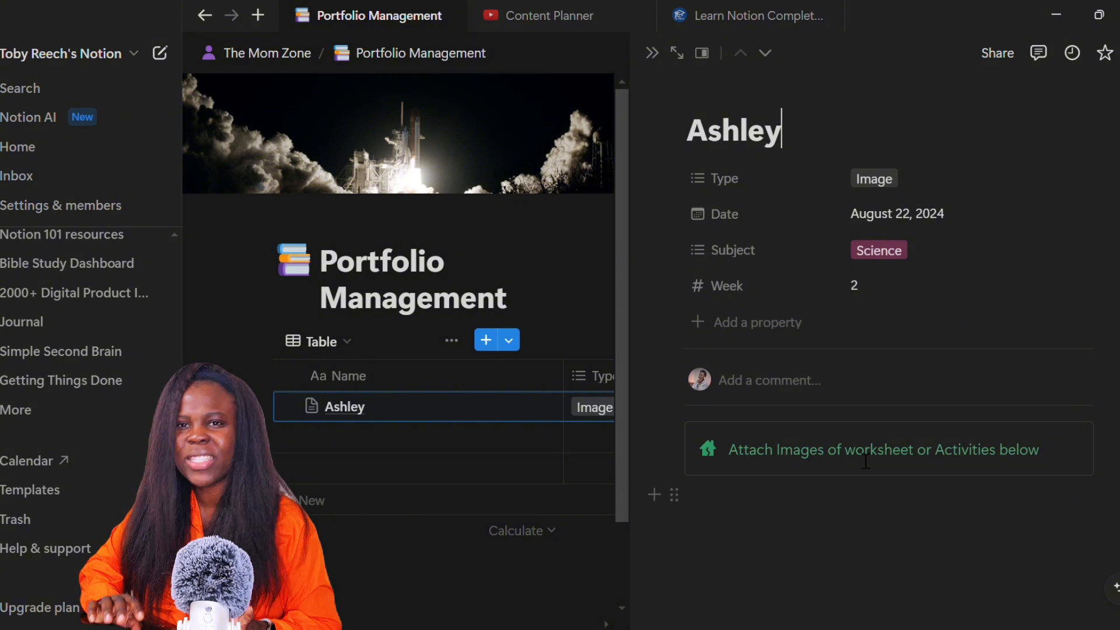
left_click(657, 57)
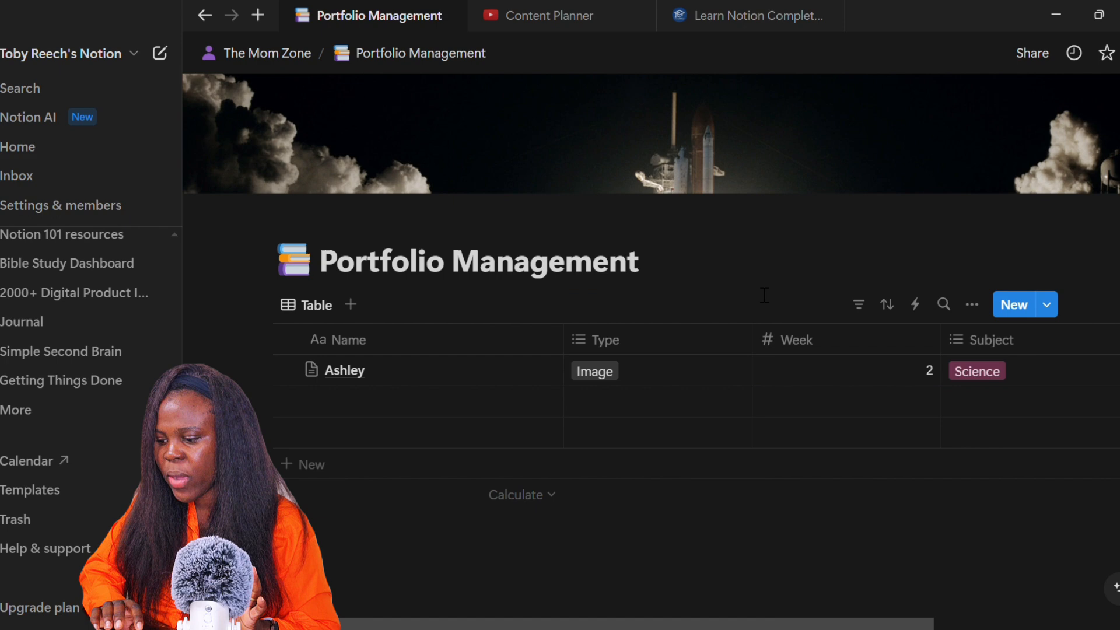
Step: Examine the Type and Subject options of the portfolio entry and the table's remaining columns up to Date
left_click(648, 382)
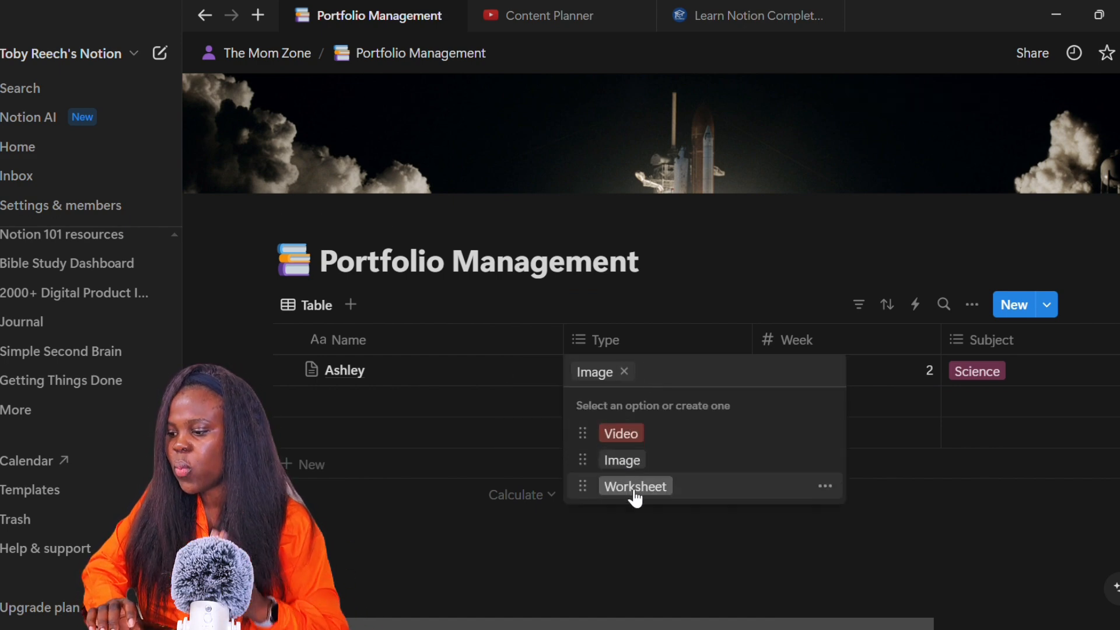
key("Escape")
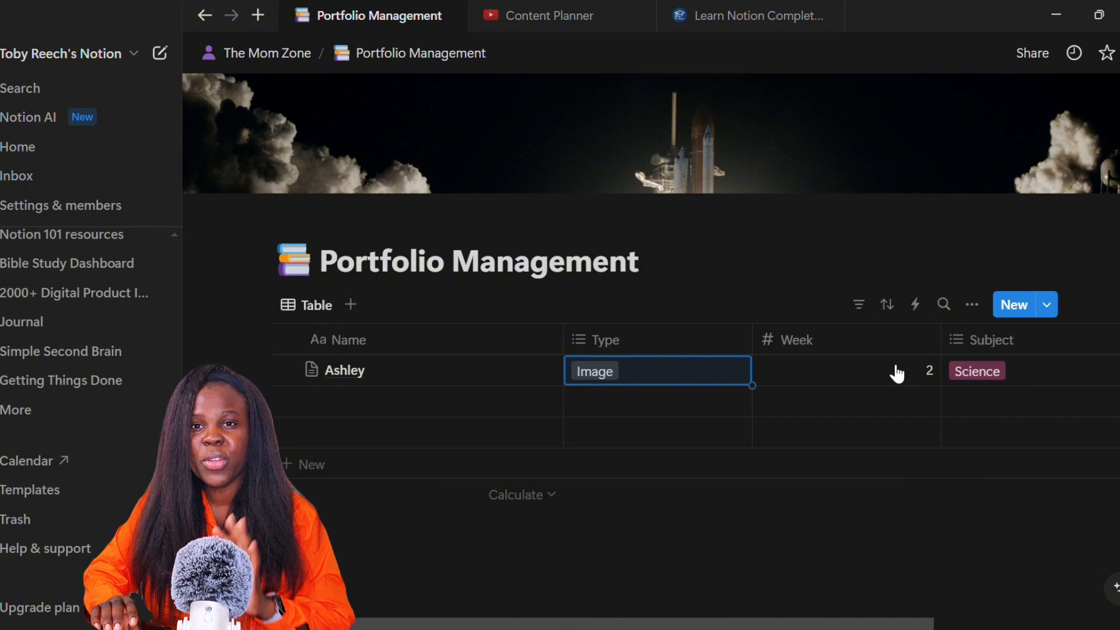
scroll(896, 374, "right", 5)
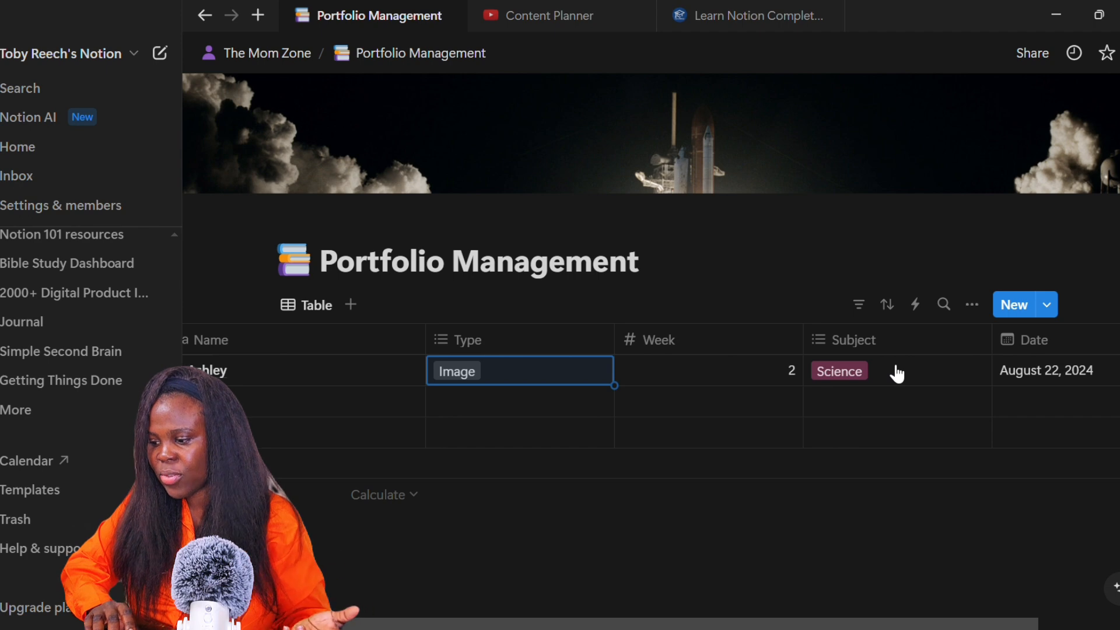
left_click(897, 373)
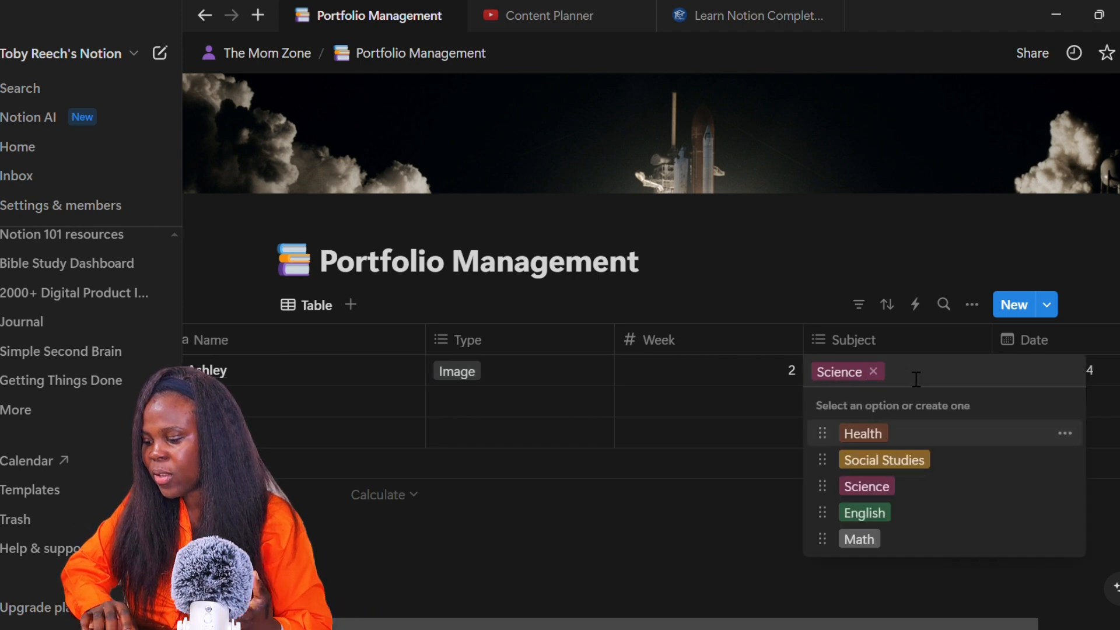
key("Escape")
scroll(1070, 367, "right", 4)
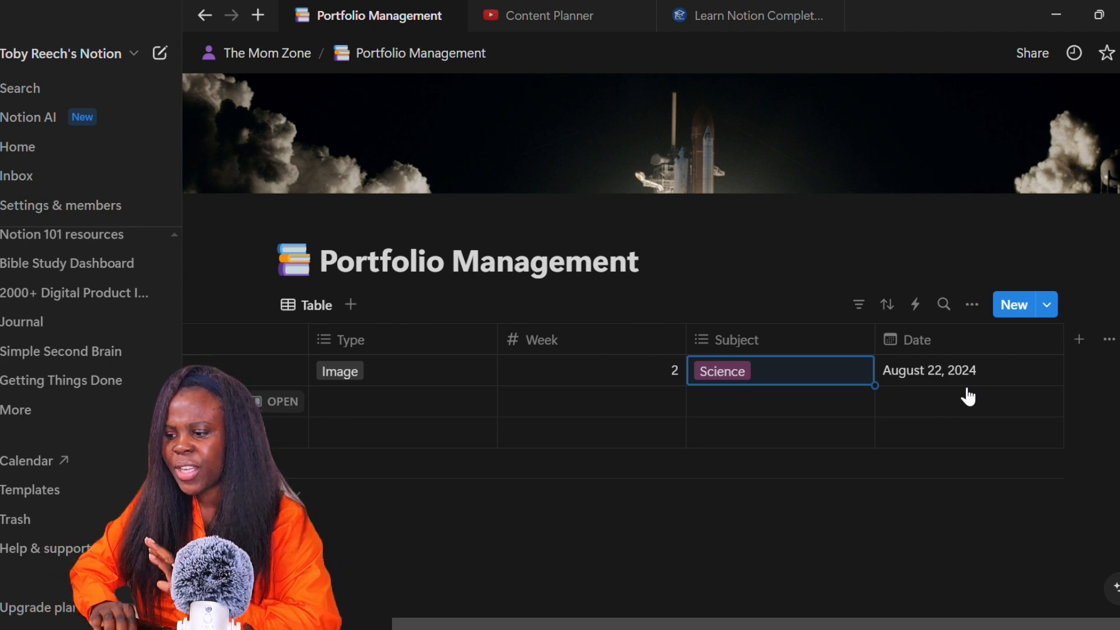
scroll(633, 387, "left", 5)
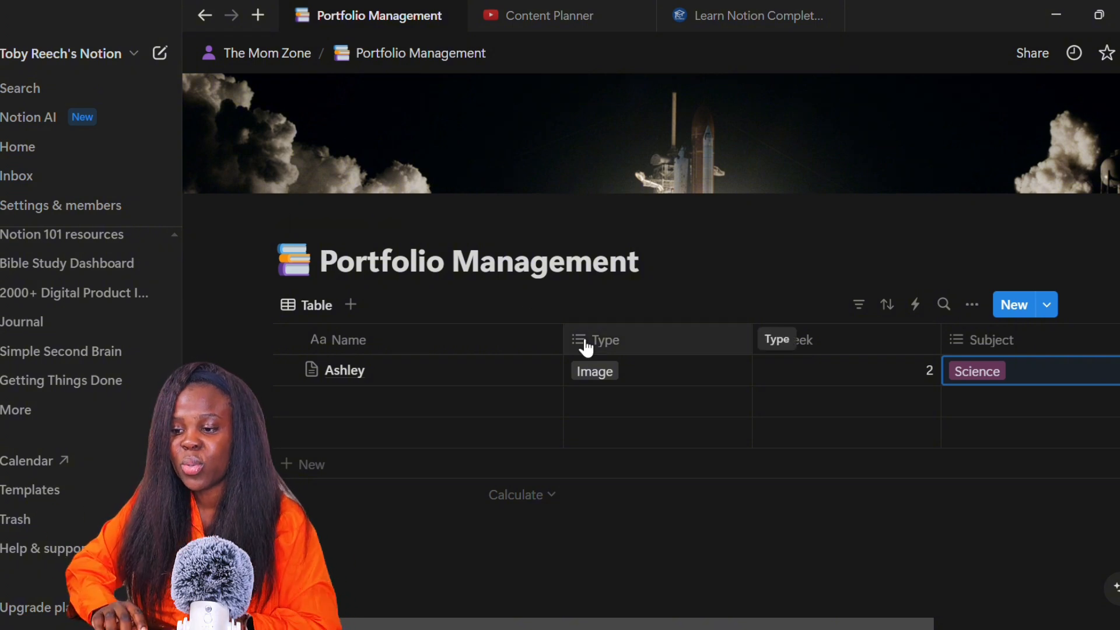
Step: Return to The Mom Zone dashboard and open the Curriculum List within the Resources category
left_click(287, 59)
scroll(463, 369, "down", 8)
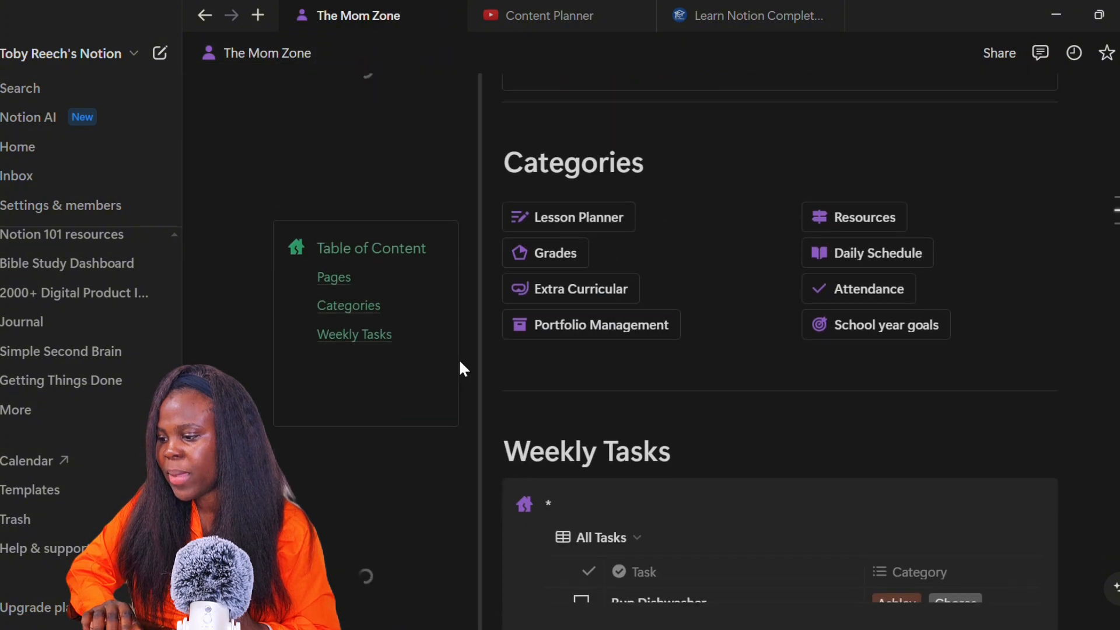
left_click(877, 223)
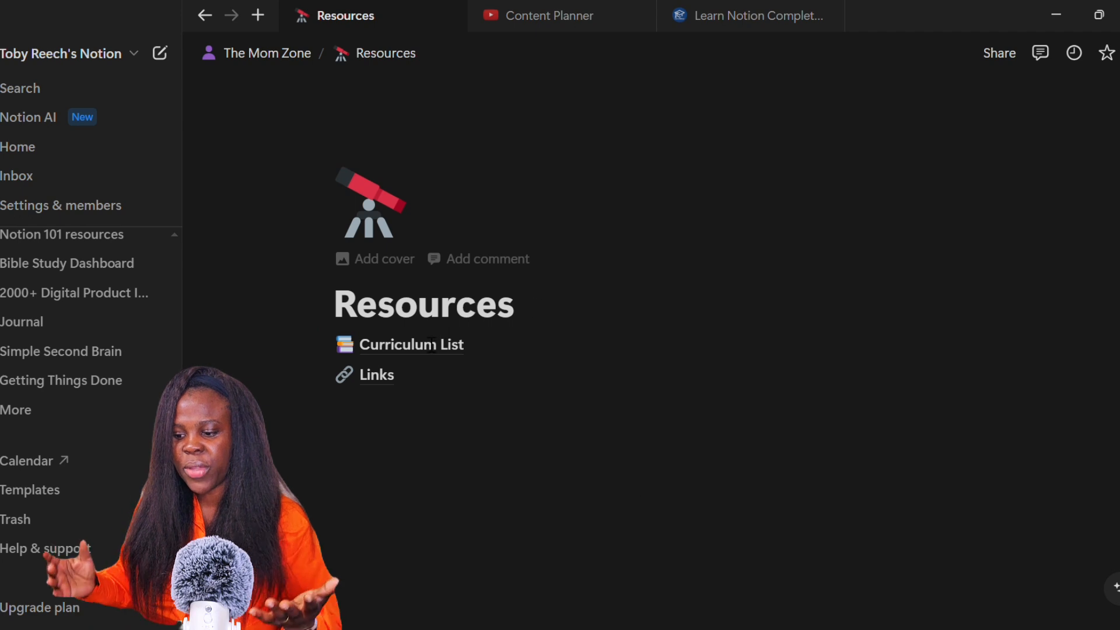
left_click(405, 352)
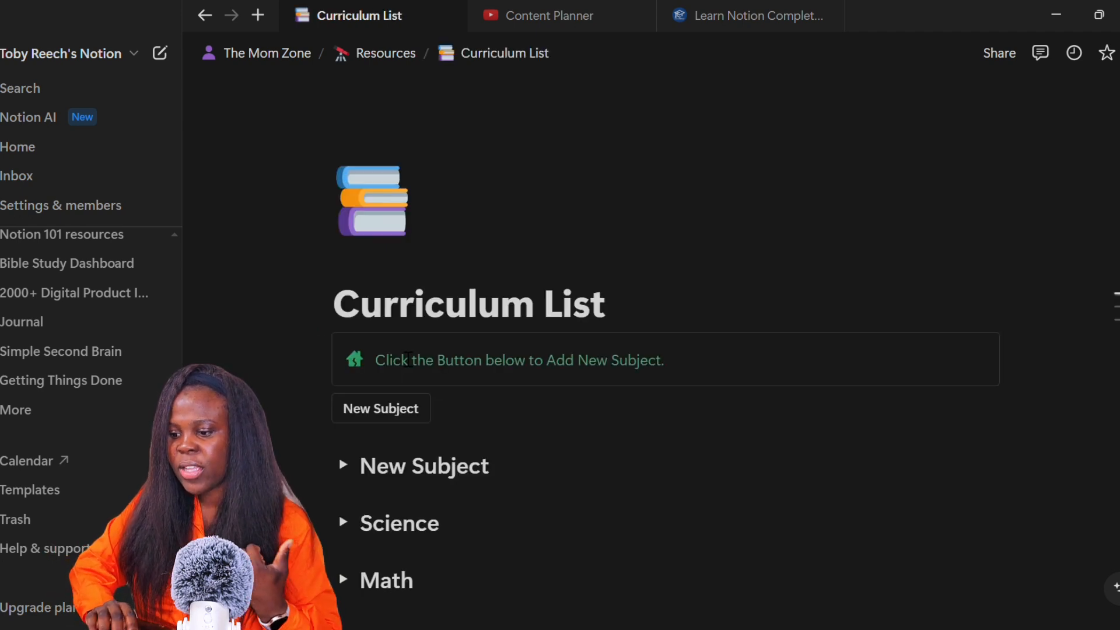
Step: Add an empty fourth item to the Math curriculum list, collapse it, and review the items listed under Science
scroll(408, 358, "down", 3)
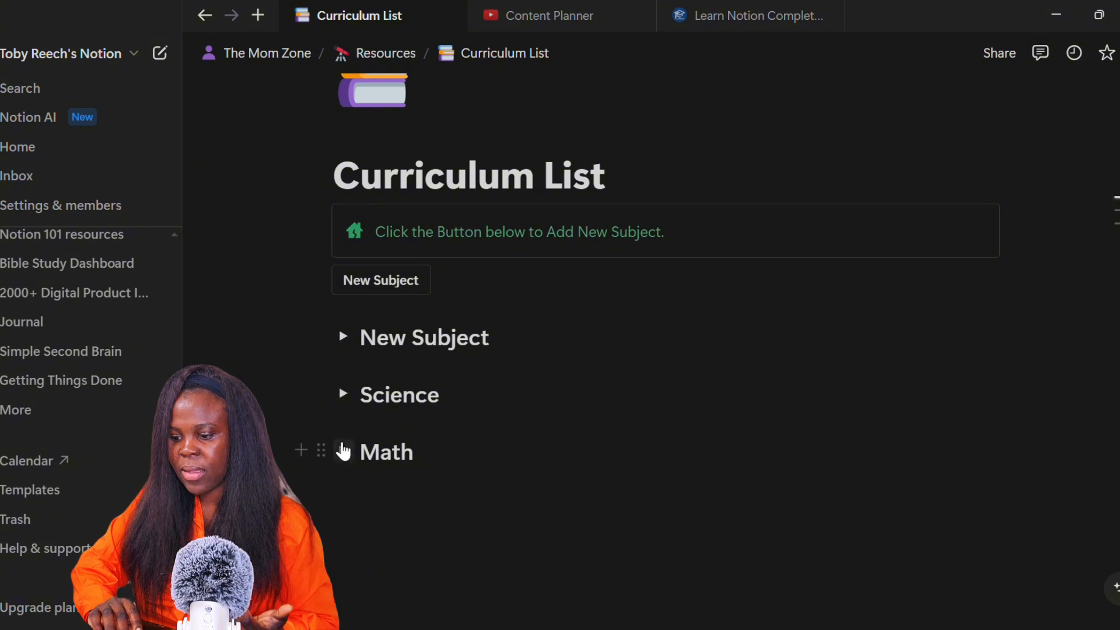
left_click(343, 451)
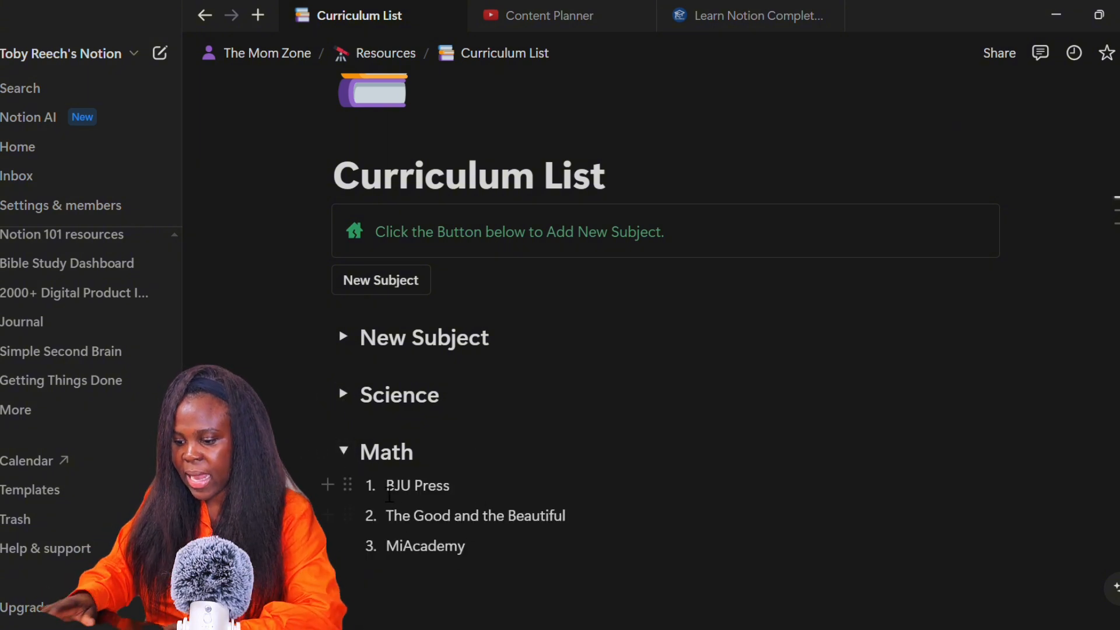
left_click(489, 563)
key("Return")
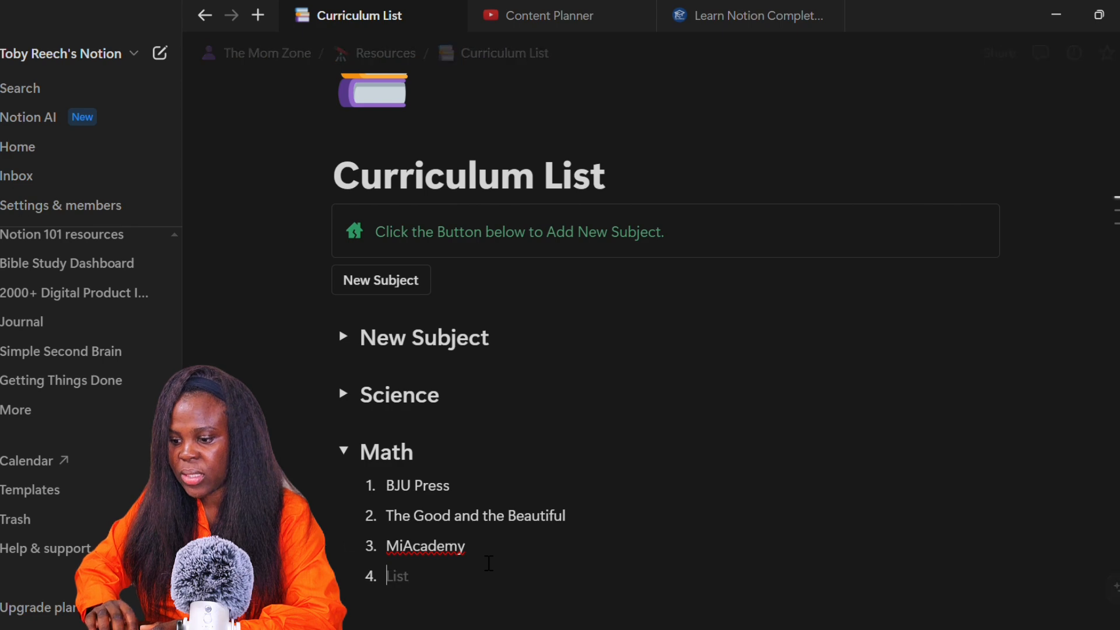
left_click(352, 456)
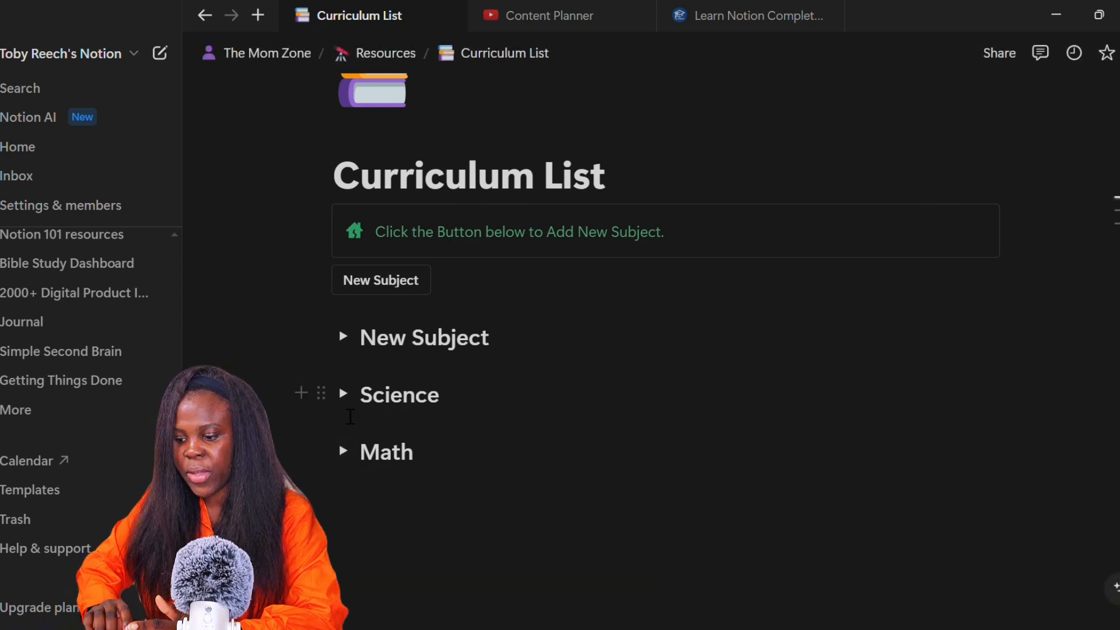
left_click(344, 396)
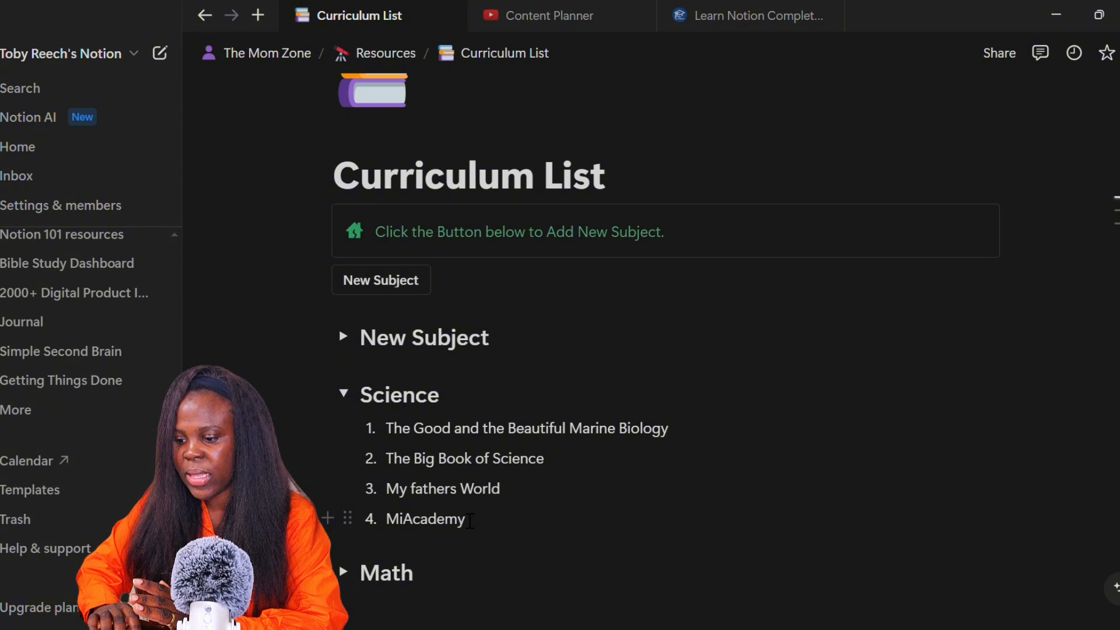
left_click(343, 394)
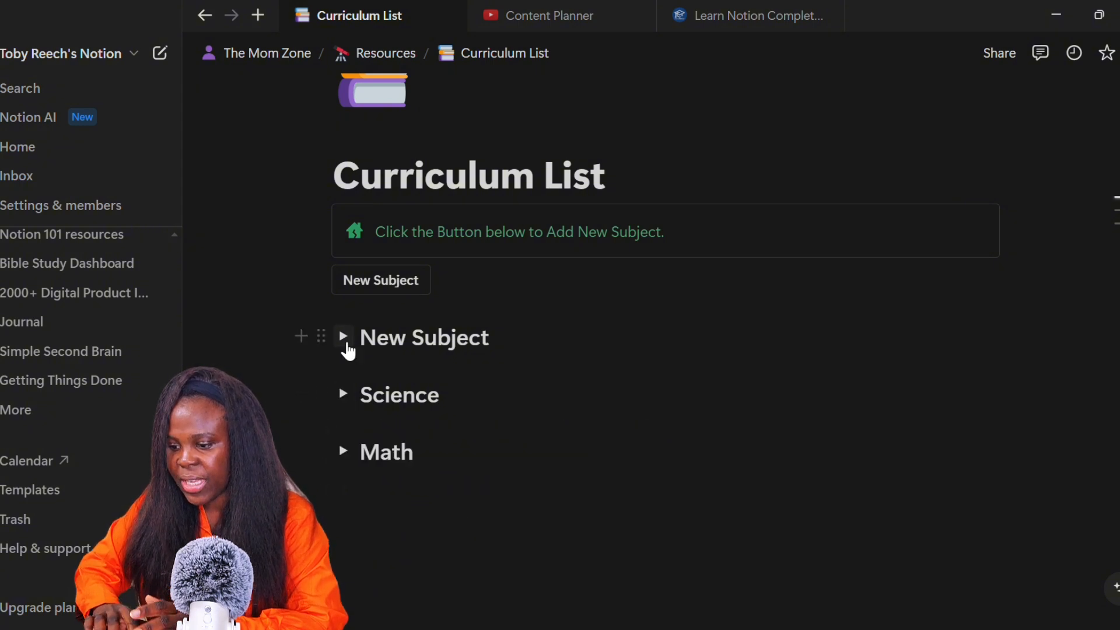
Step: Expand the New Subject toggle heading, rename it Health and collapse it again
left_click(344, 336)
left_click_drag(489, 342, 360, 344)
type("Healt")
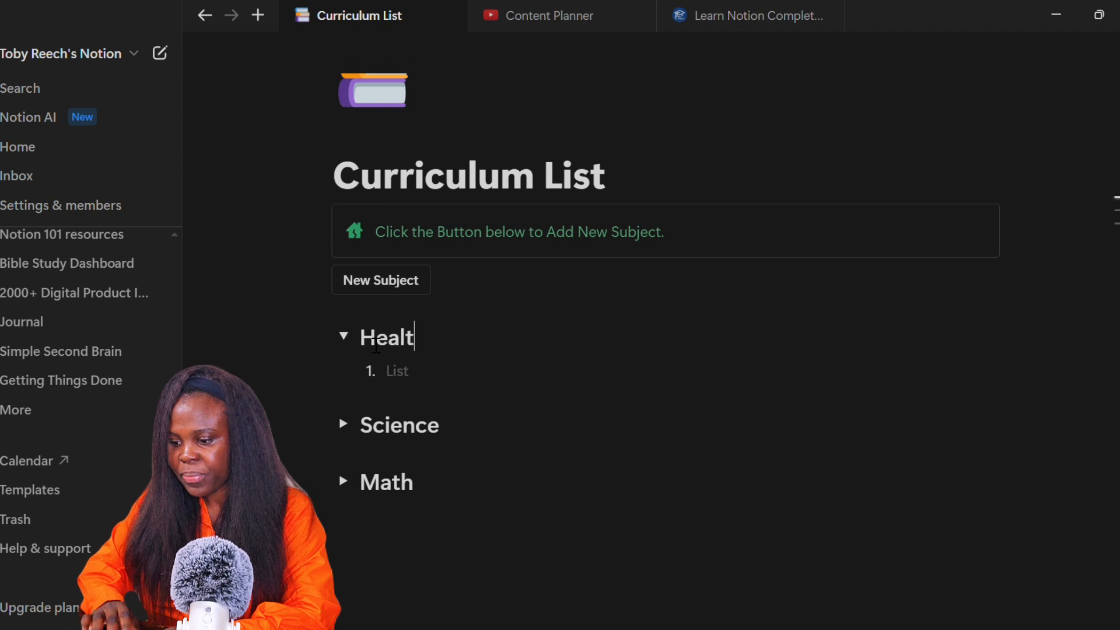
type("h")
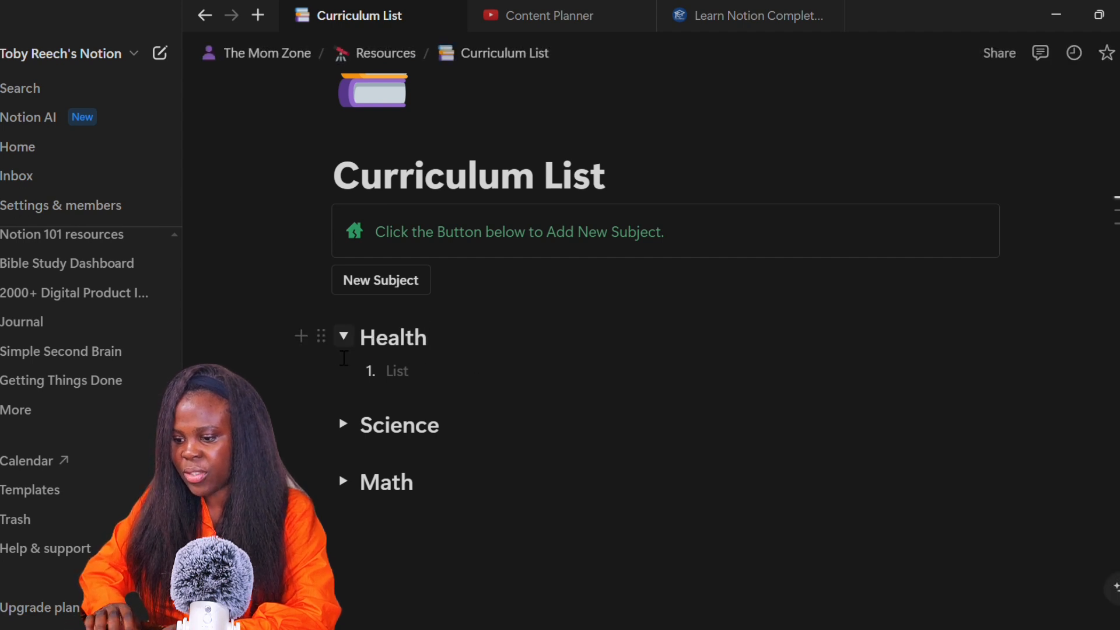
left_click(345, 337)
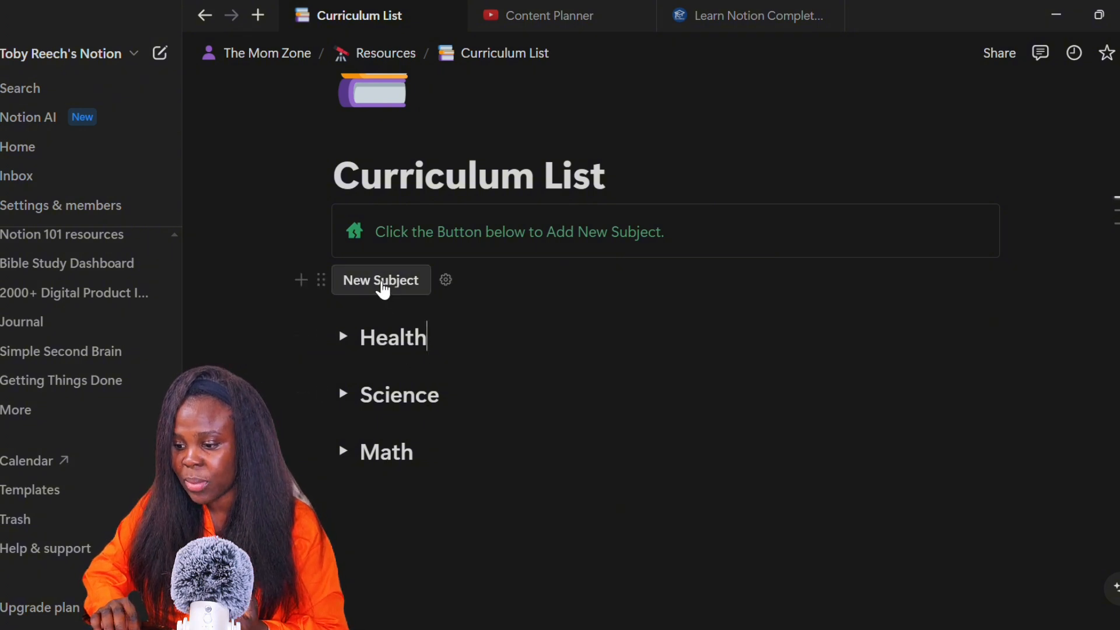
Step: Add another New Subject toggle heading above Health in the Curriculum List
left_click(383, 282)
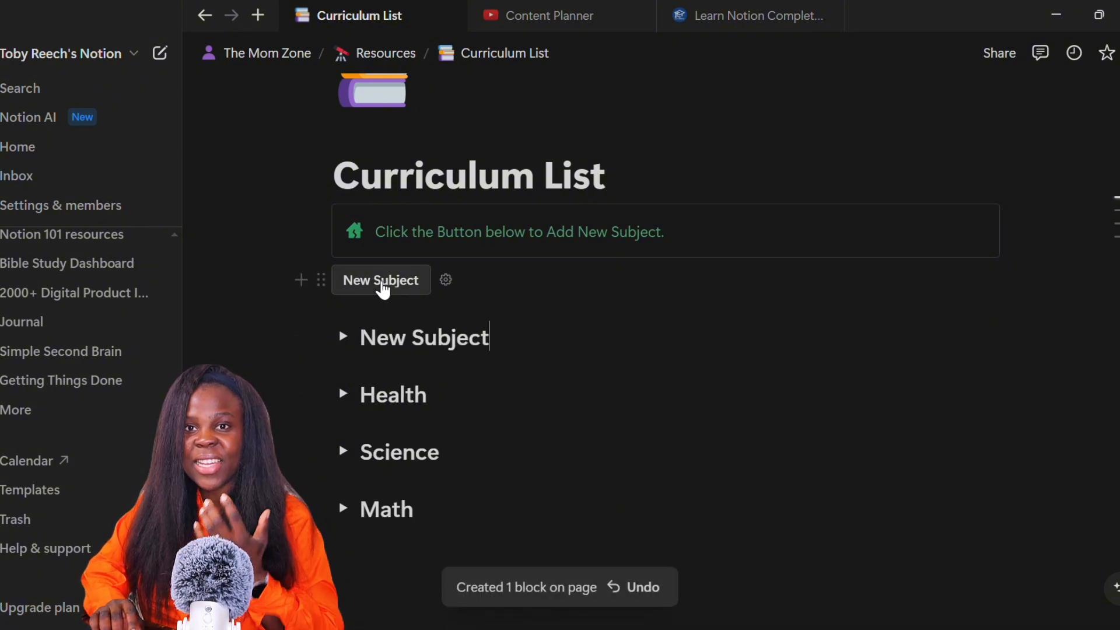
left_click(484, 349)
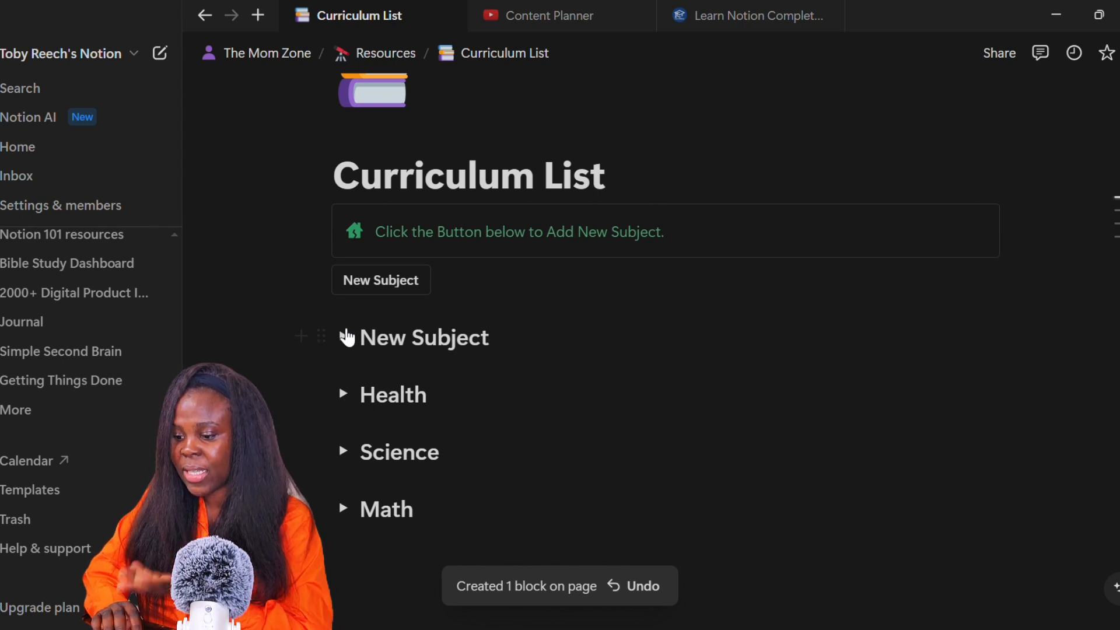
left_click(343, 338)
left_click(344, 338)
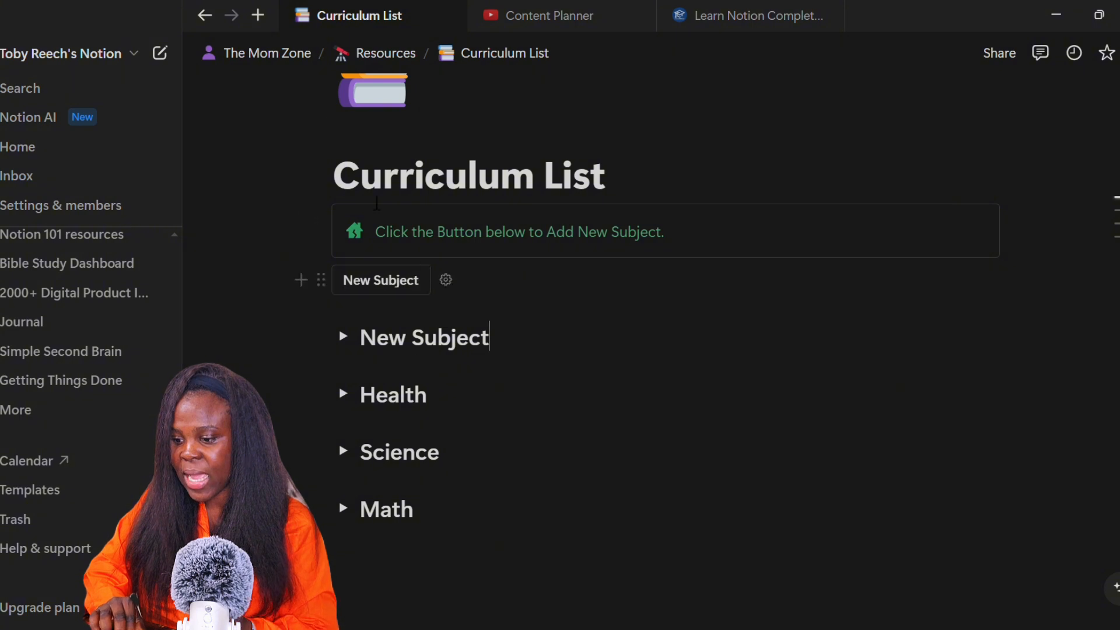
scroll(447, 271, "up", 1)
scroll(446, 271, "up", 1)
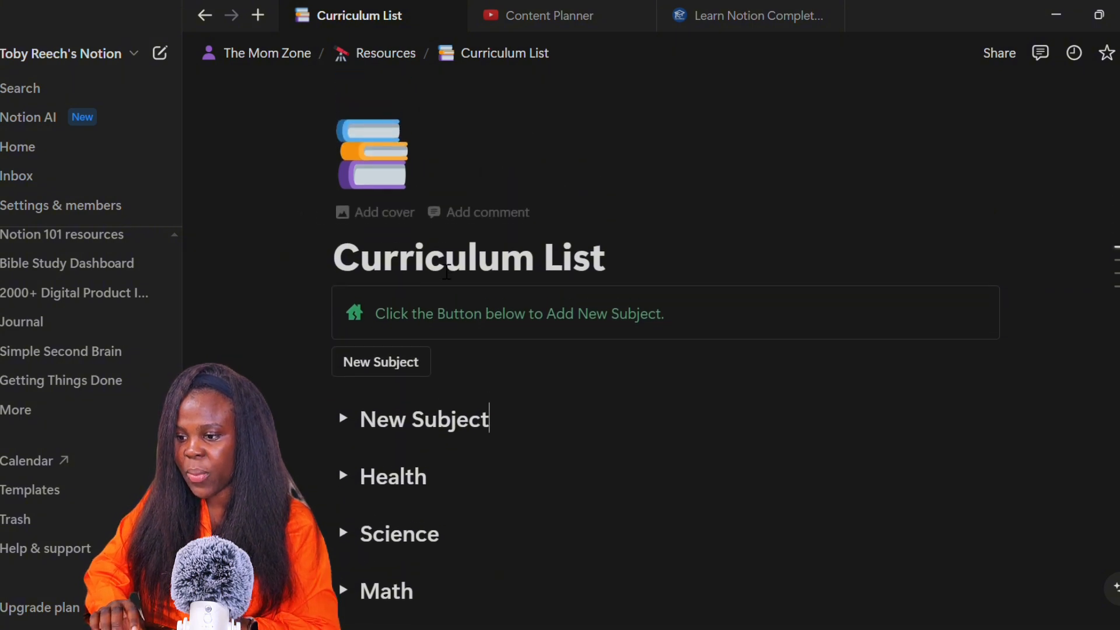
Step: Return to Resources, open the Links database and view the Science entry on Chemical Reaction in side peek
left_click(388, 53)
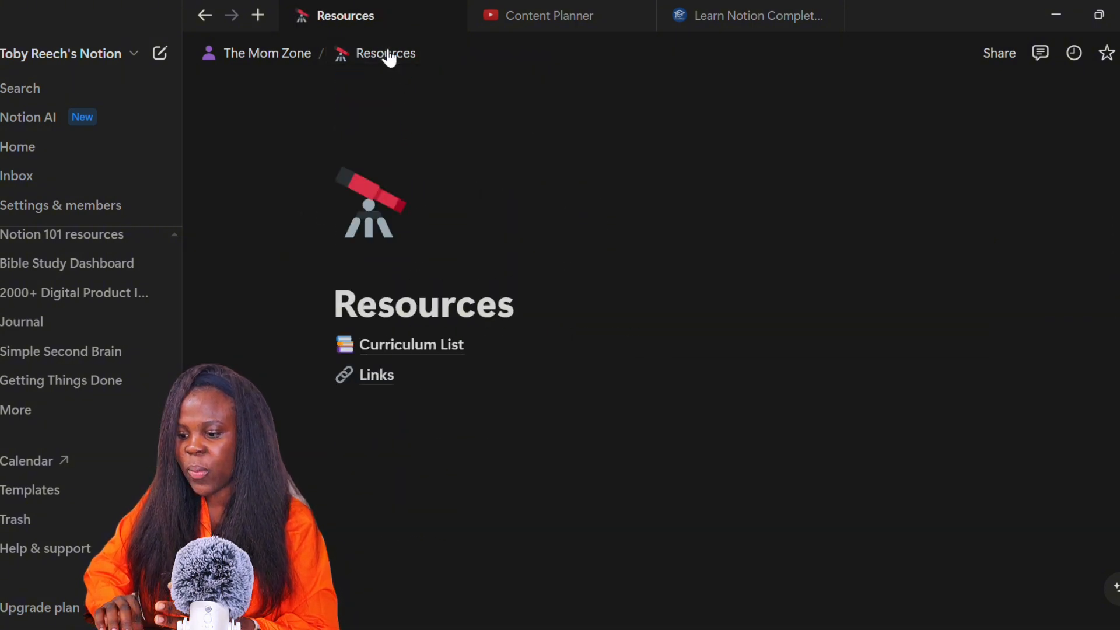
left_click(385, 379)
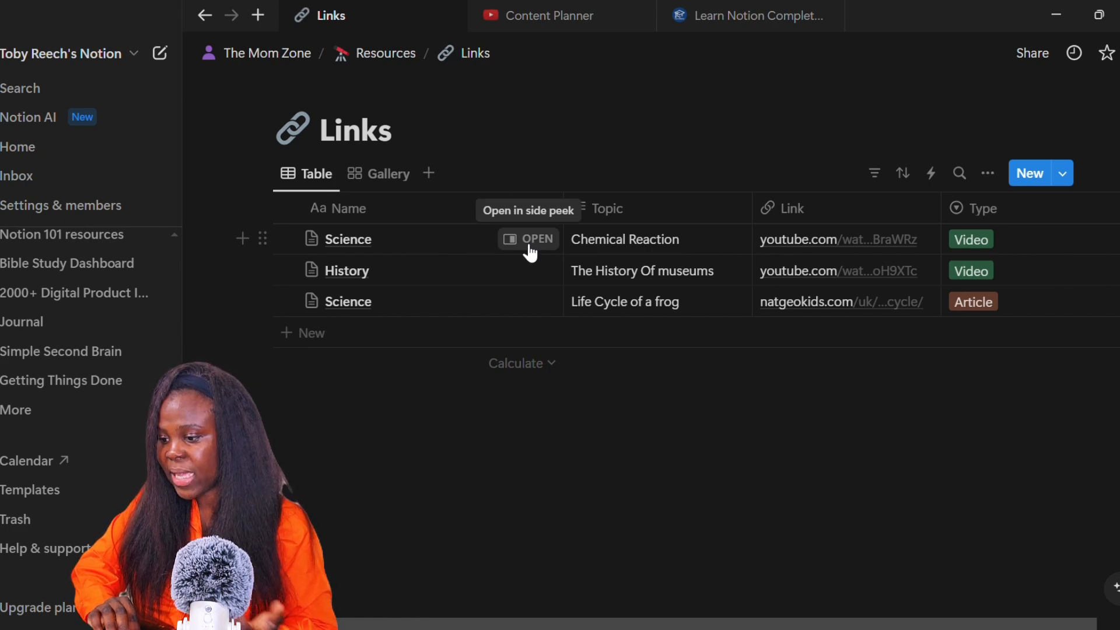
left_click(528, 240)
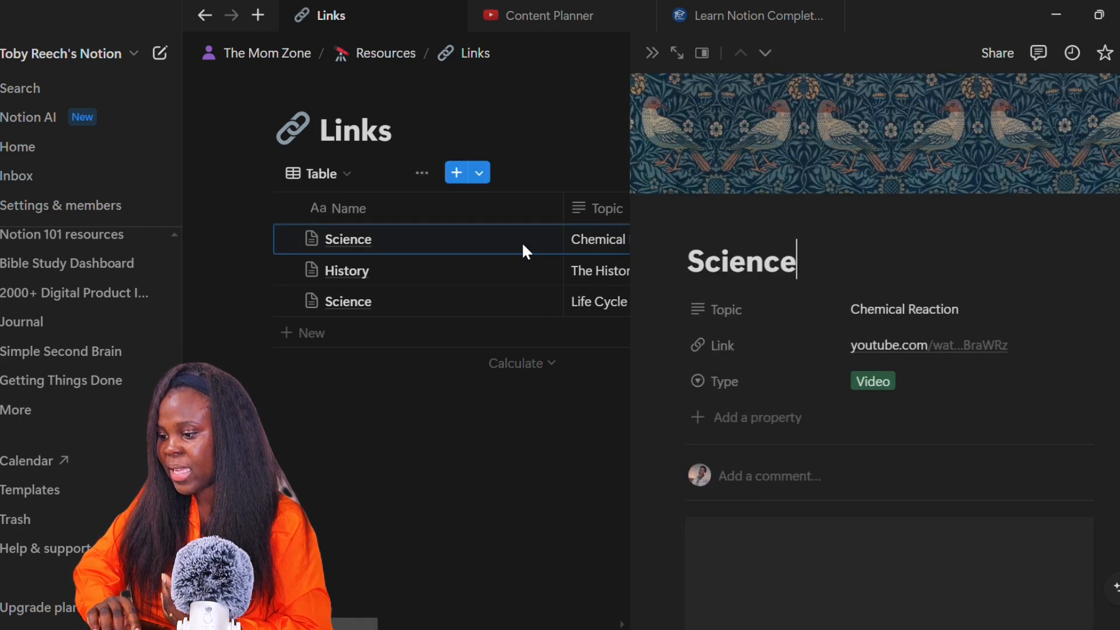
scroll(817, 291, "down", 1)
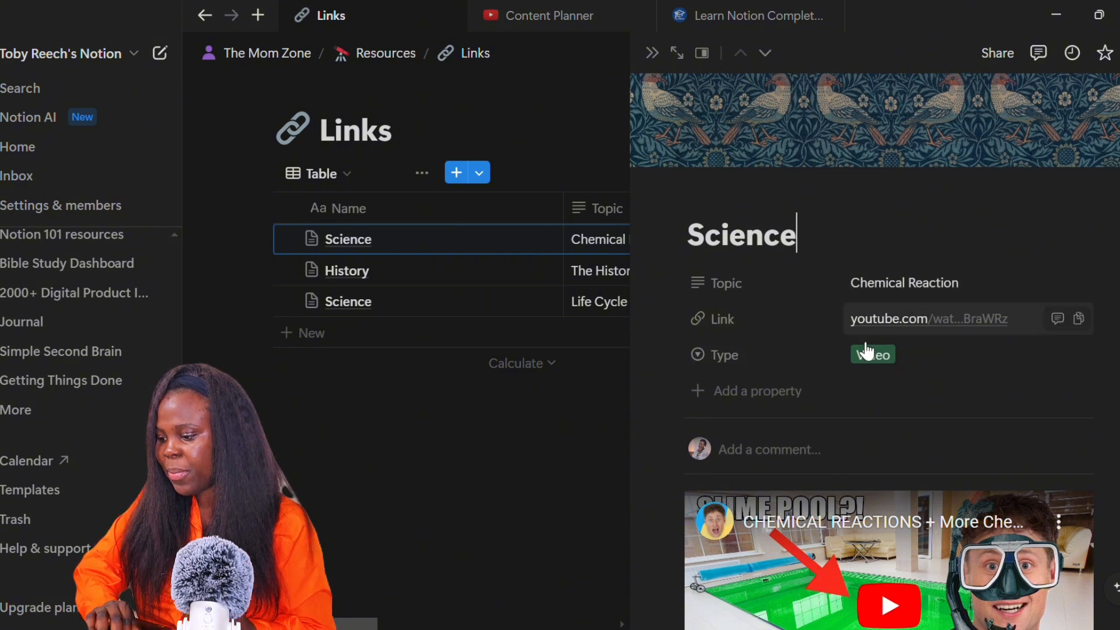
scroll(726, 377, "down", 3)
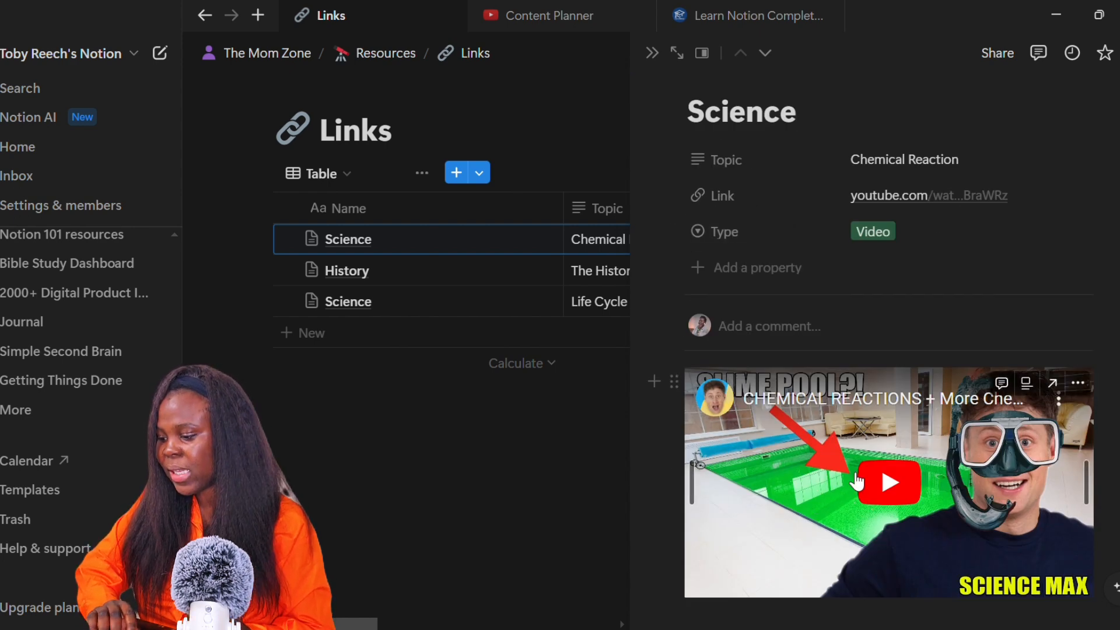
Step: Play the embedded chemical reactions video briefly, pause it and close the Science entry
left_click(907, 487)
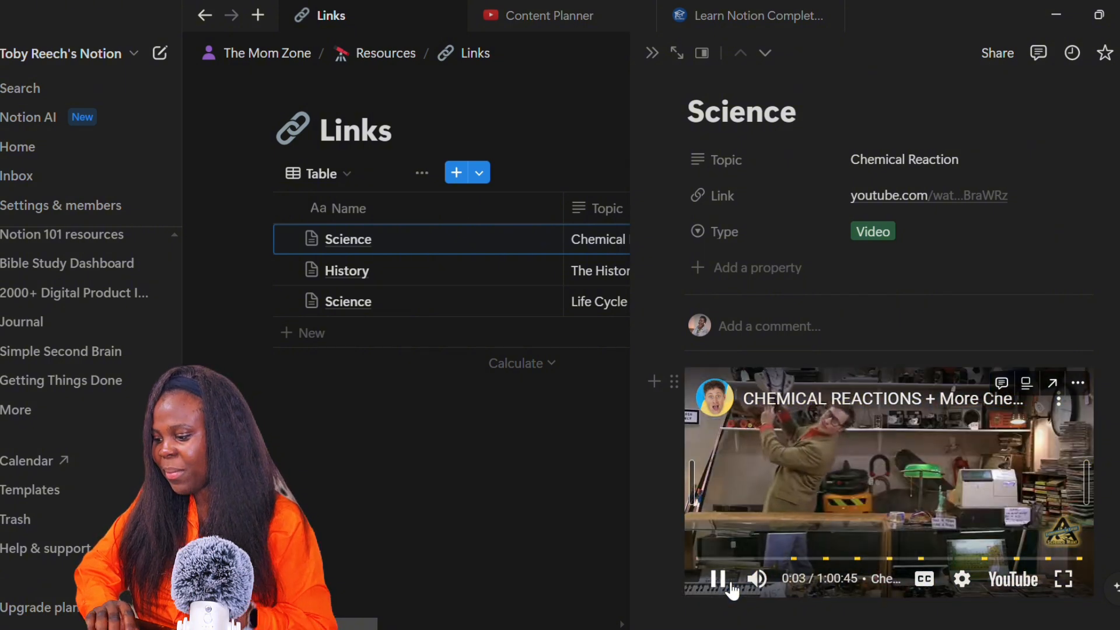
left_click(718, 579)
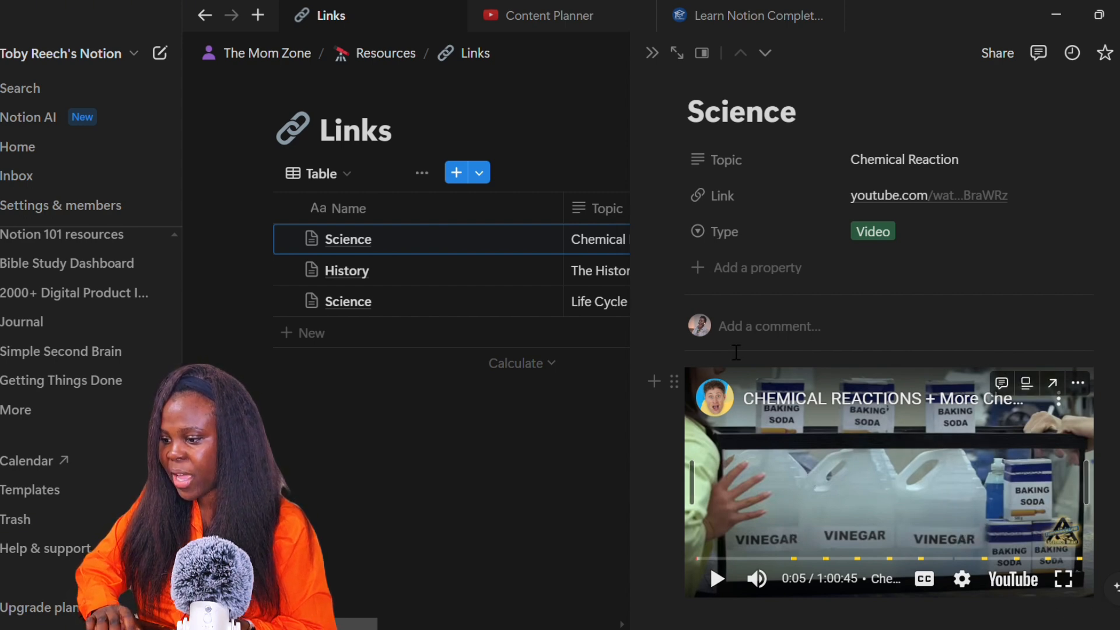
left_click(651, 52)
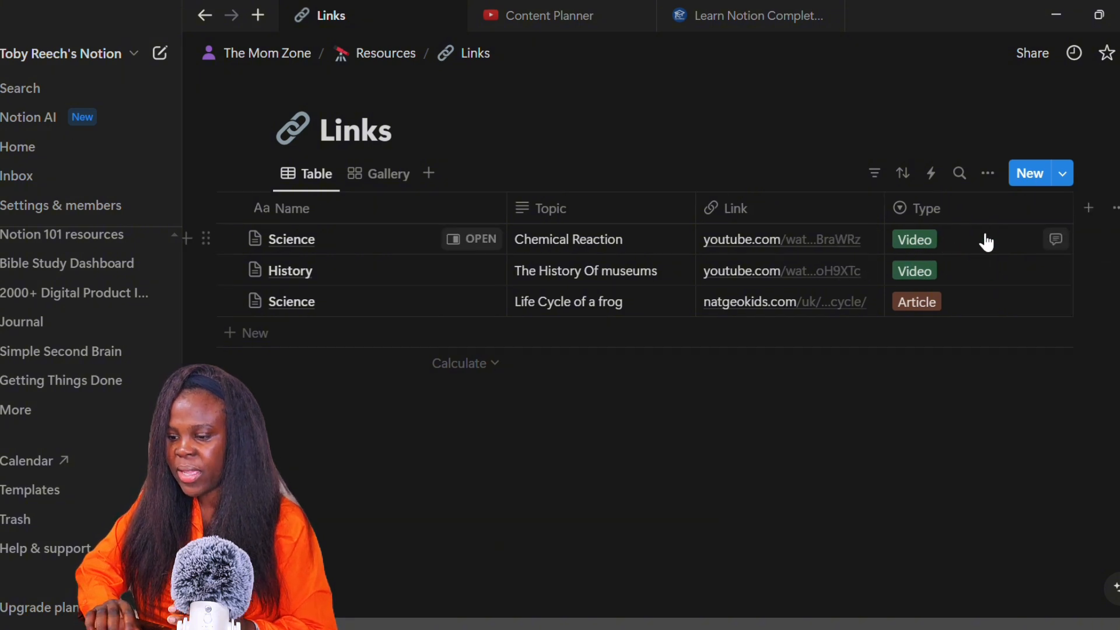
Step: Return to The Mom Zone dashboard and open the Daily Schedule category
left_click(369, 64)
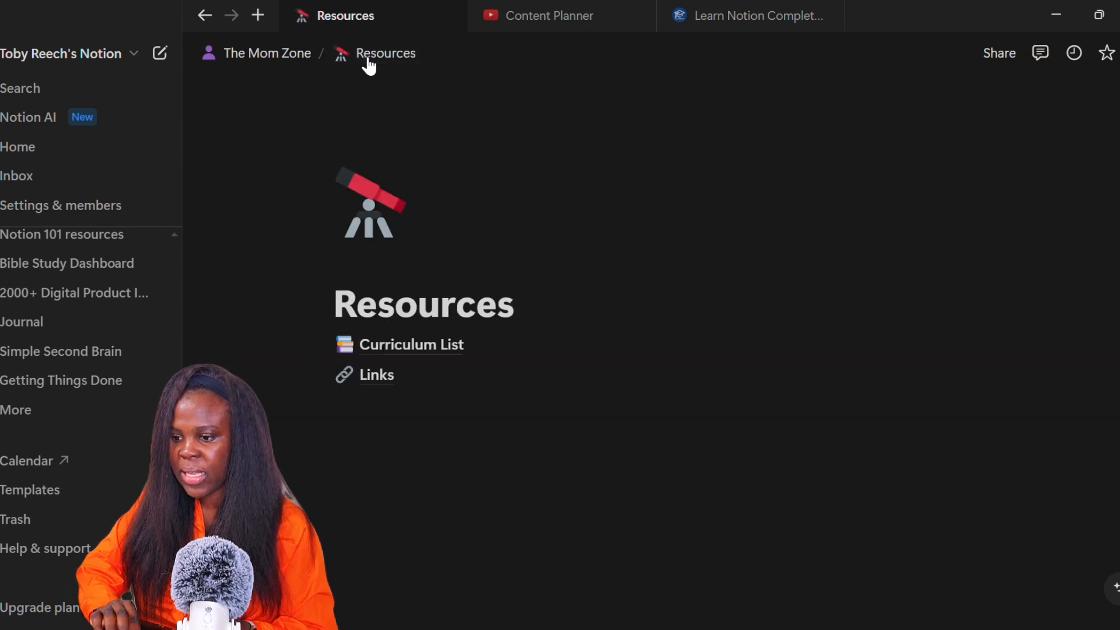
left_click(270, 58)
scroll(647, 408, "down", 10)
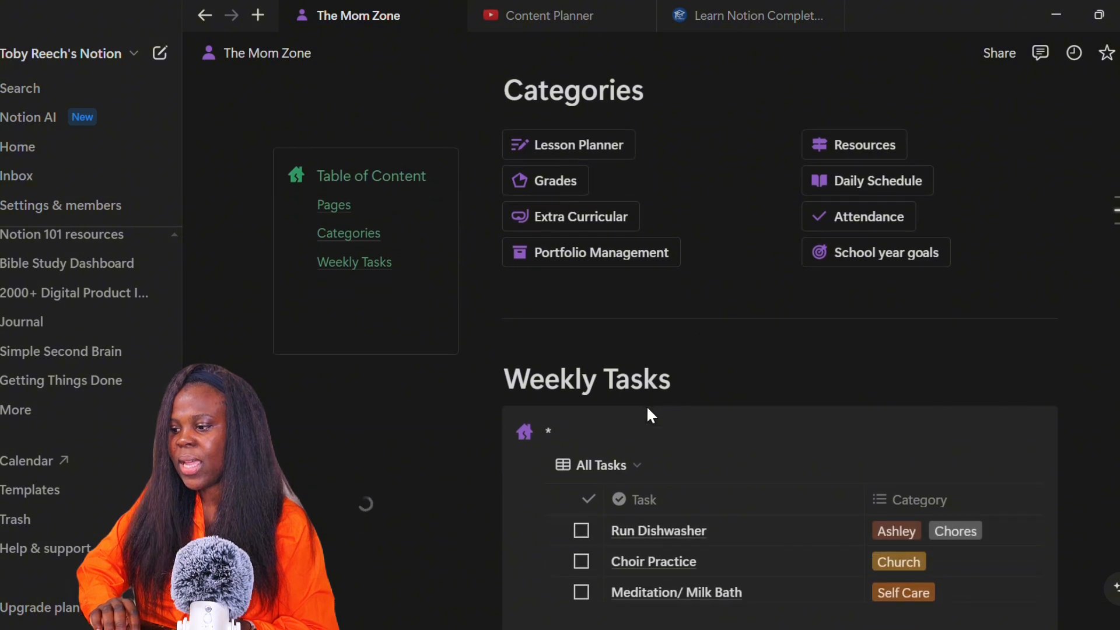
left_click(879, 182)
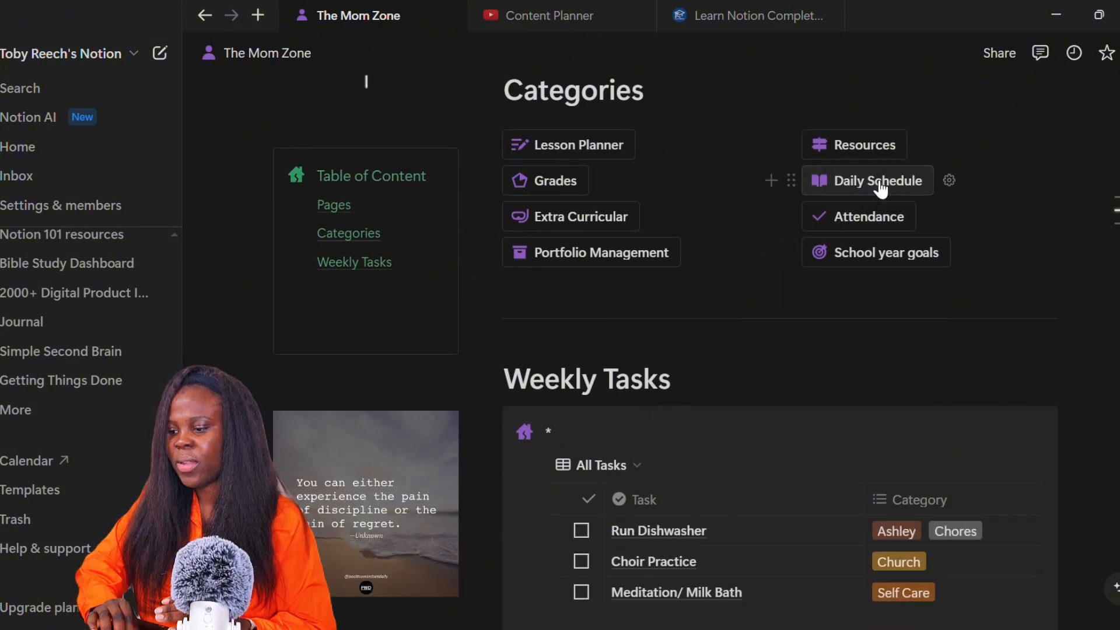
scroll(883, 191, "down", 3)
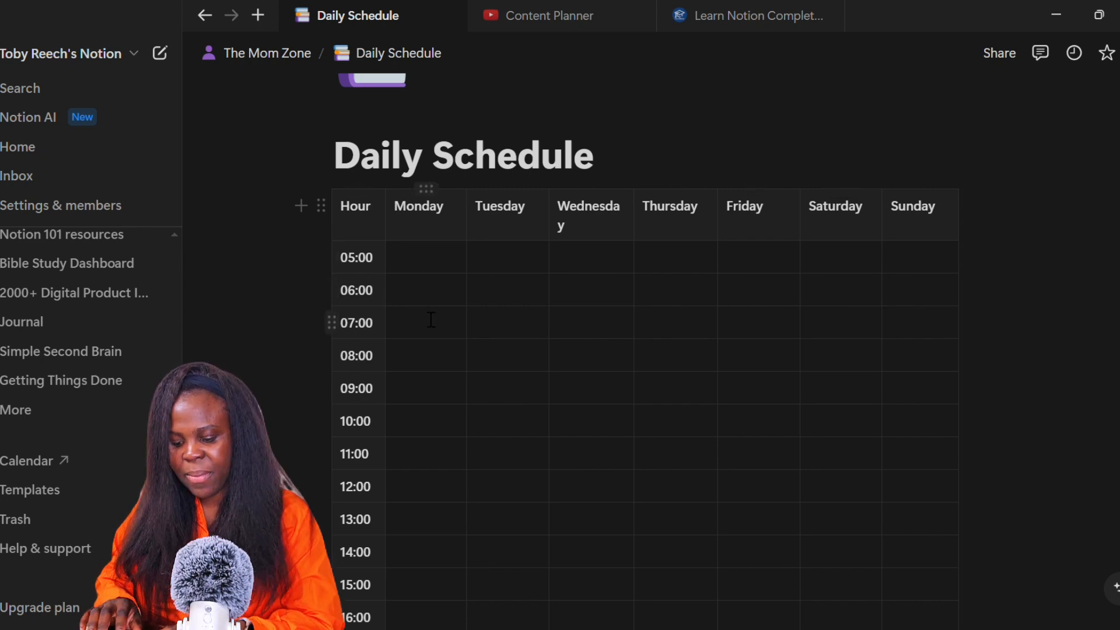
Step: Fill in Monday's schedule with "Brk. Fast" at 07:00 and "Math" at 09:00
left_click(415, 335)
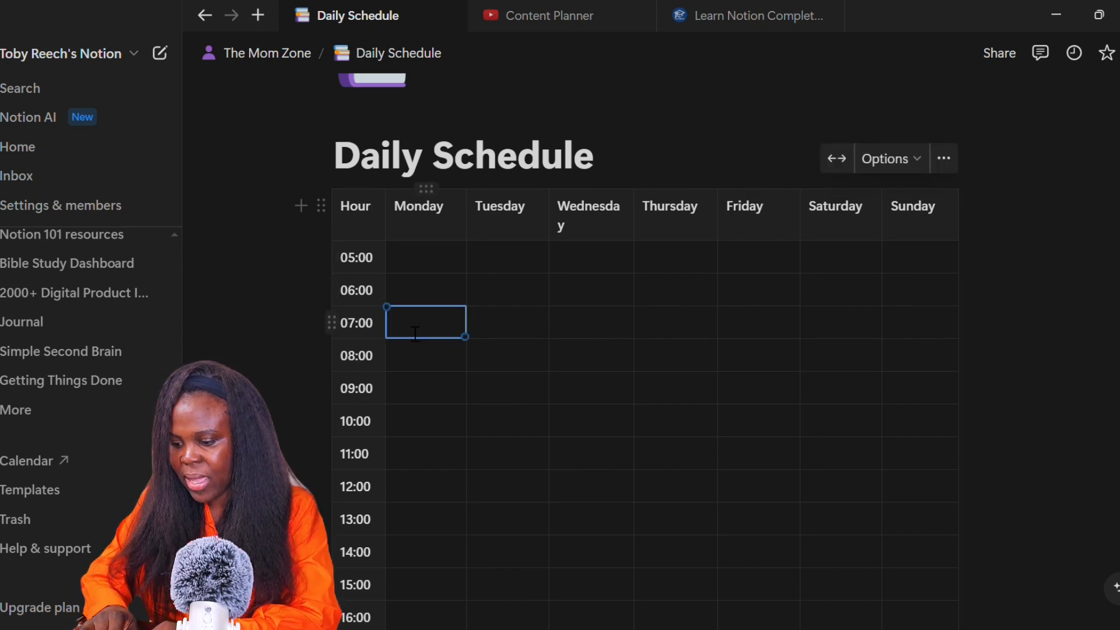
type("B")
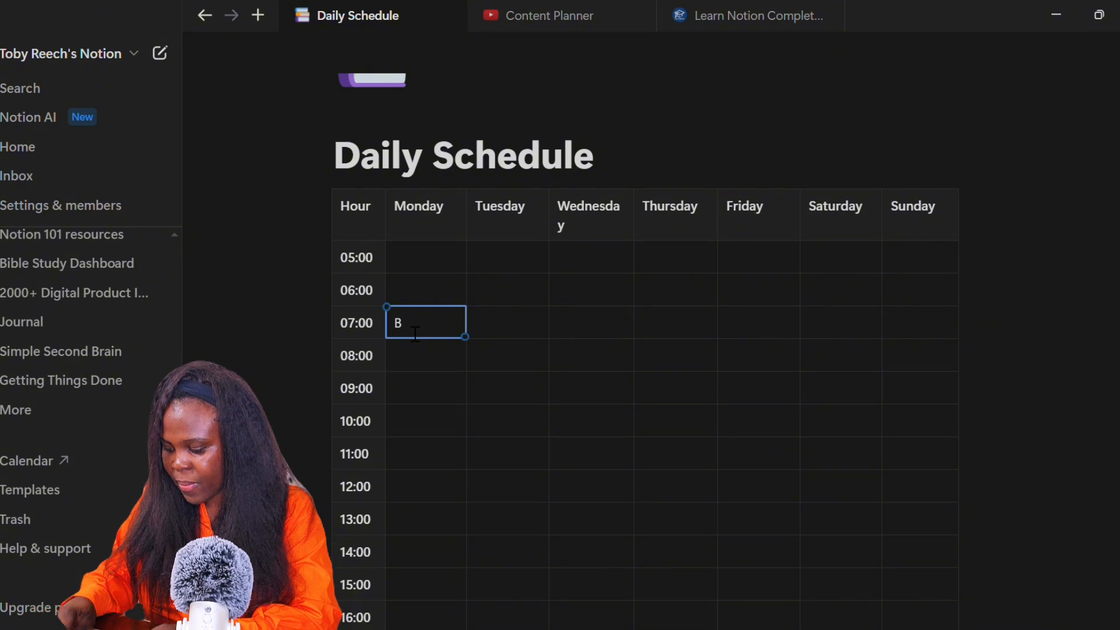
type("rk. Fast")
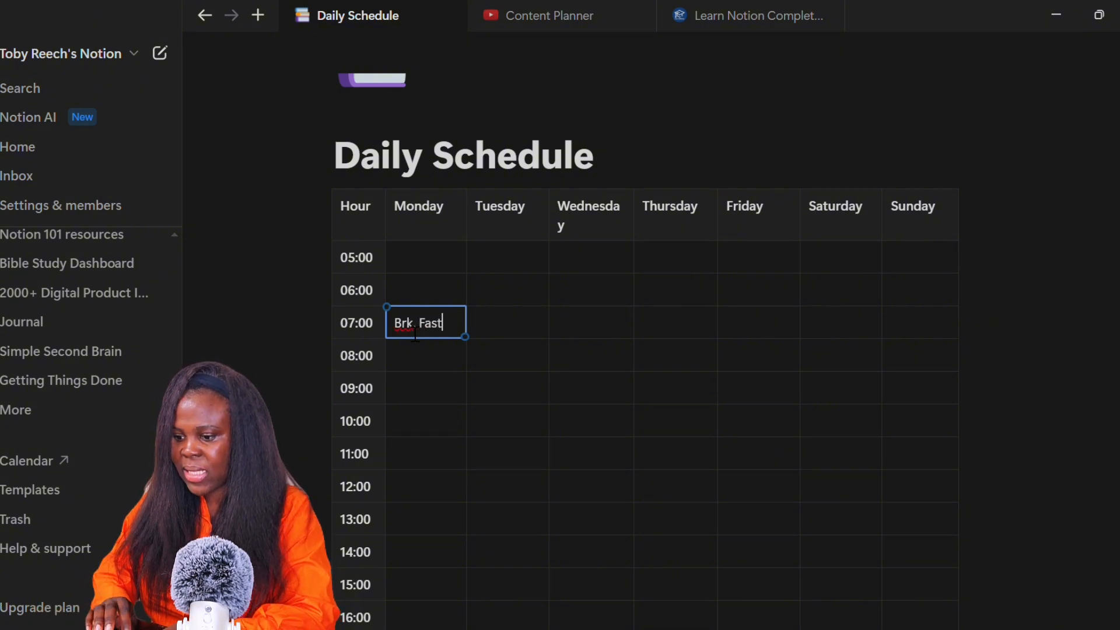
left_click(423, 395)
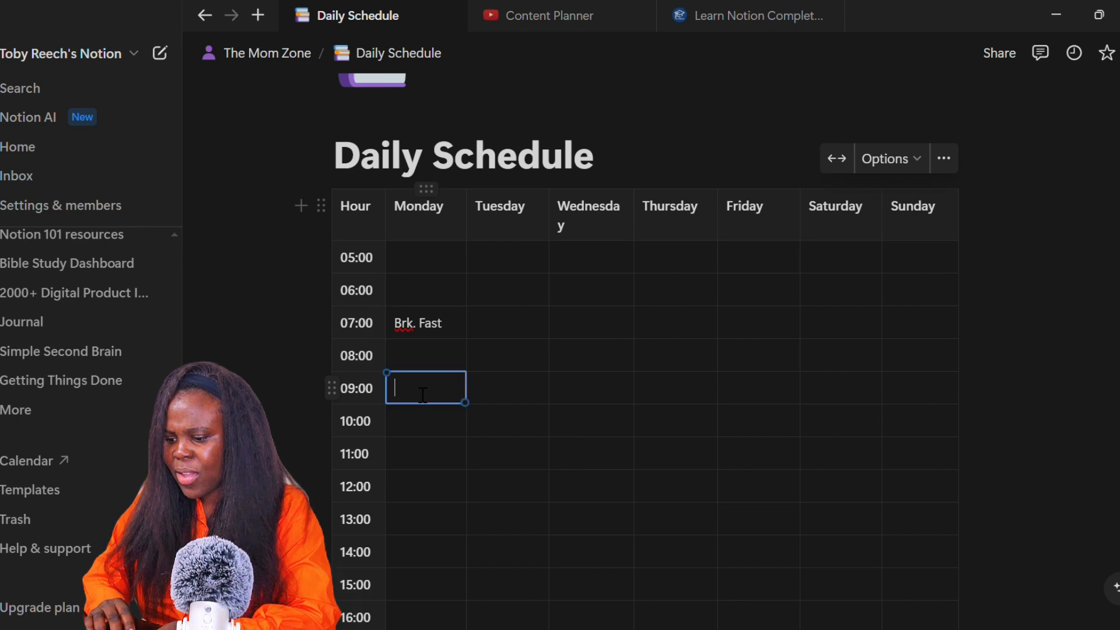
type("Math")
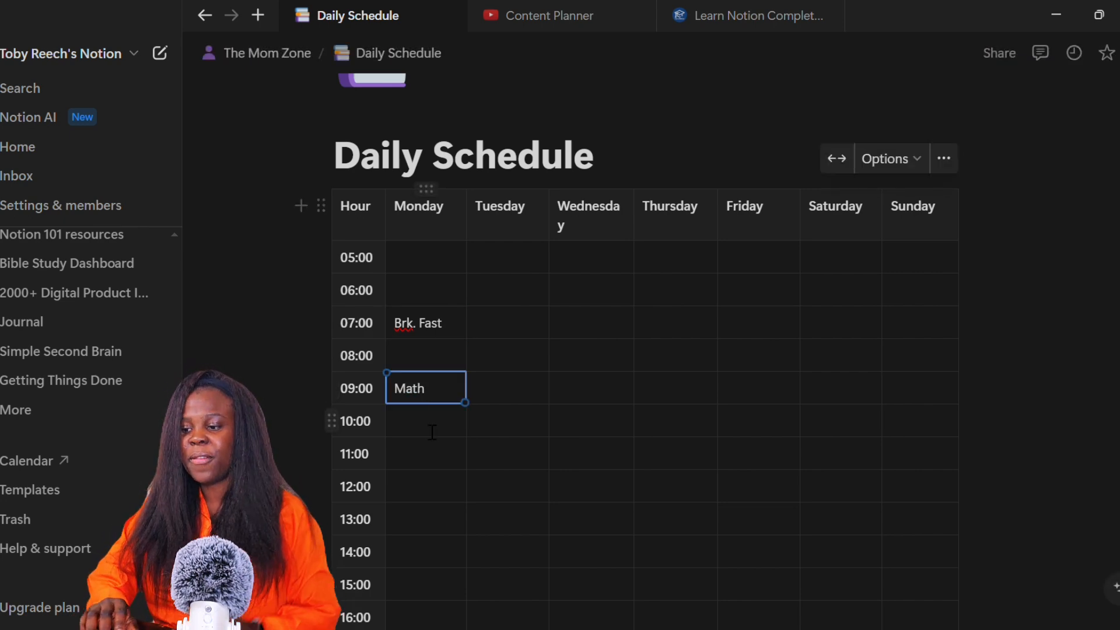
left_click(433, 434)
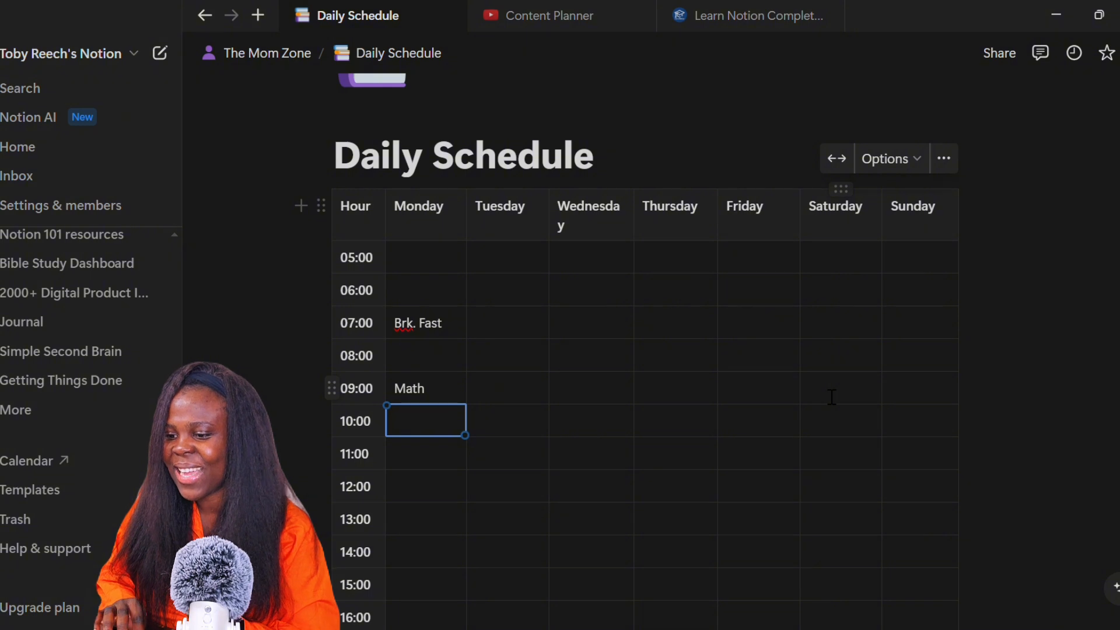
Step: Return to The Mom Zone dashboard and open the Attendance category
left_click(302, 69)
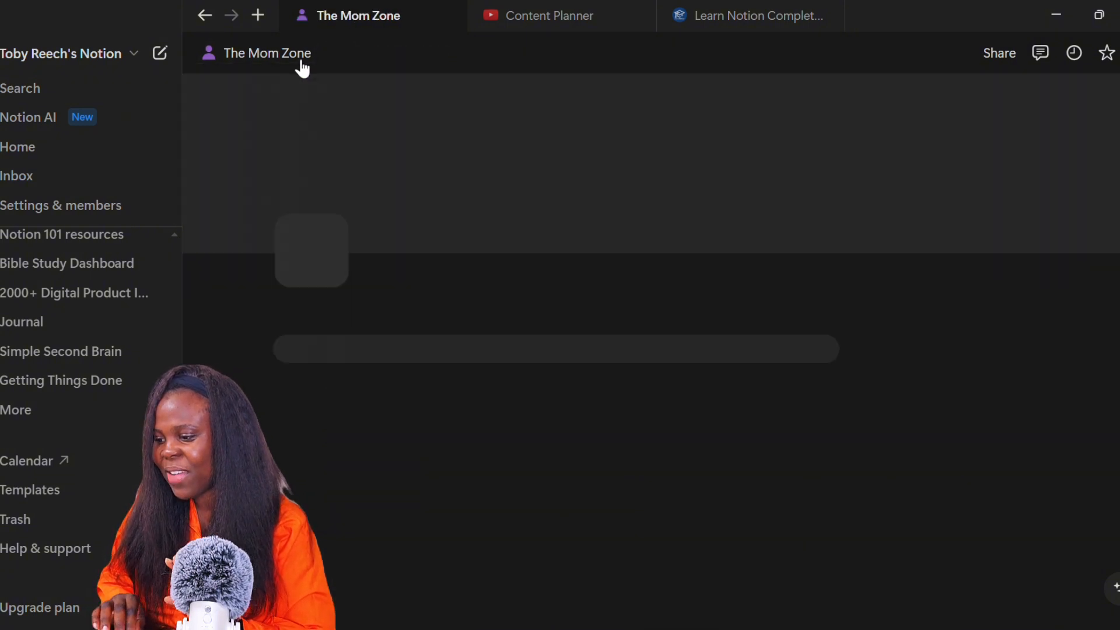
scroll(838, 502, "down", 5)
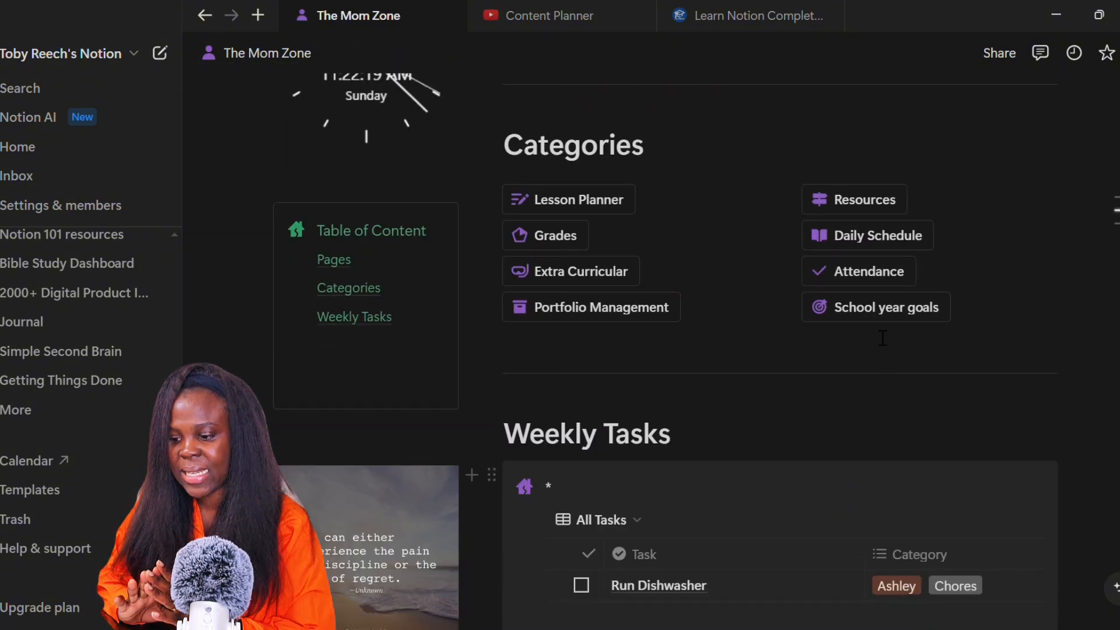
left_click(869, 271)
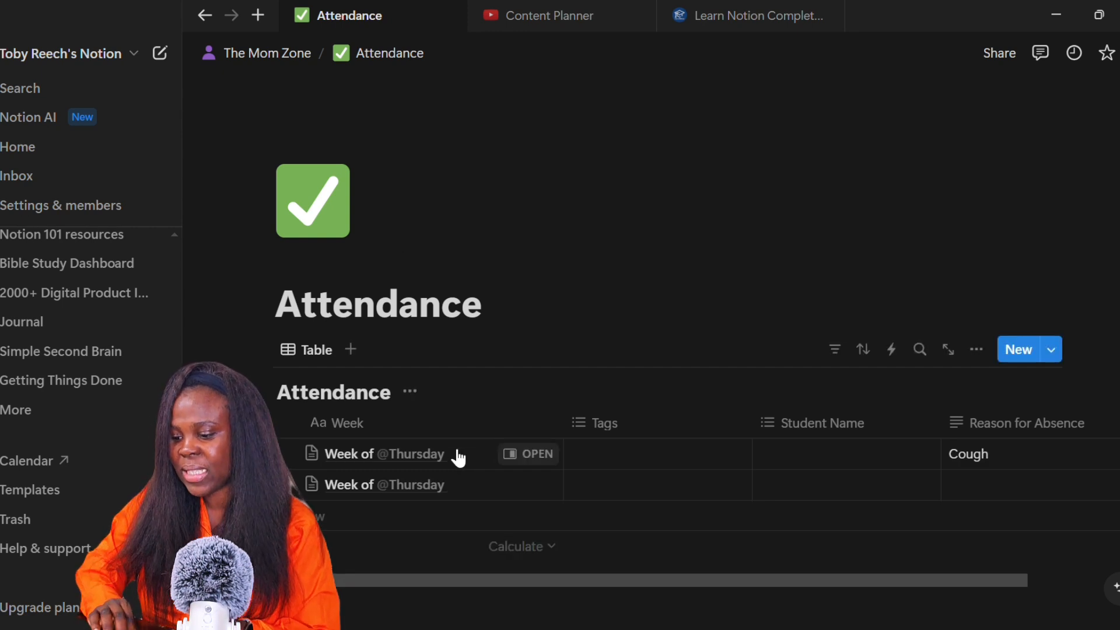
scroll(458, 456, "down", 2)
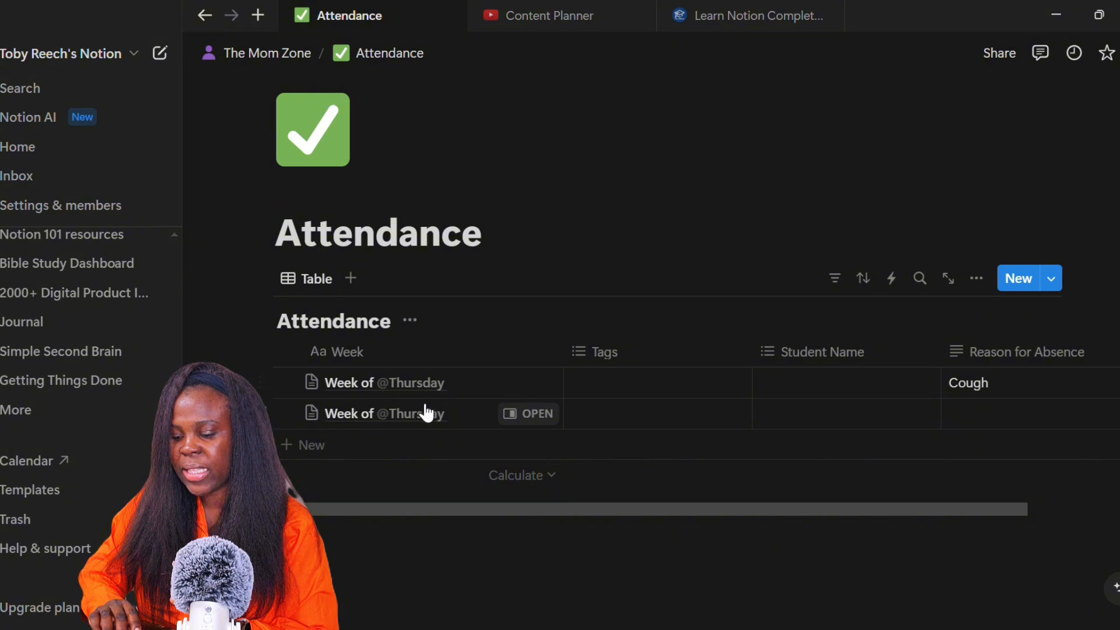
left_click(297, 449)
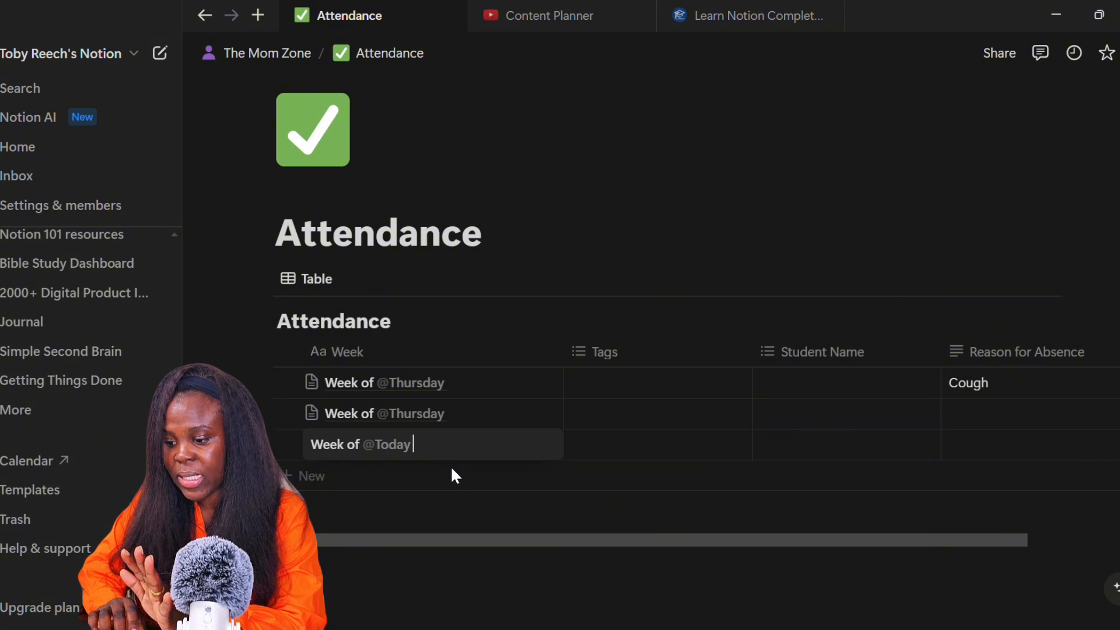
key("Escape")
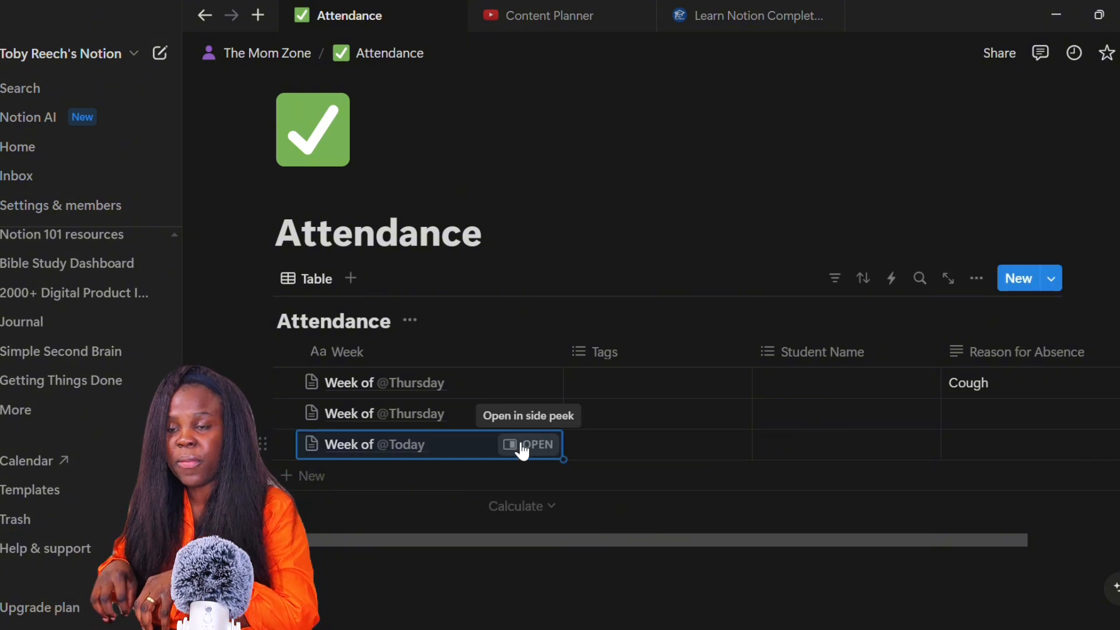
left_click(523, 448)
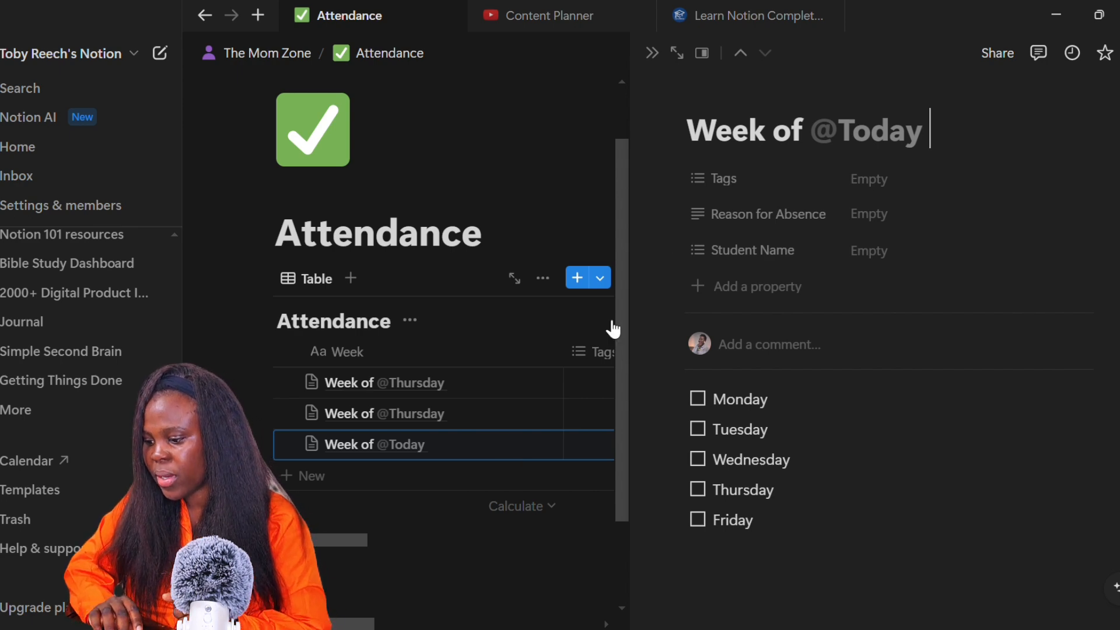
Step: Check off Monday and Tuesday in the new week's attendance checklist and close the entry
left_click(703, 404)
left_click(702, 432)
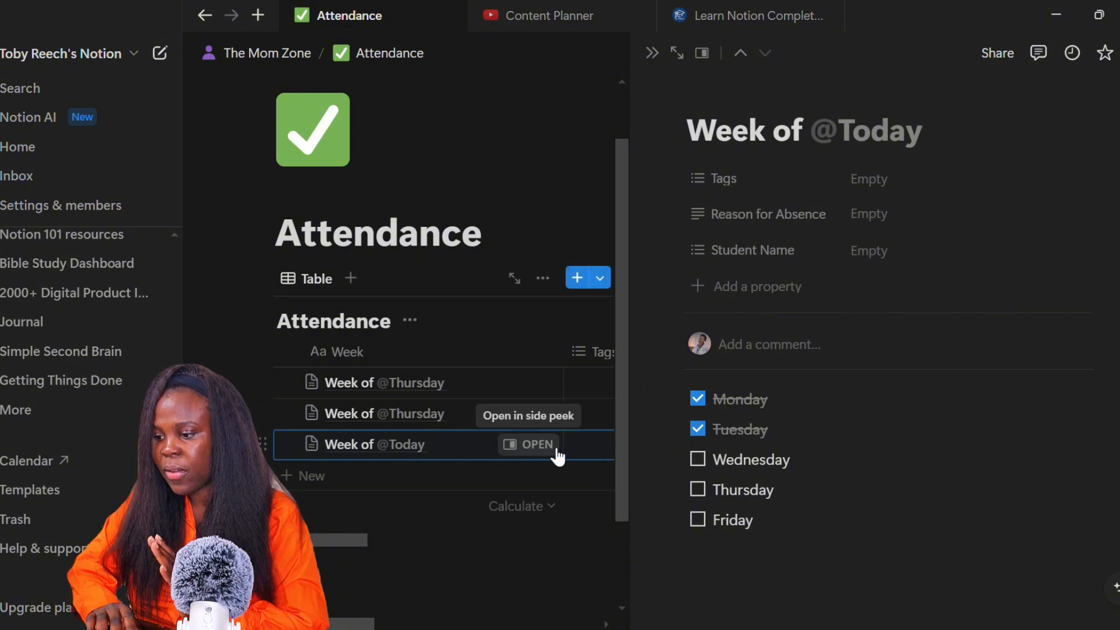
left_click(555, 448)
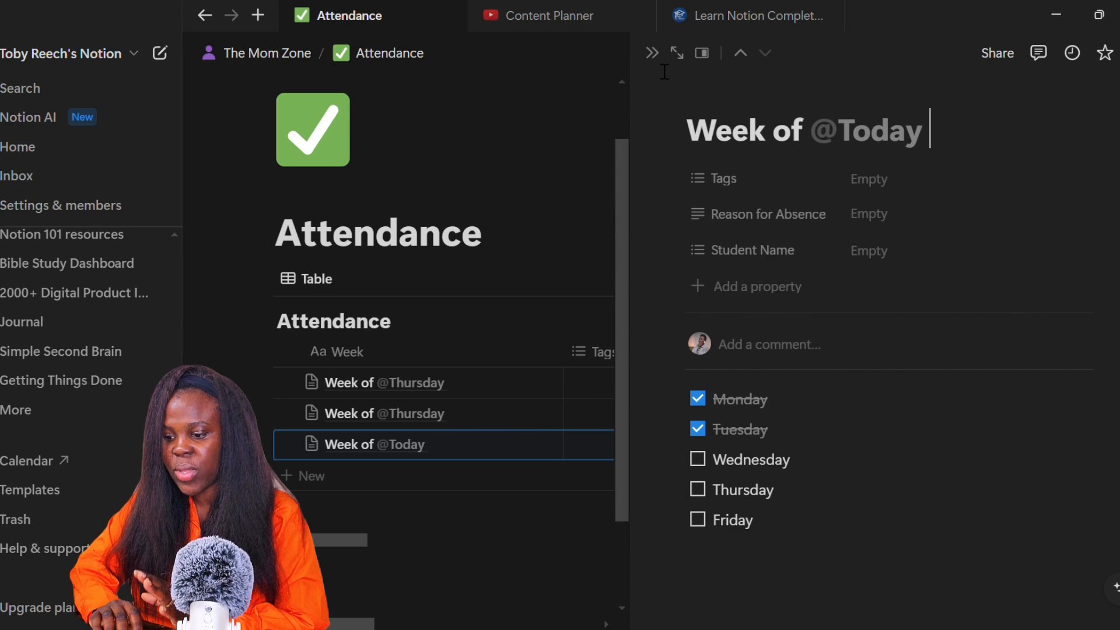
left_click(651, 53)
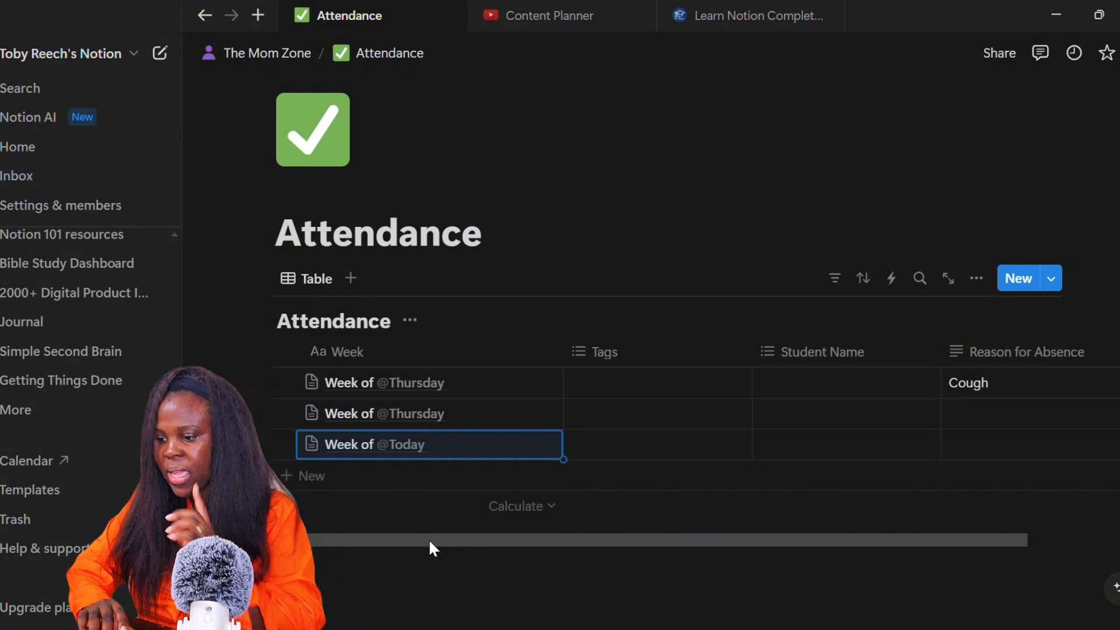
Step: Check the Tags options of the first attendance week and assign the first listed student as its Student Name
left_click(662, 388)
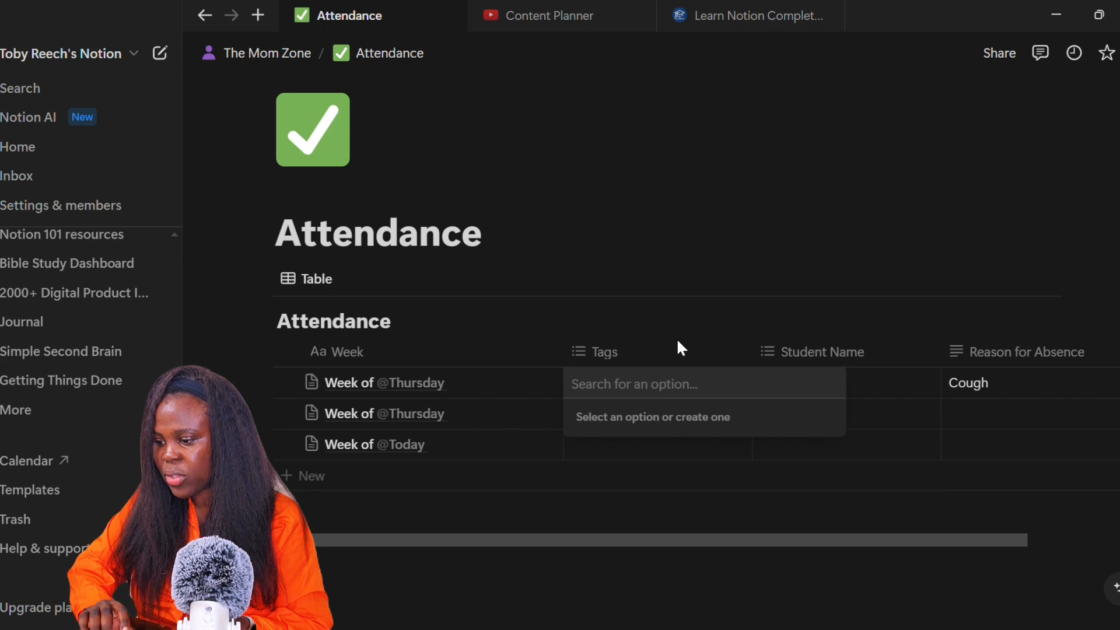
key("Escape")
left_click(826, 384)
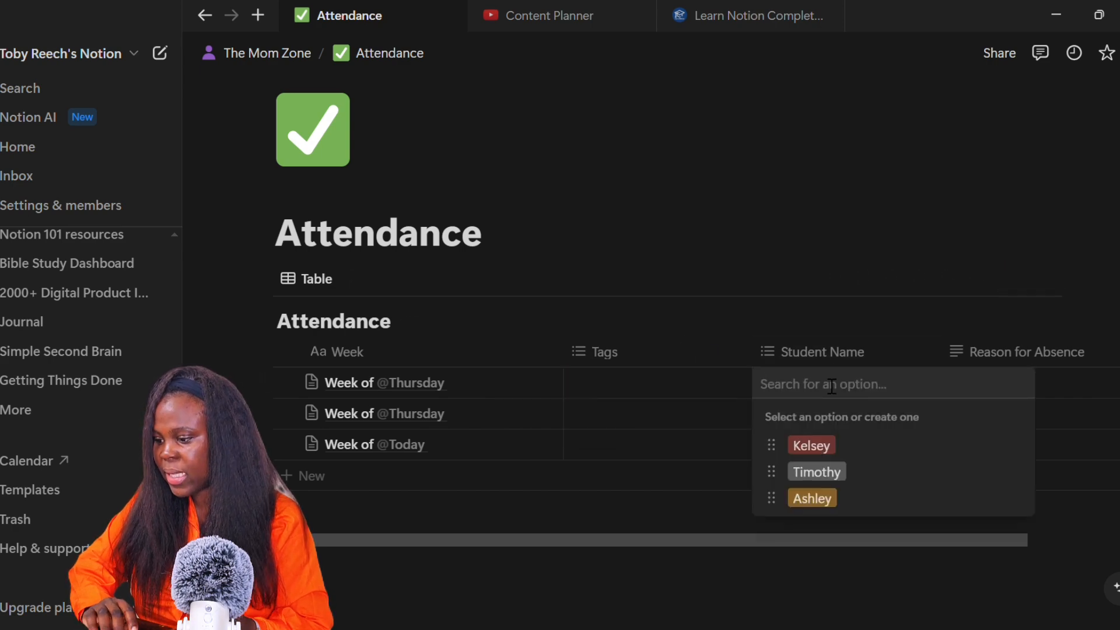
left_click(820, 446)
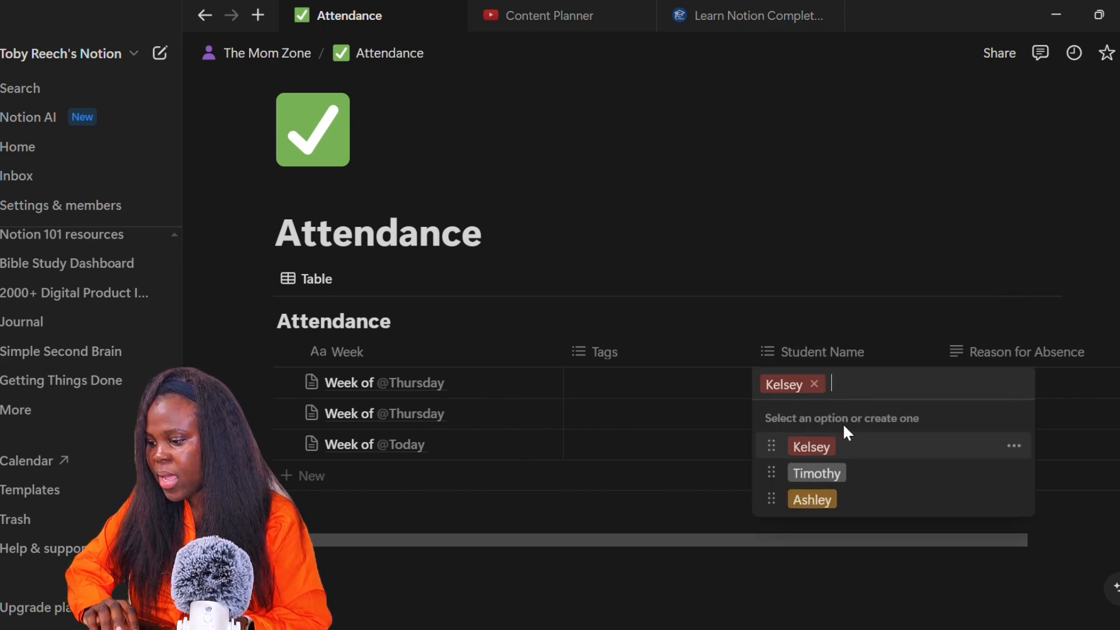
Step: Add the second listed student to the first attendance week and append a student's name to its "Cough" reason for absence
left_click(835, 474)
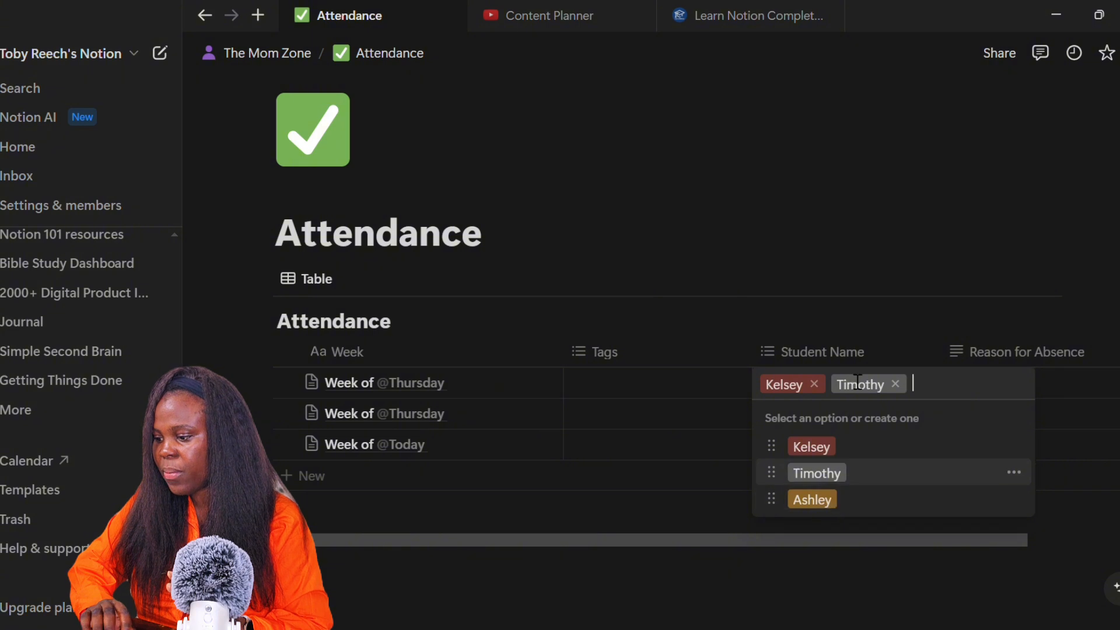
left_click(872, 324)
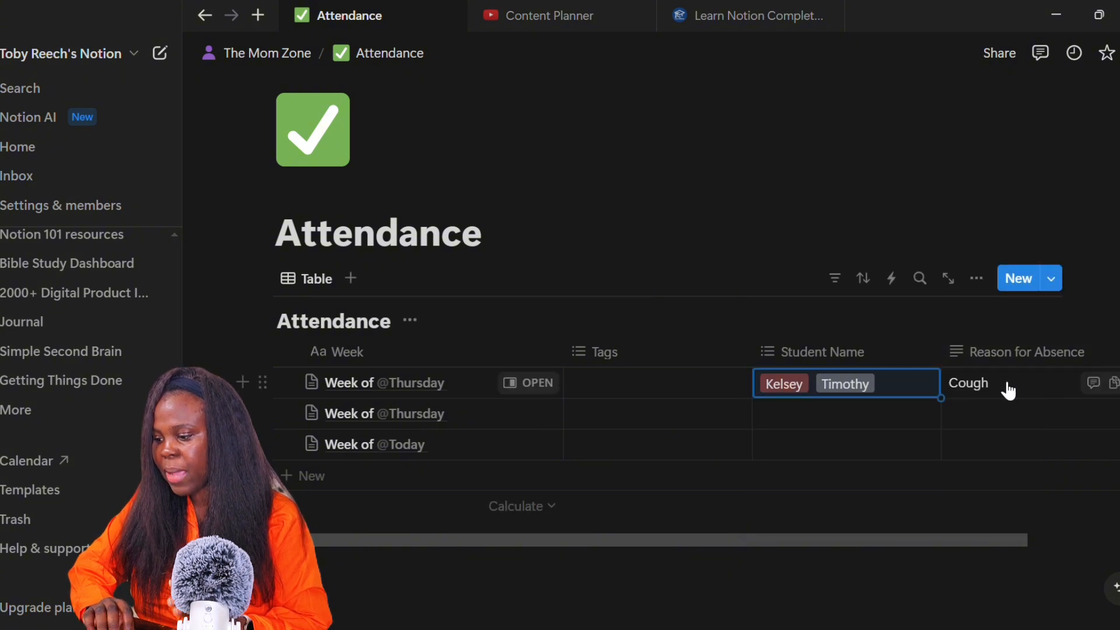
left_click(1009, 390)
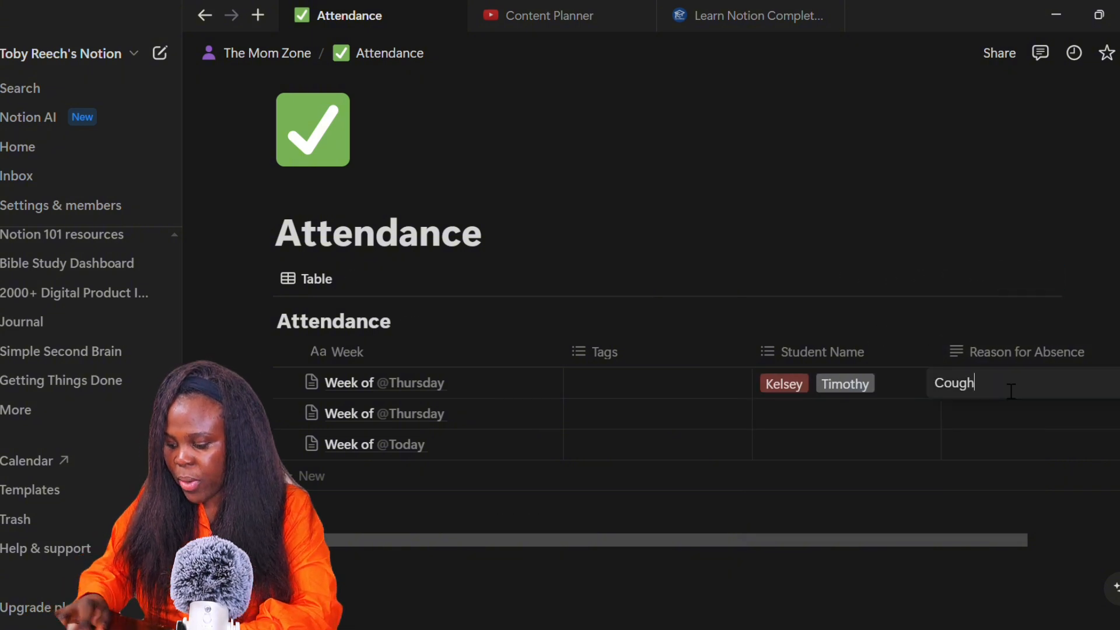
type("- Ashley")
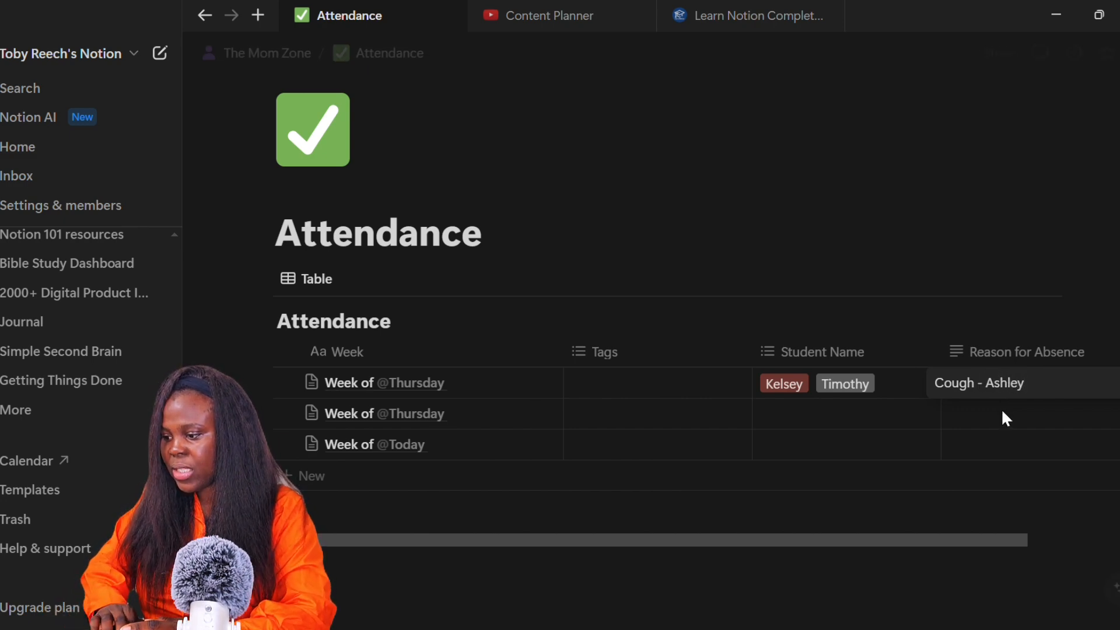
key("Escape")
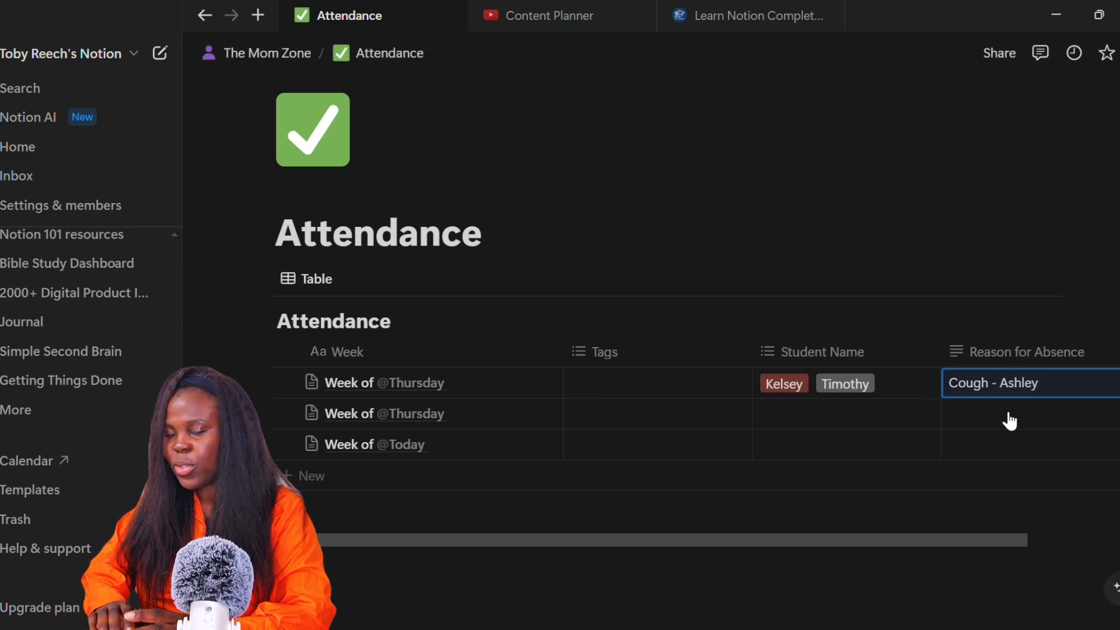
scroll(1054, 392, "right", 3)
scroll(1079, 401, "right", 1)
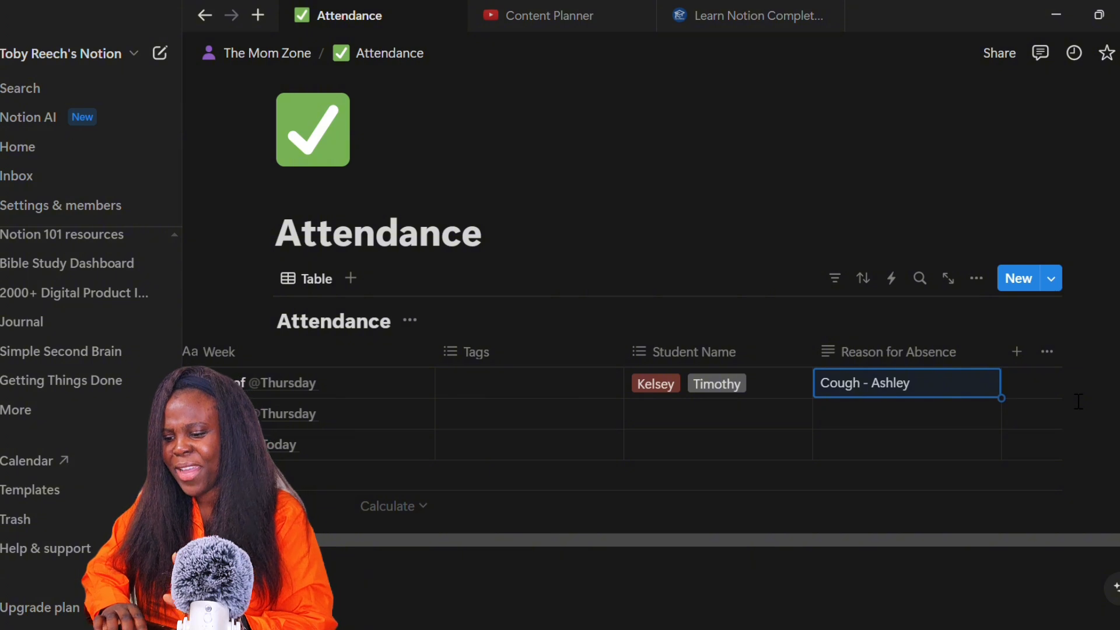
scroll(783, 432, "left", 3)
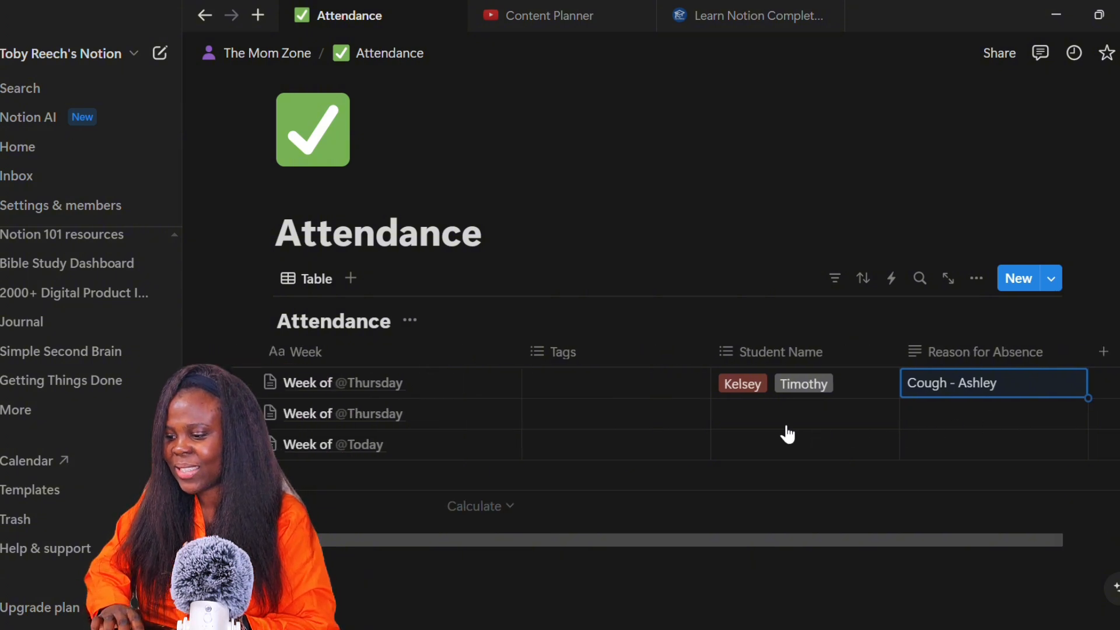
Step: Return to The Mom Zone dashboard and open the School year goals category
left_click(253, 55)
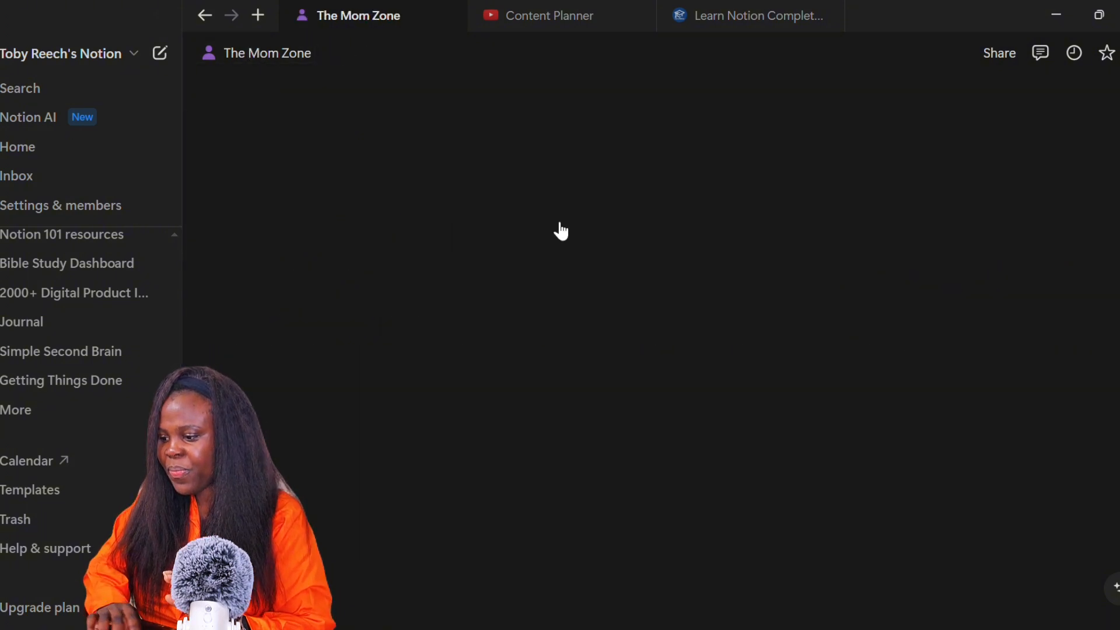
scroll(557, 387, "down", 6)
scroll(557, 377, "down", 1)
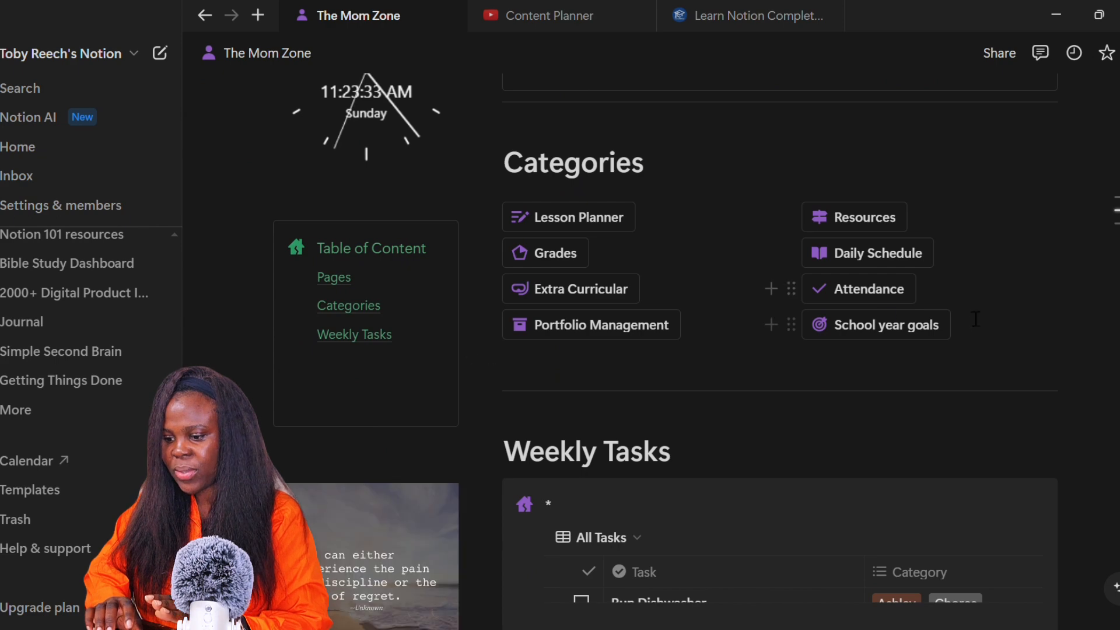
left_click(911, 331)
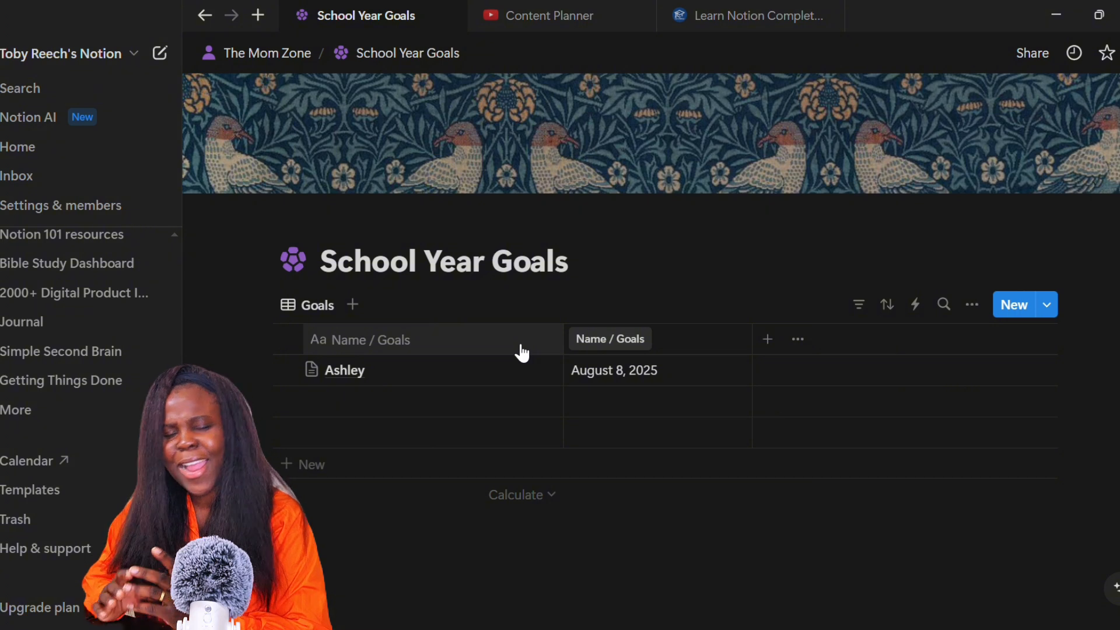
Step: Open the student's entry in the Goals table, review its educational, fitness, spiritual and self care sections, and close it
left_click(528, 372)
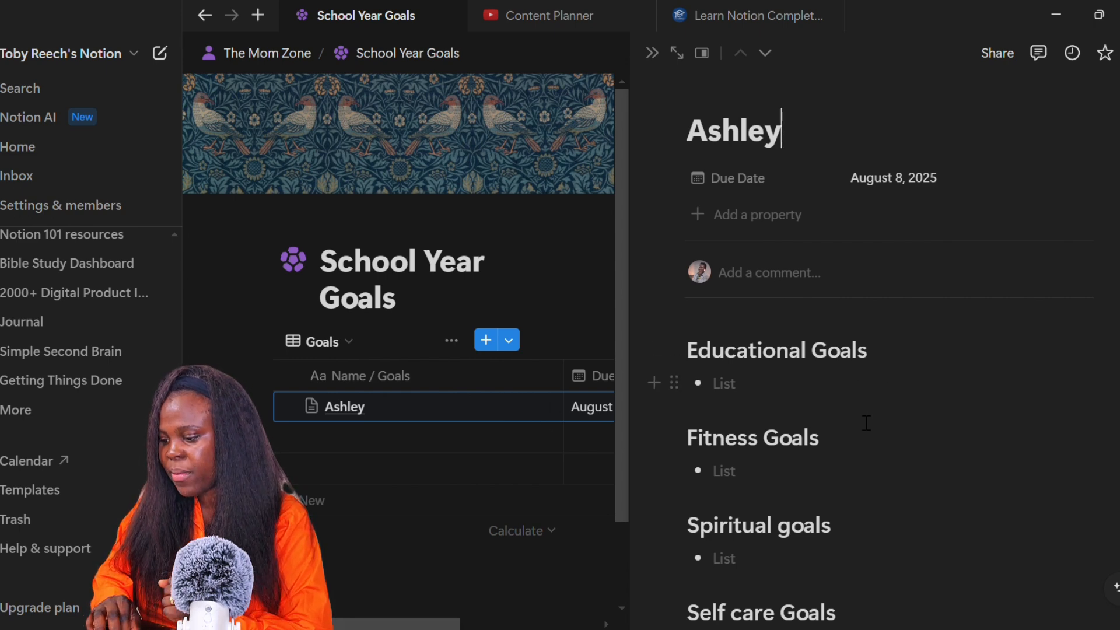
scroll(751, 480, "down", 1)
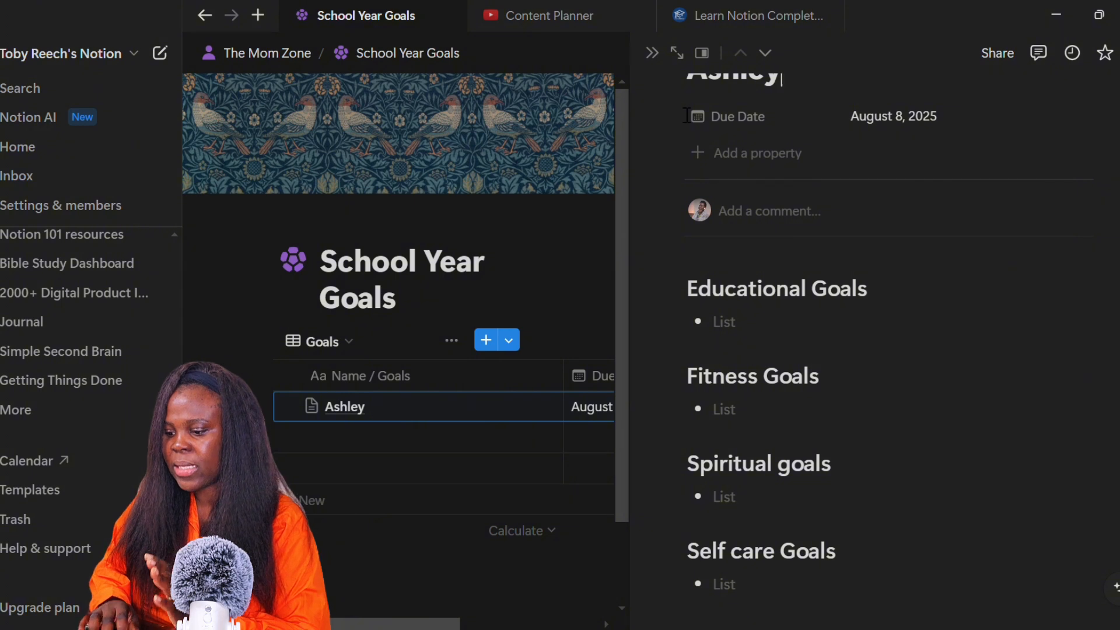
left_click(654, 51)
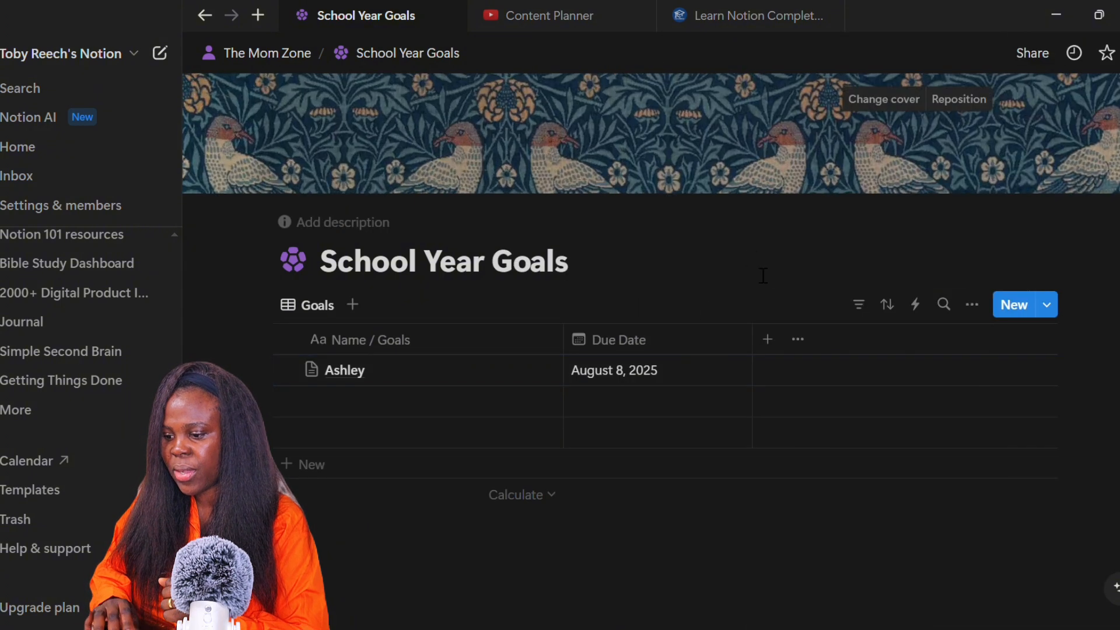
Step: Return to The Mom Zone dashboard, go to the Weekly Tasks section and collapse the sidebar
left_click(288, 51)
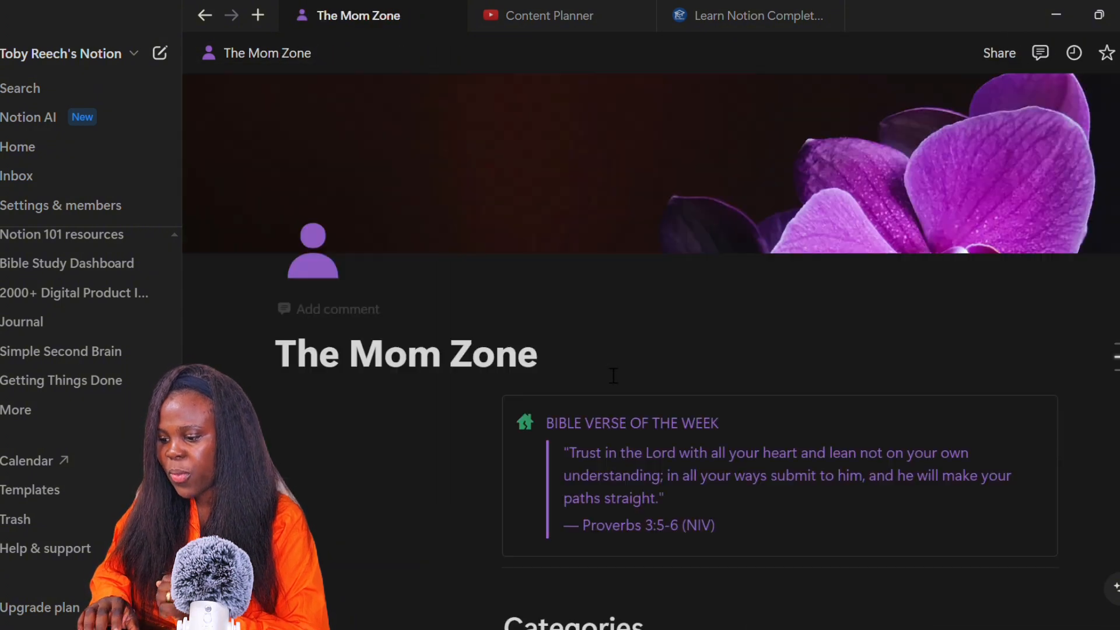
scroll(613, 375, "down", 10)
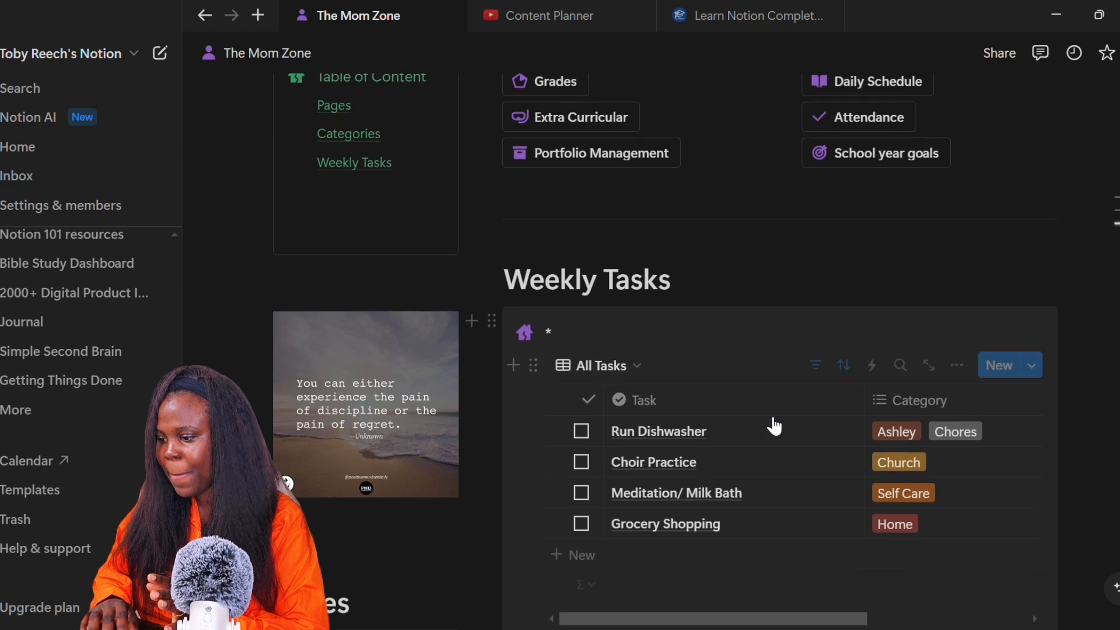
scroll(826, 461, "right", 5)
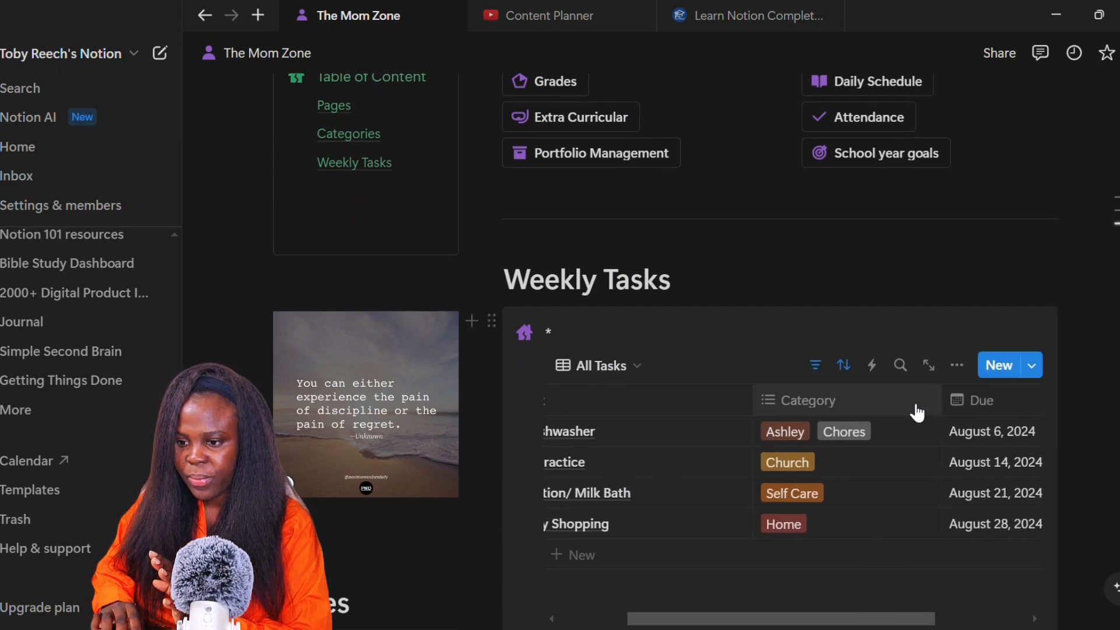
scroll(917, 412, "down", 3)
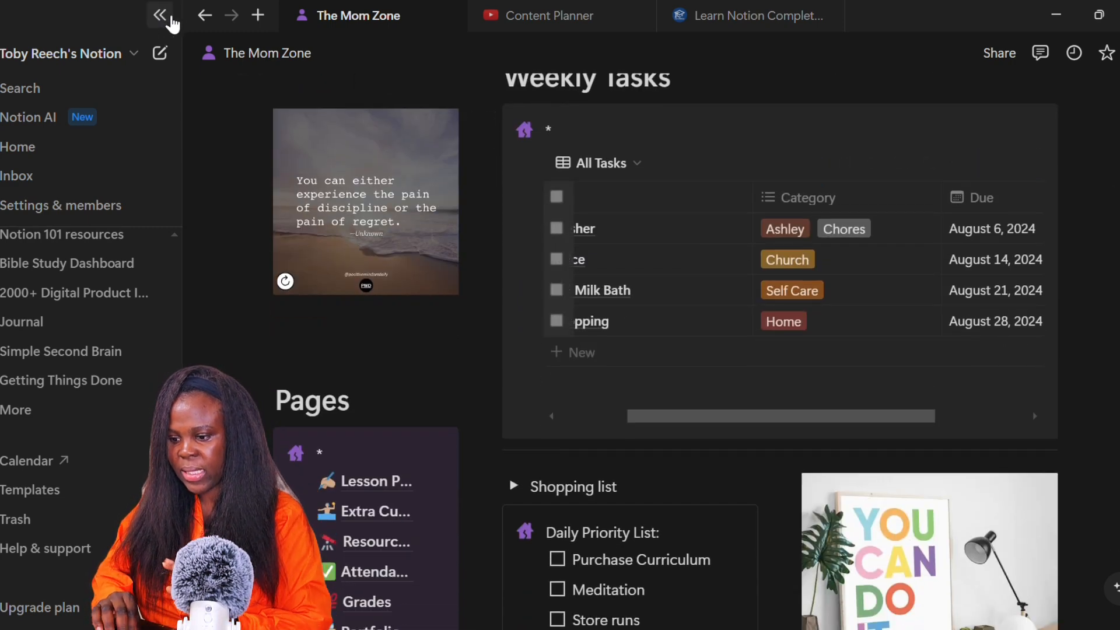
left_click(159, 16)
scroll(604, 388, "down", 2)
scroll(604, 389, "up", 3)
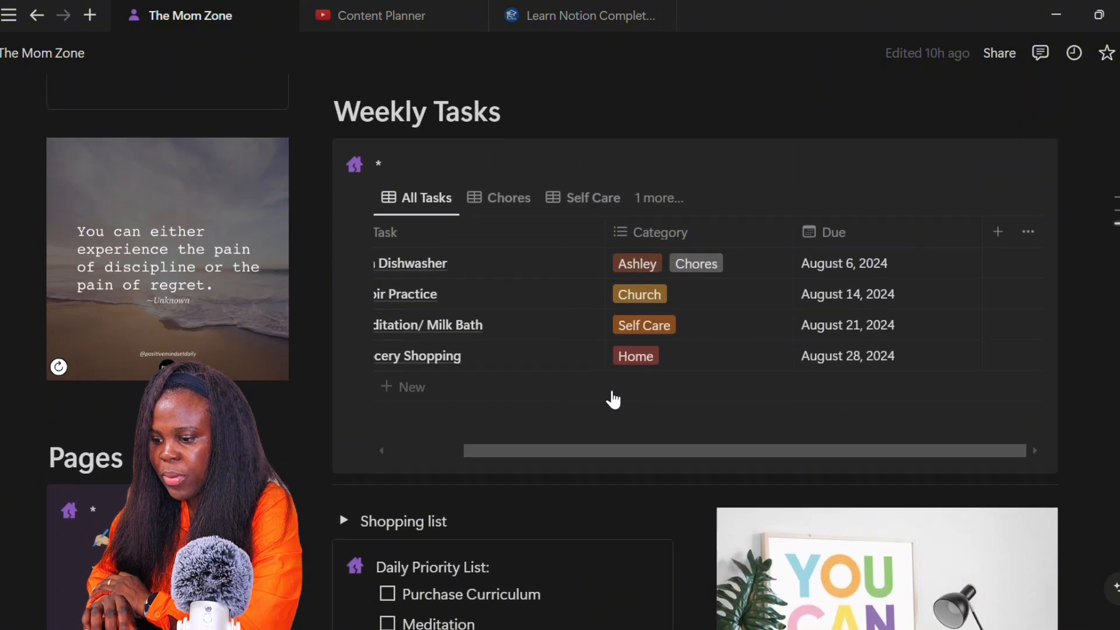
Step: Examine the Weekly Tasks table's columns and its Chores, Self Care and Done Tasks views
scroll(537, 320, "left", 3)
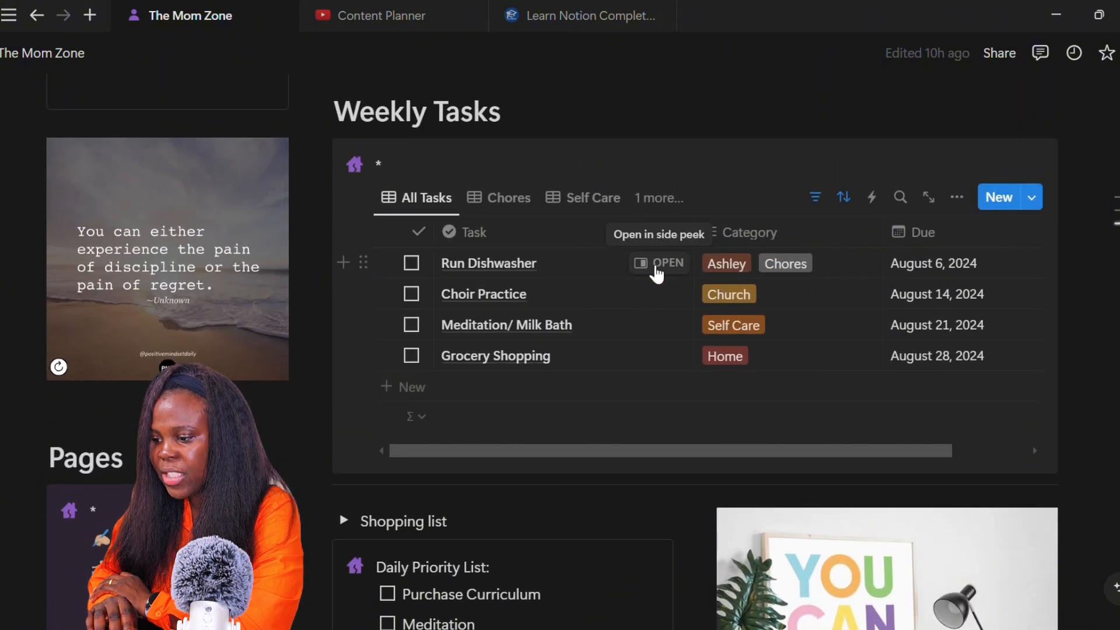
scroll(757, 302, "right", 1)
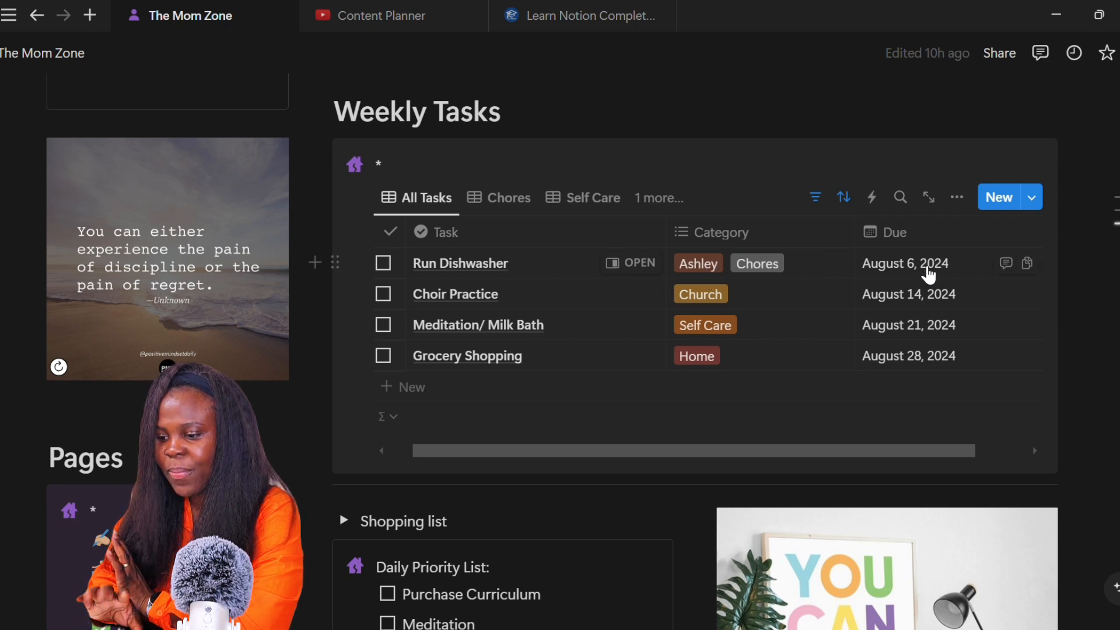
scroll(928, 275, "left", 2)
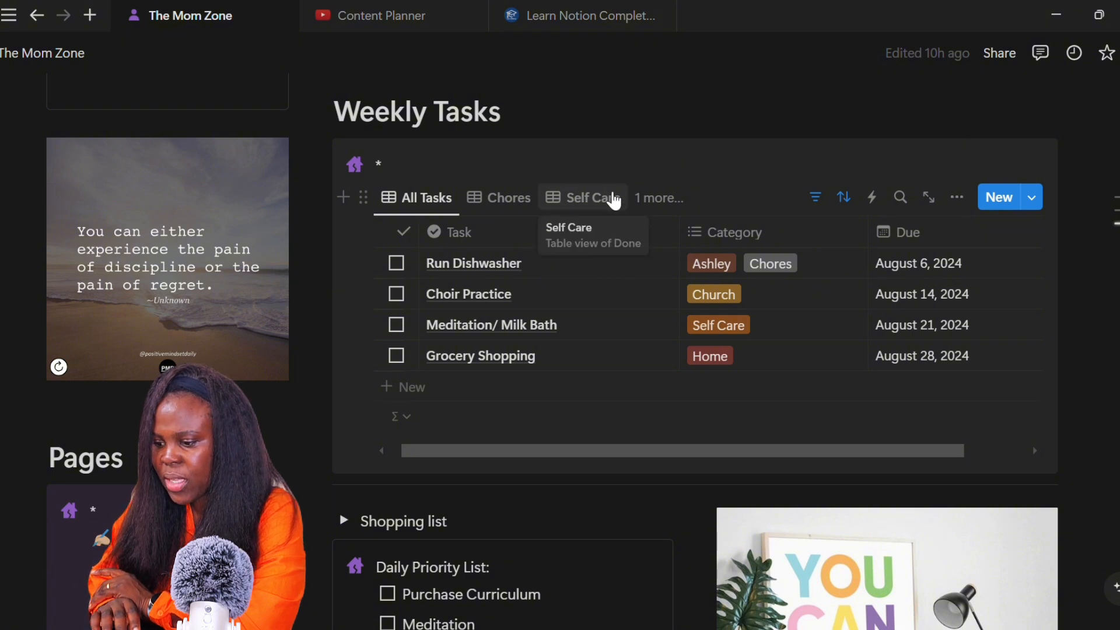
left_click(519, 196)
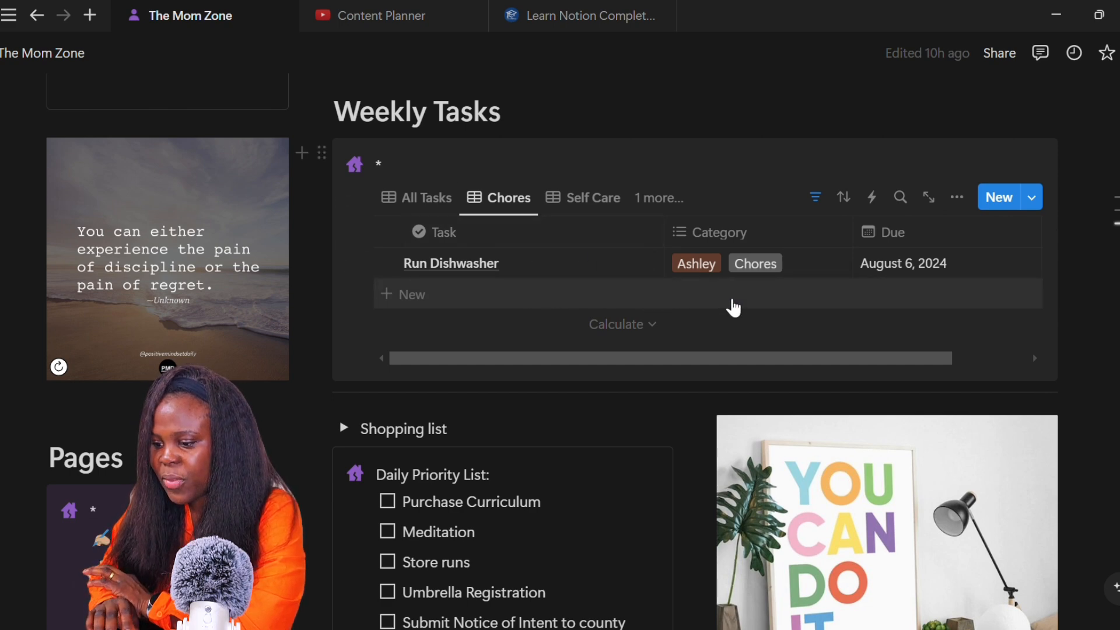
left_click(608, 201)
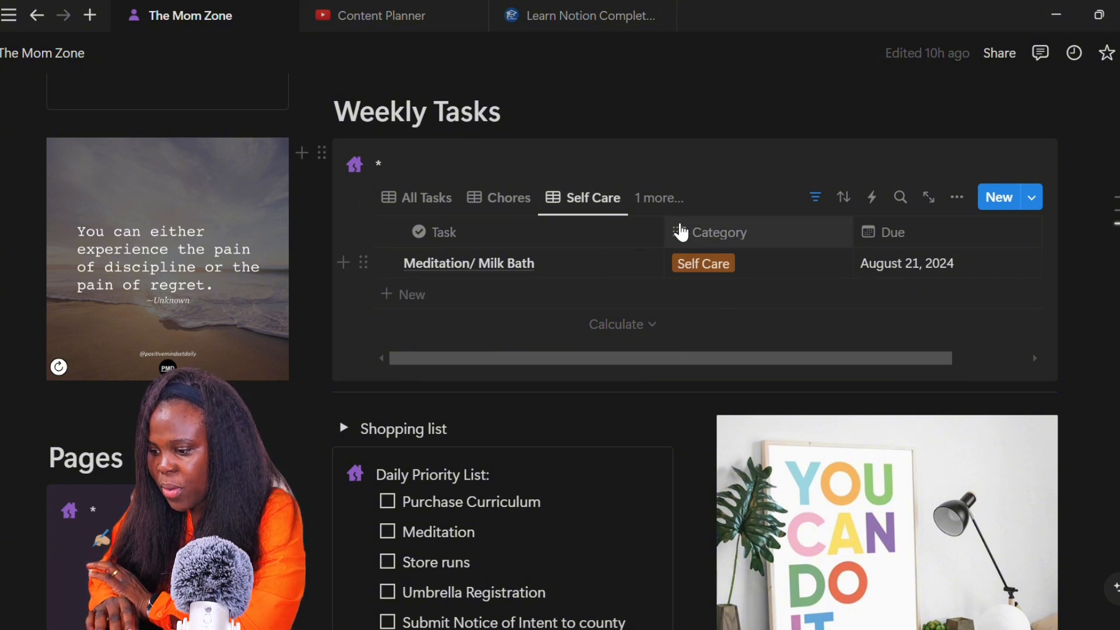
left_click(664, 201)
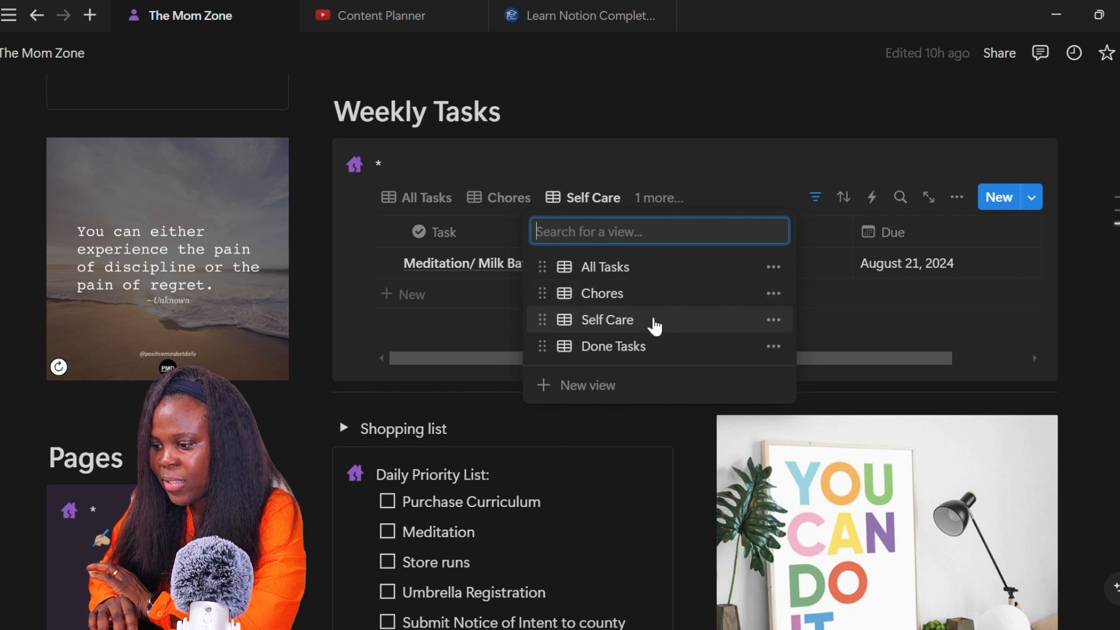
left_click(655, 345)
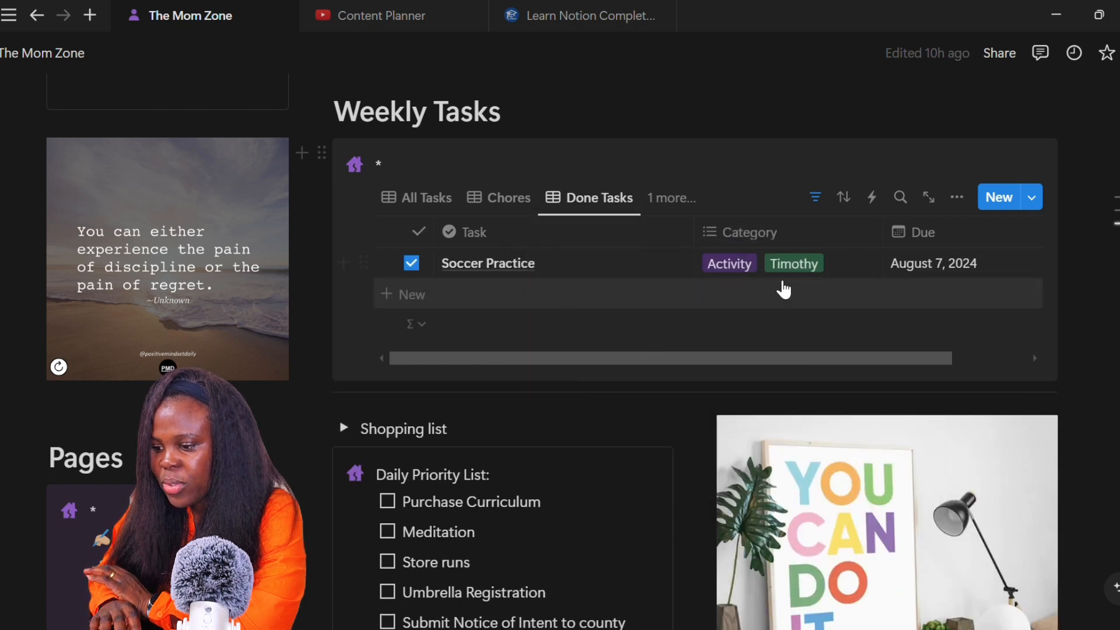
Step: Mark Run Dishwasher as done in the All Tasks view and check it in the Done Tasks view
left_click(435, 199)
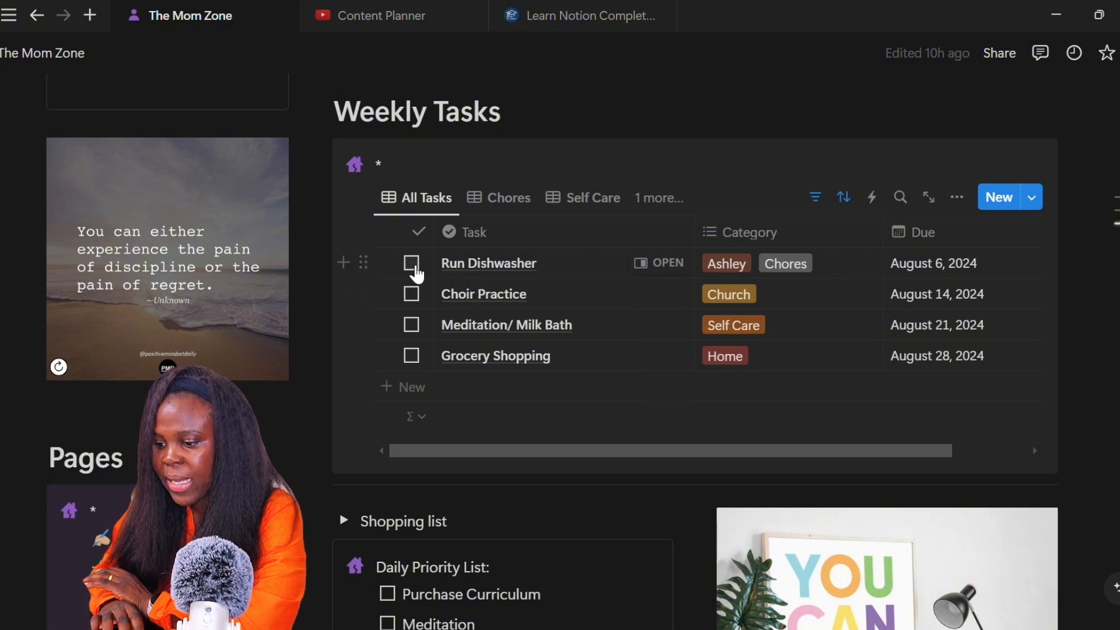
left_click(412, 265)
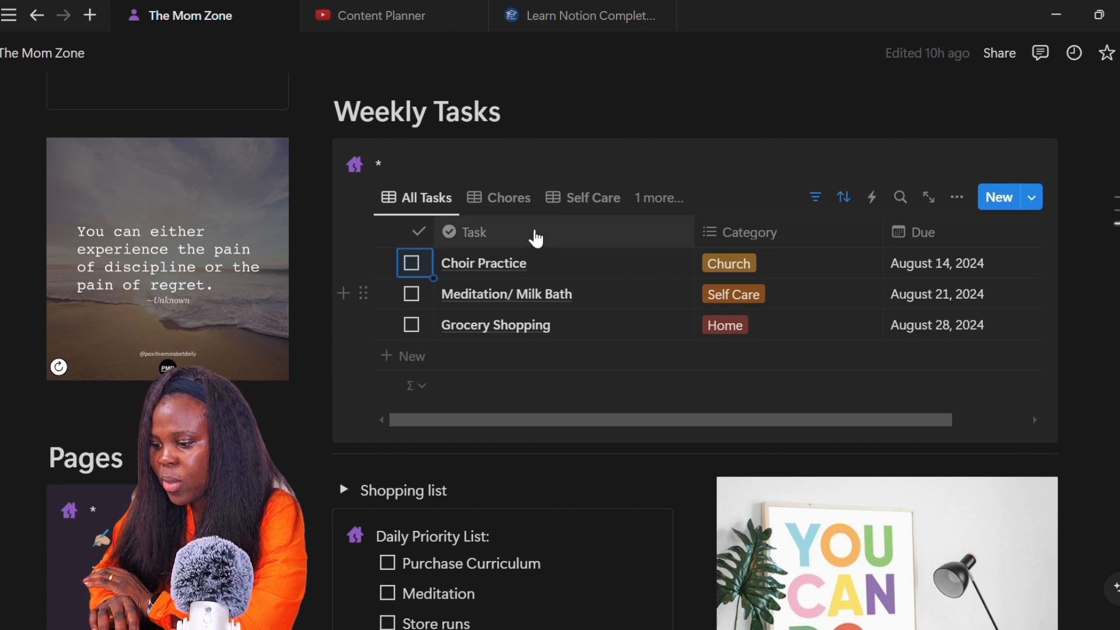
left_click(658, 198)
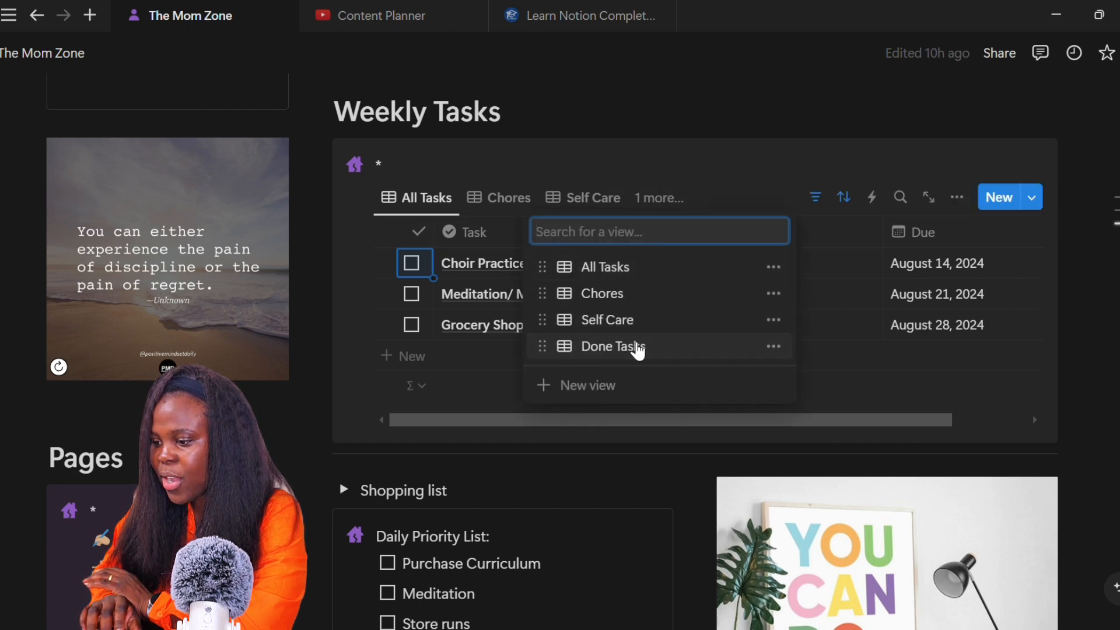
left_click(637, 349)
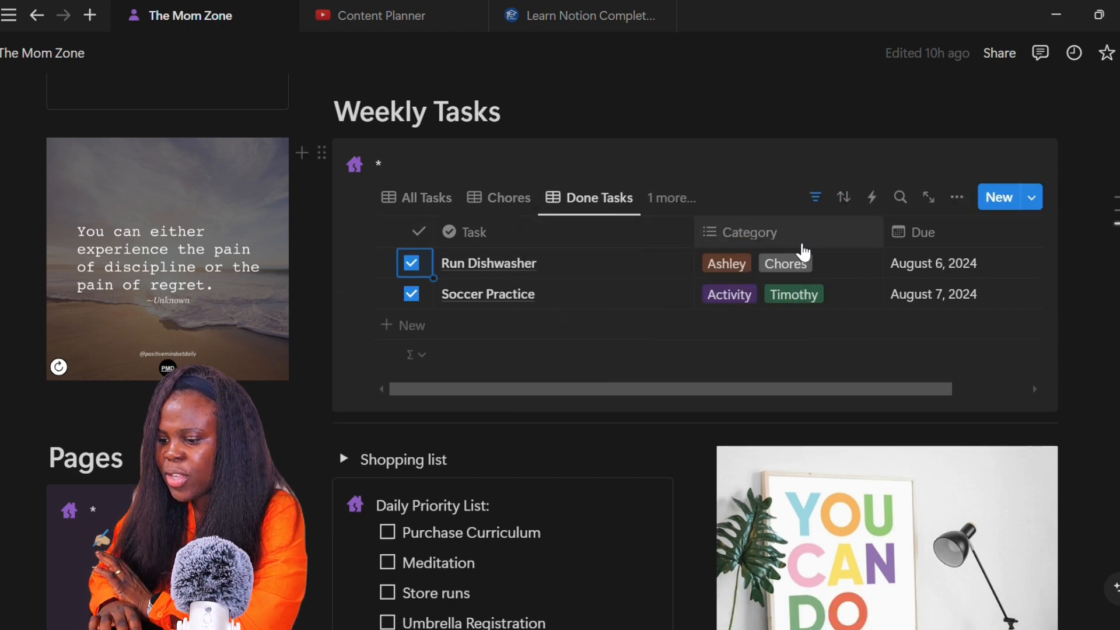
Step: Add a task named "Aquariums field Trip" to the Weekly Tasks table in the Done Tasks view
left_click(396, 327)
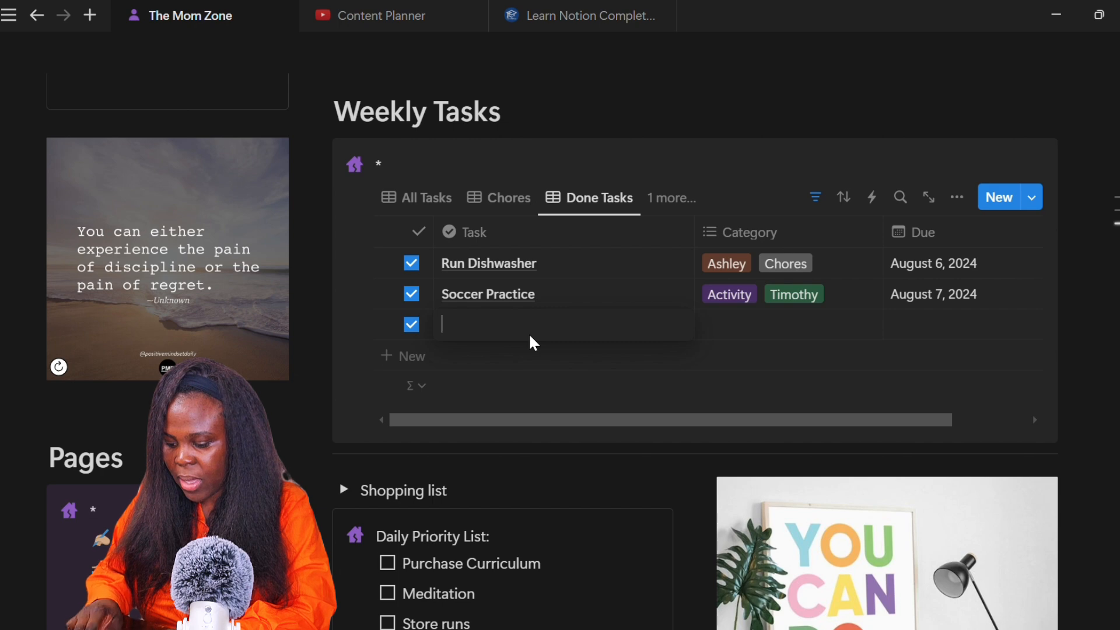
type("Aqua")
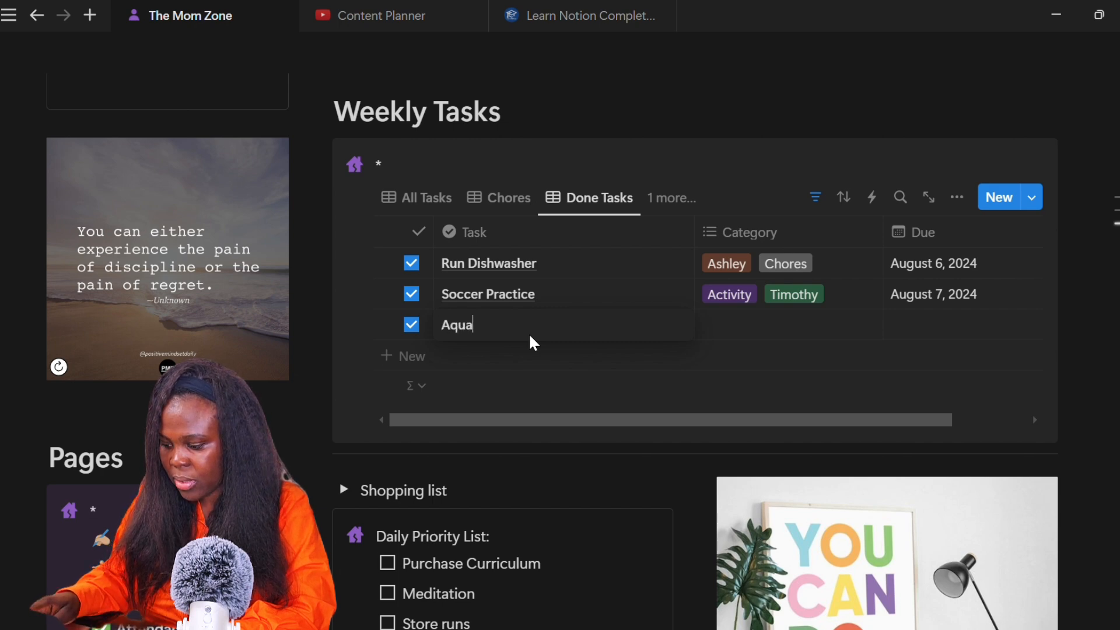
type("ru")
key("BackSpace")
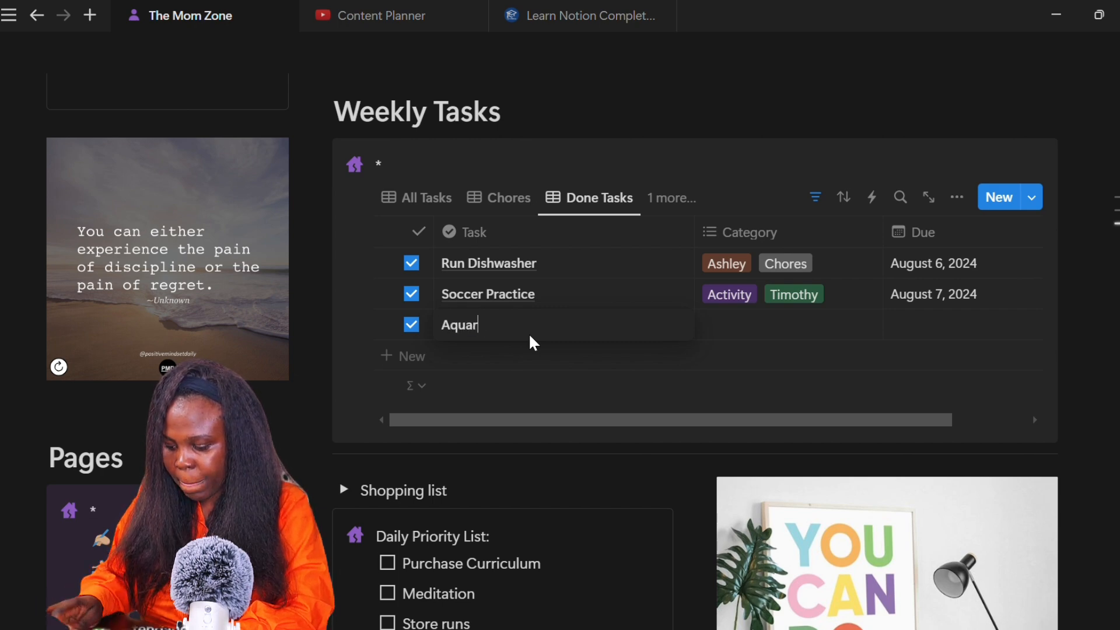
type("iums fiel")
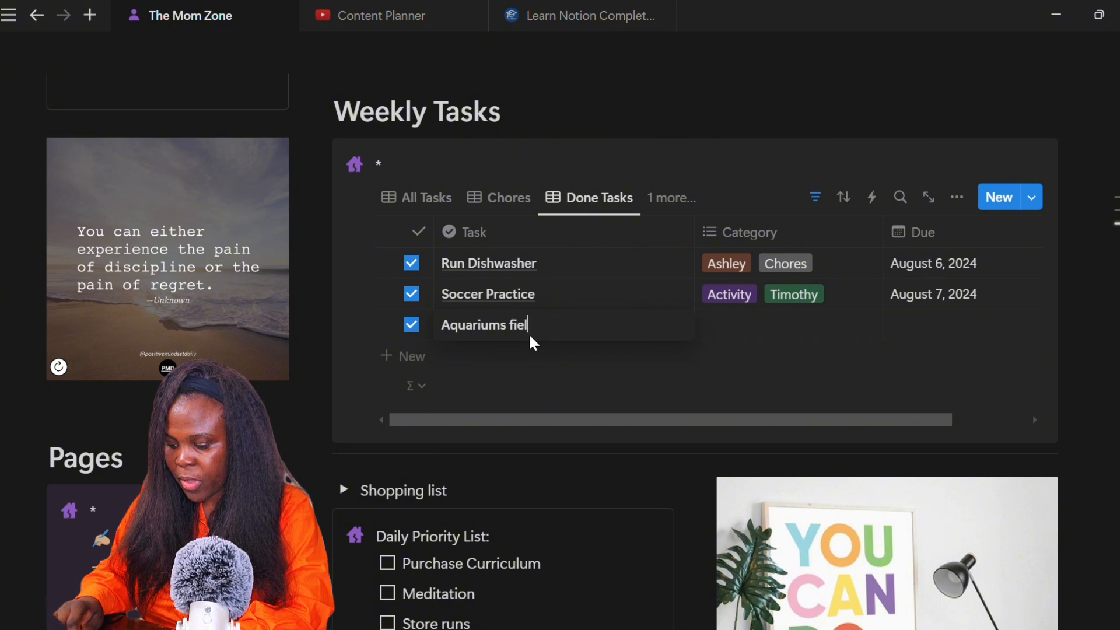
type("d Tri")
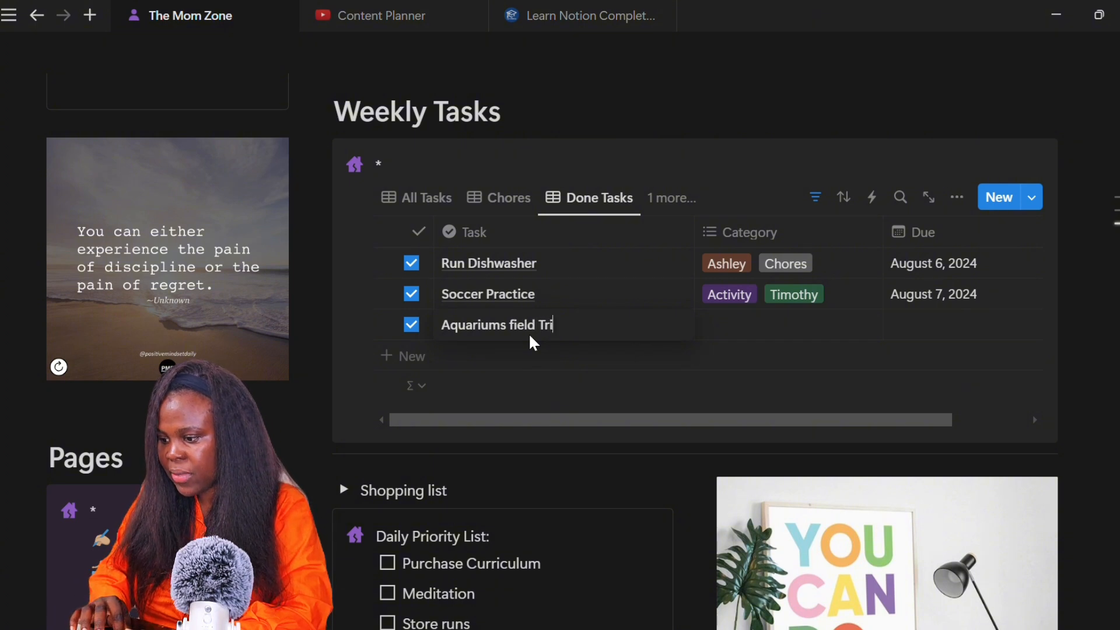
type("p")
Step: Set the Aquariums field Trip task's category to Activity and its due date to August 22, 2024
left_click(773, 334)
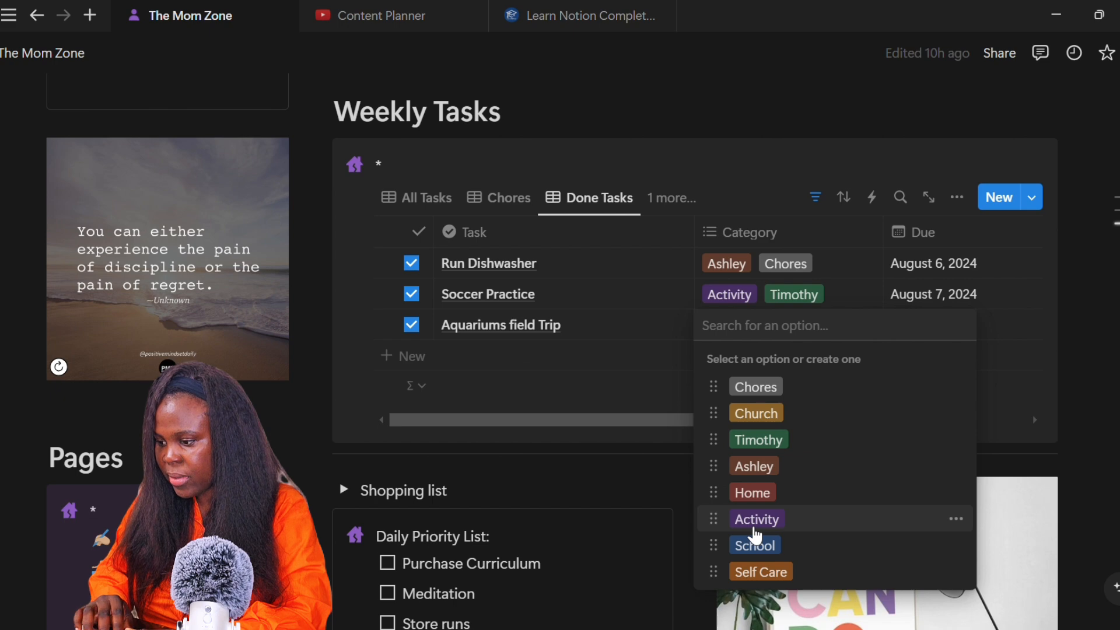
left_click(756, 519)
left_click(997, 328)
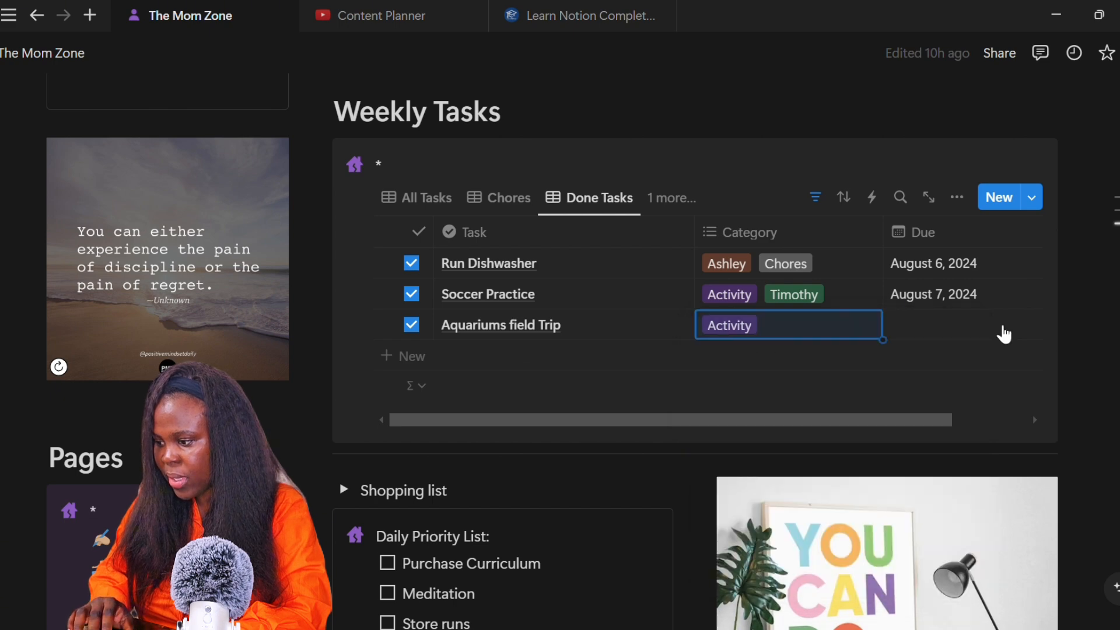
left_click(945, 332)
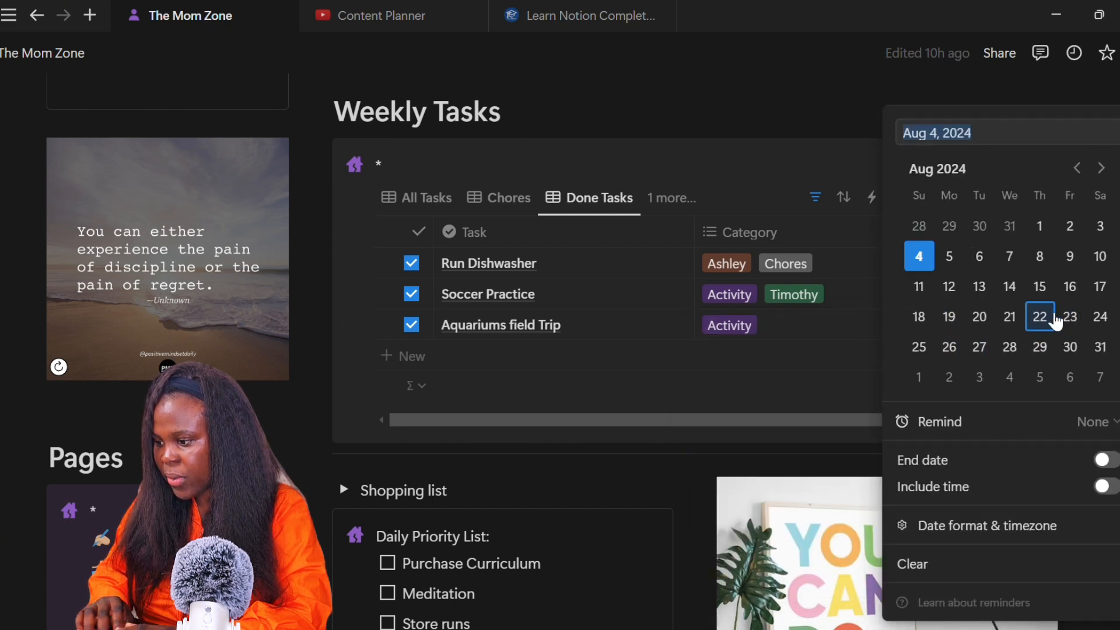
left_click(1040, 317)
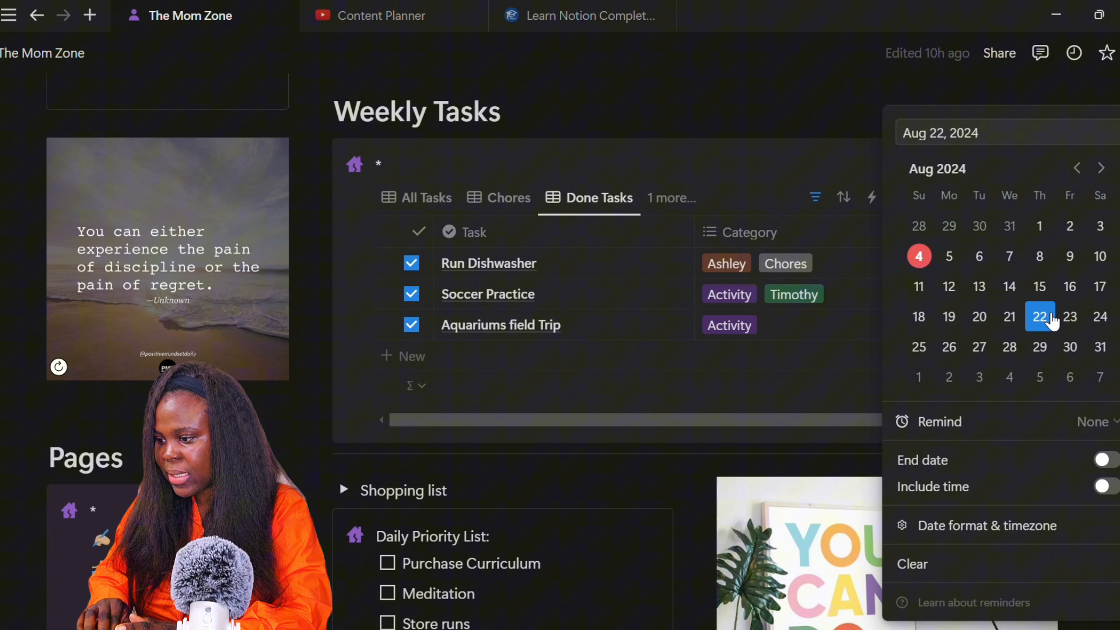
left_click(842, 353)
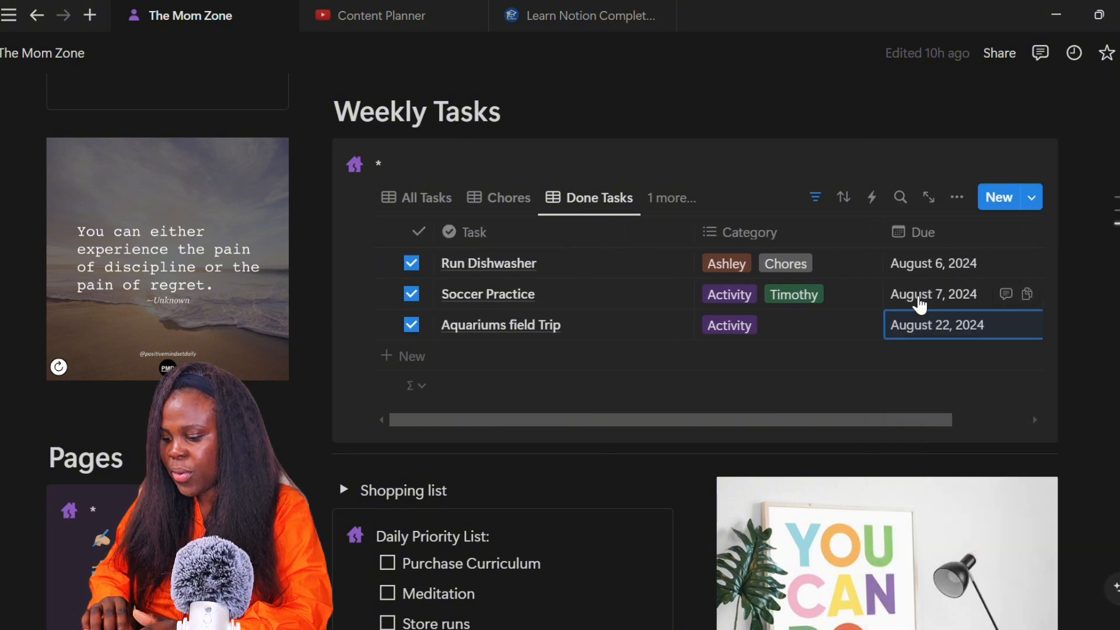
Step: Mark the Aquariums field Trip task as not done in the Done Tasks view and check it in the All Tasks view
scroll(723, 343, "down", 1)
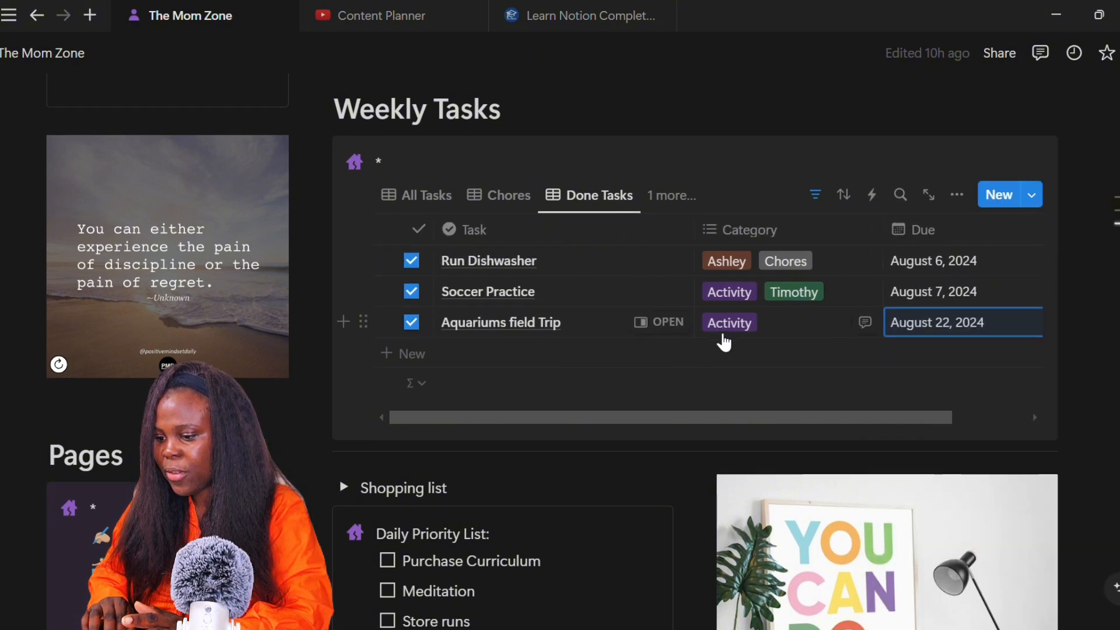
scroll(724, 342, "up", 2)
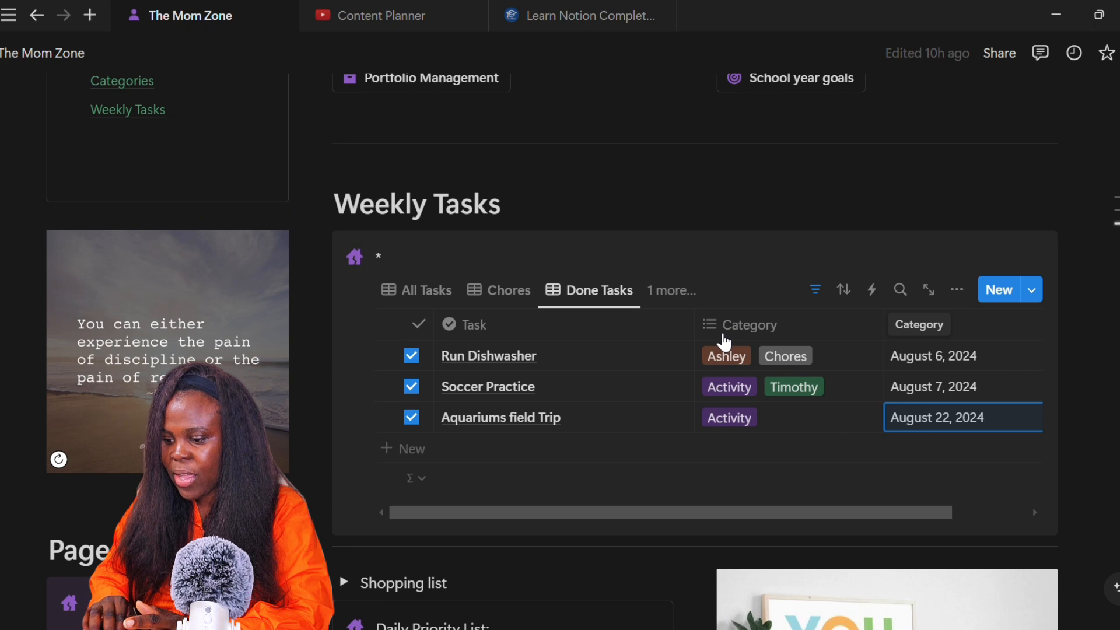
scroll(510, 418, "up", 3)
scroll(511, 416, "down", 5)
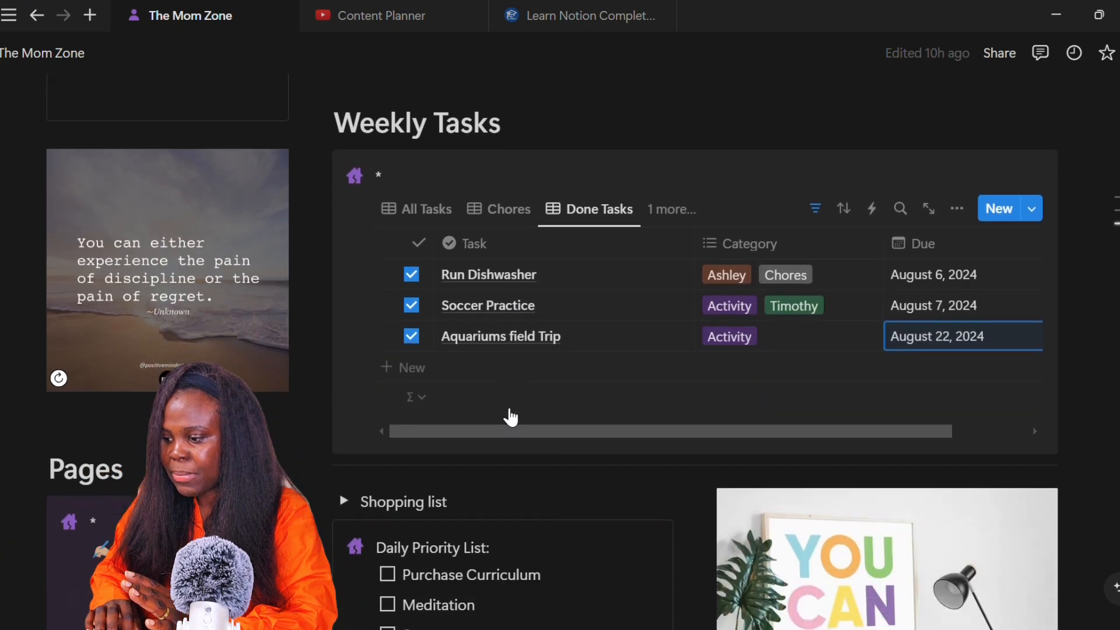
left_click(429, 210)
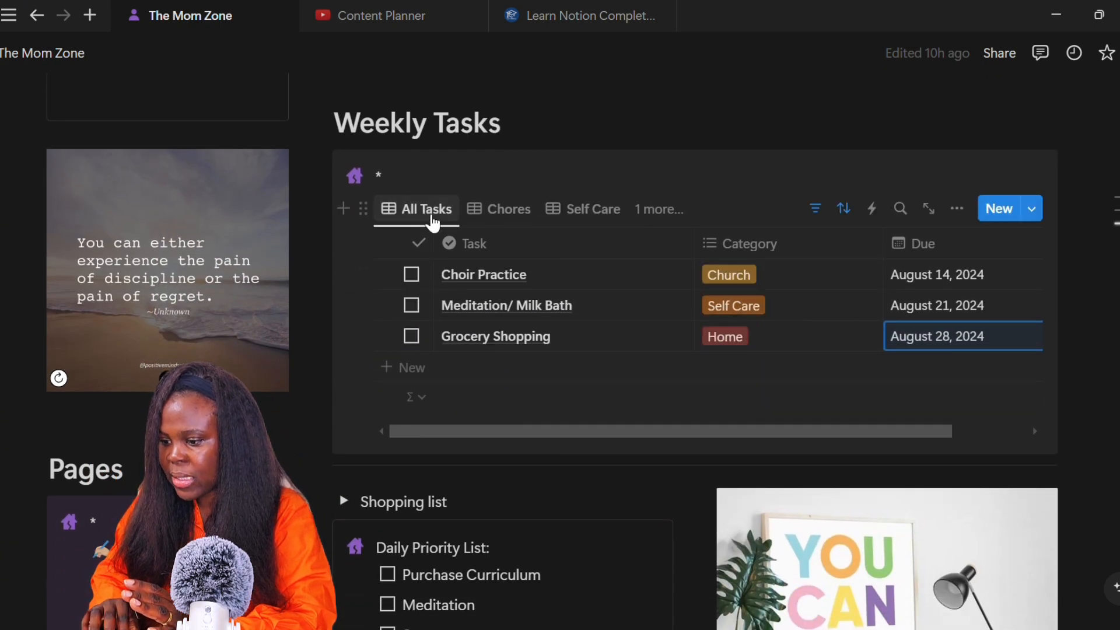
left_click(643, 216)
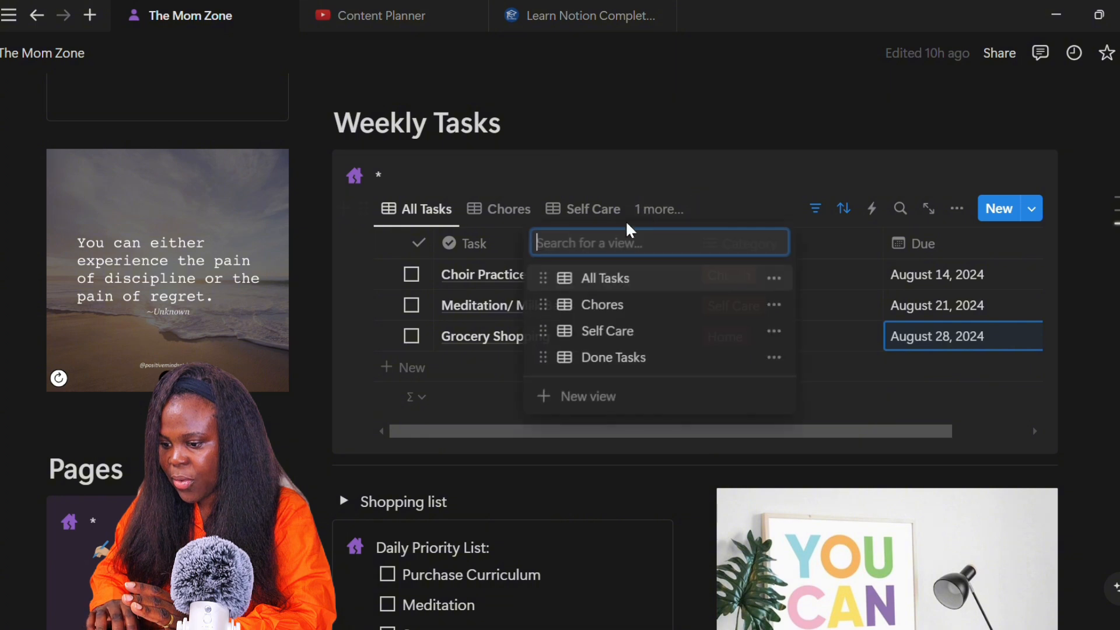
left_click(613, 354)
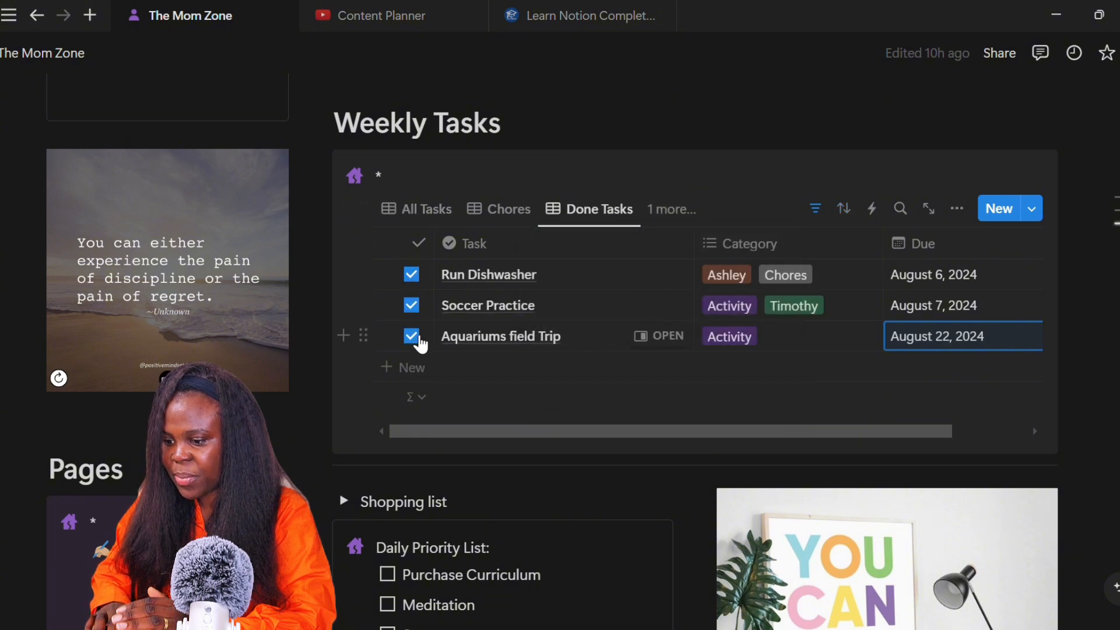
left_click(412, 336)
left_click(429, 210)
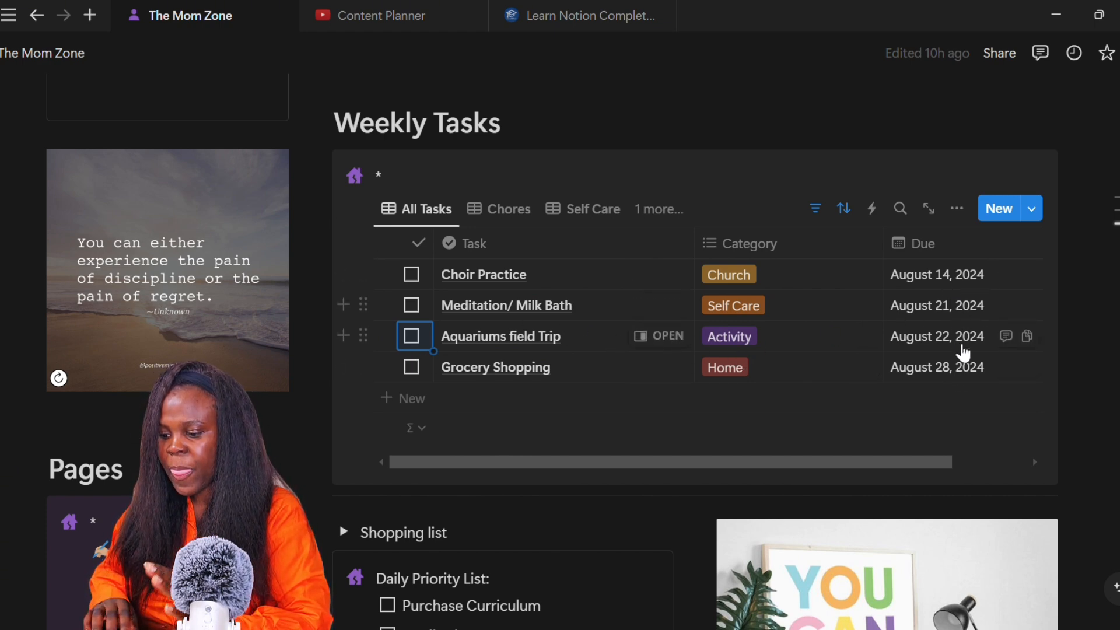
Step: Expand the Shopping list to add a Water item and tick off Milk and Plantain
scroll(963, 368, "down", 3)
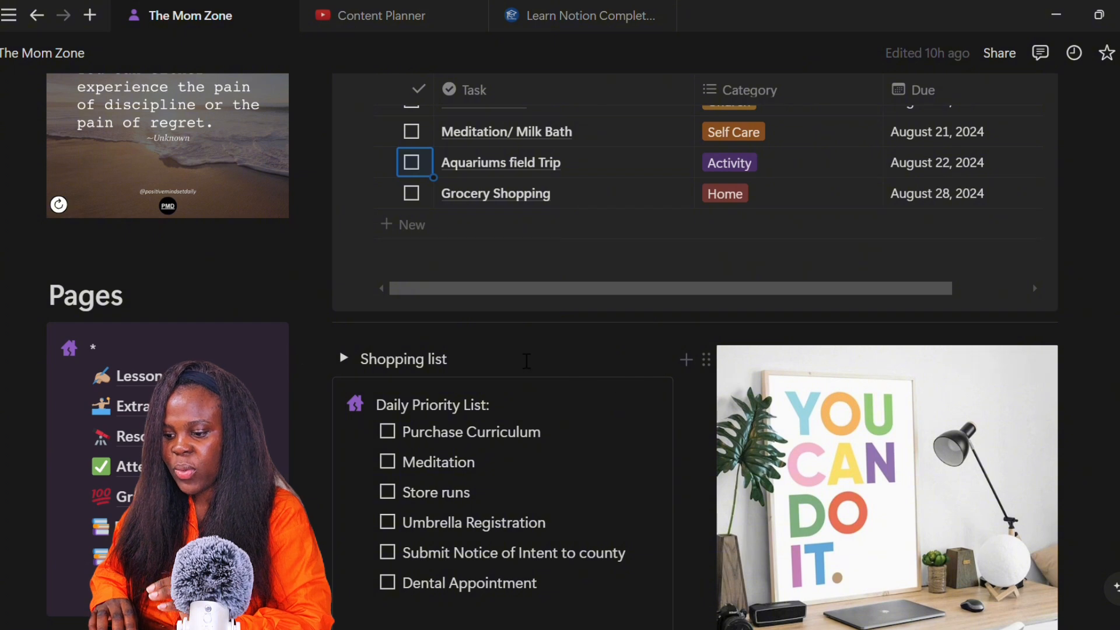
left_click(344, 358)
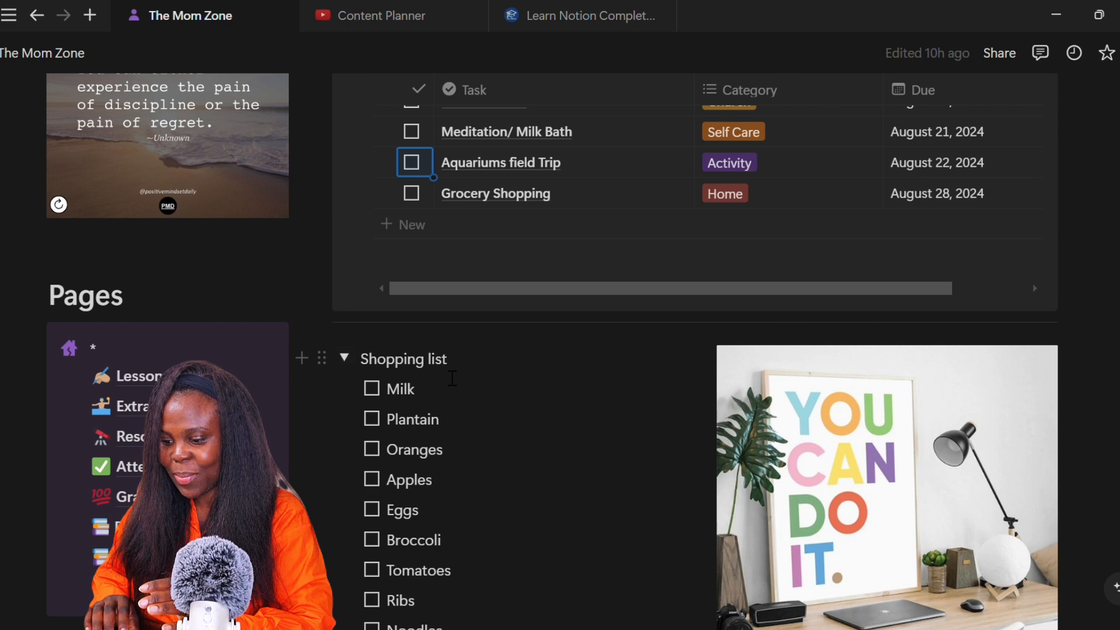
scroll(487, 496, "down", 3)
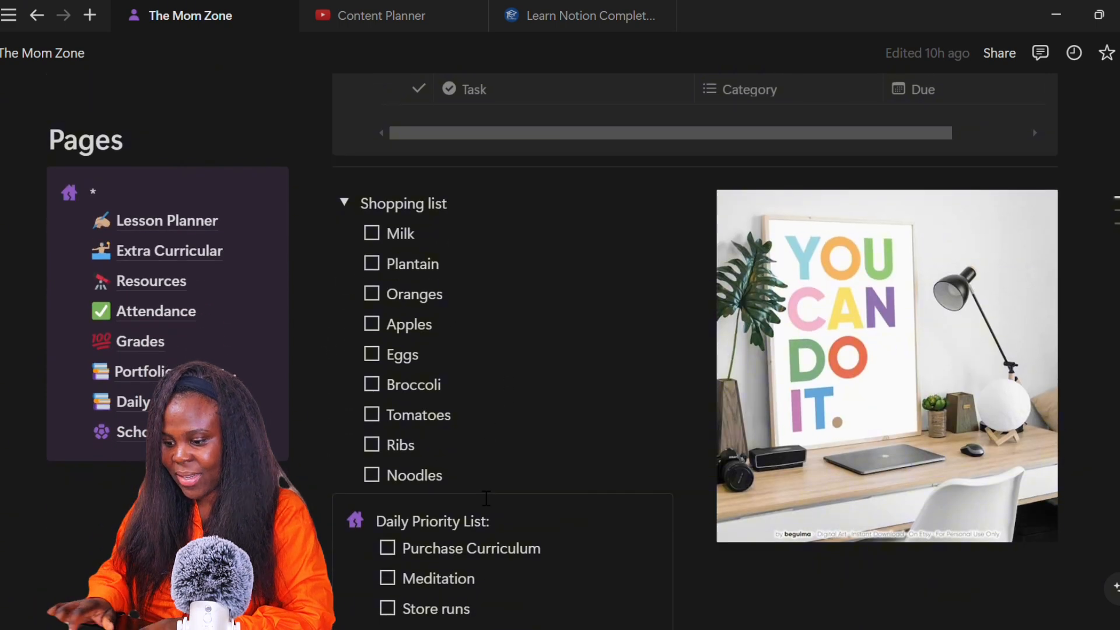
key("Return")
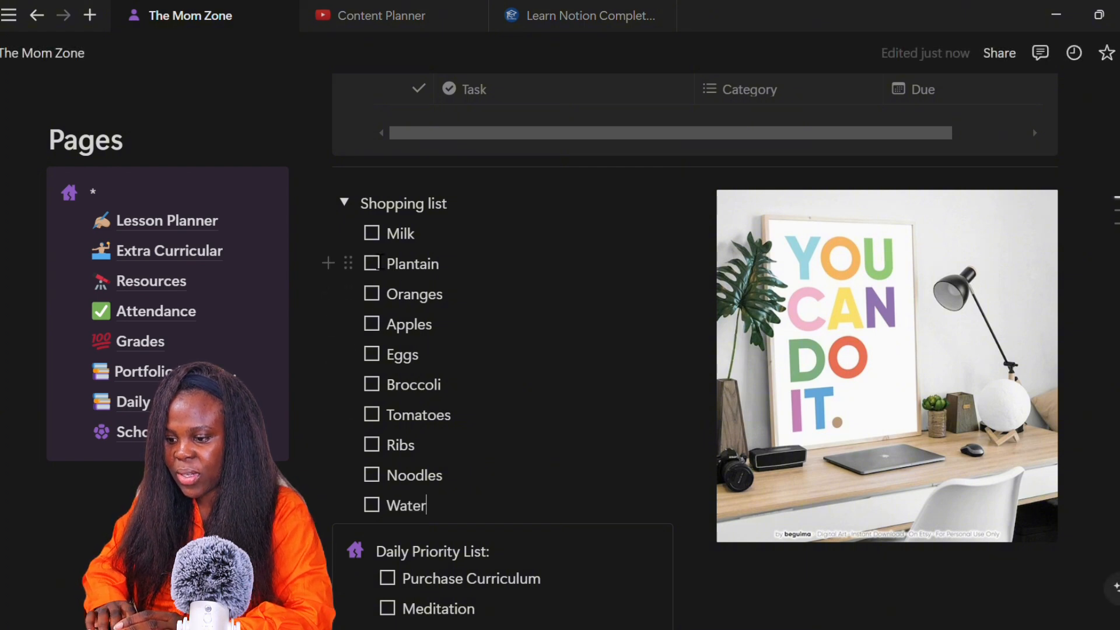
left_click(372, 234)
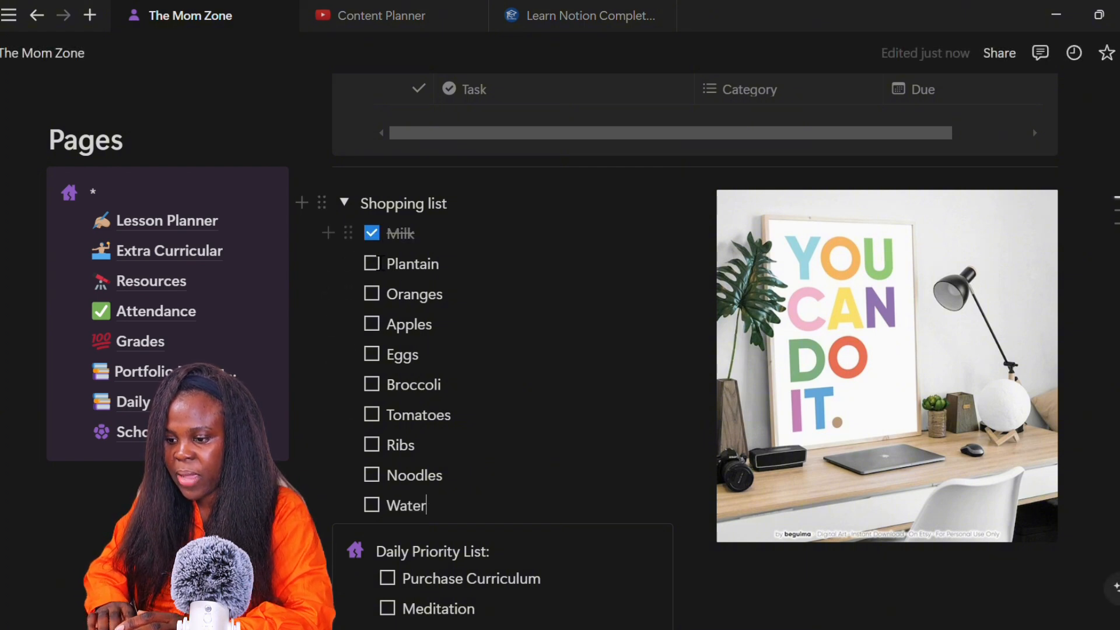
left_click(372, 264)
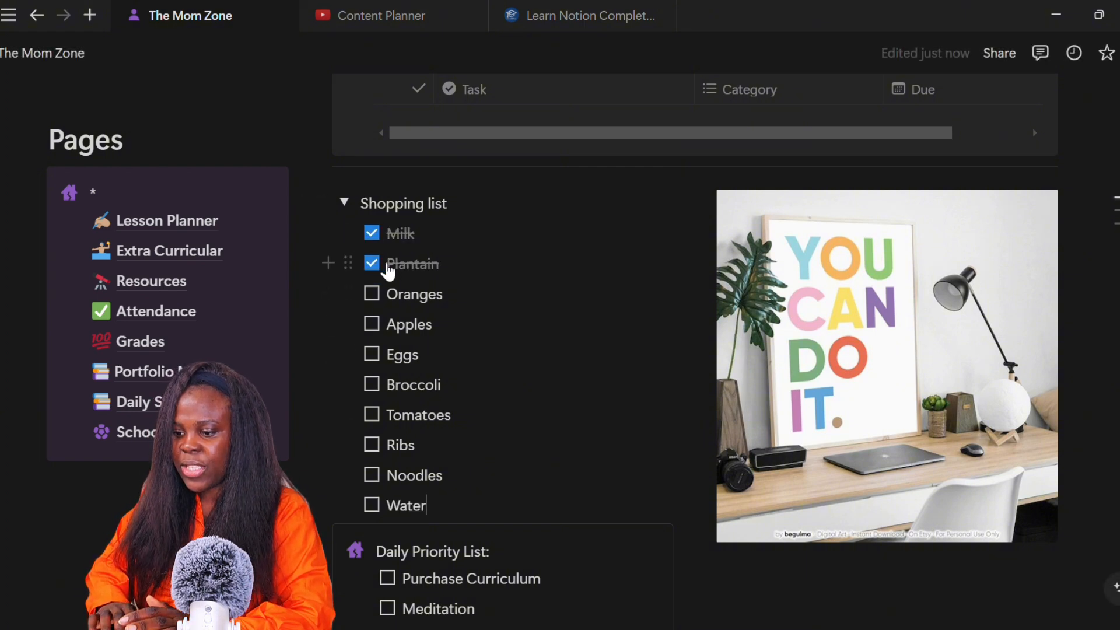
Step: Collapse the Shopping list and tick off Purchase Curriculum and Meditation in the Daily Priority List
left_click(344, 204)
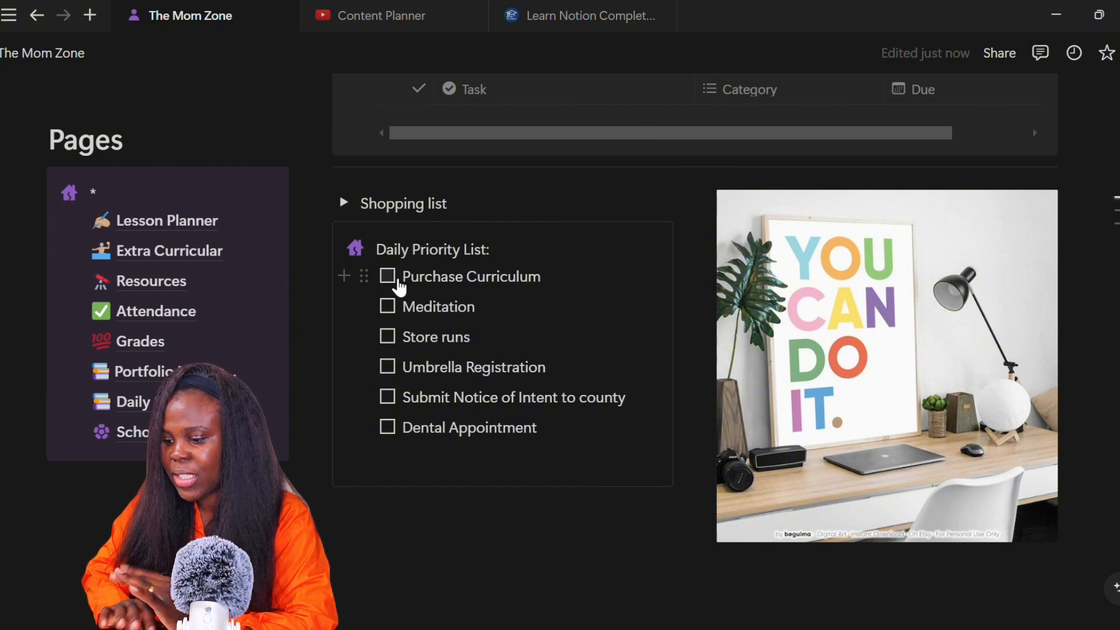
left_click(387, 276)
left_click(388, 308)
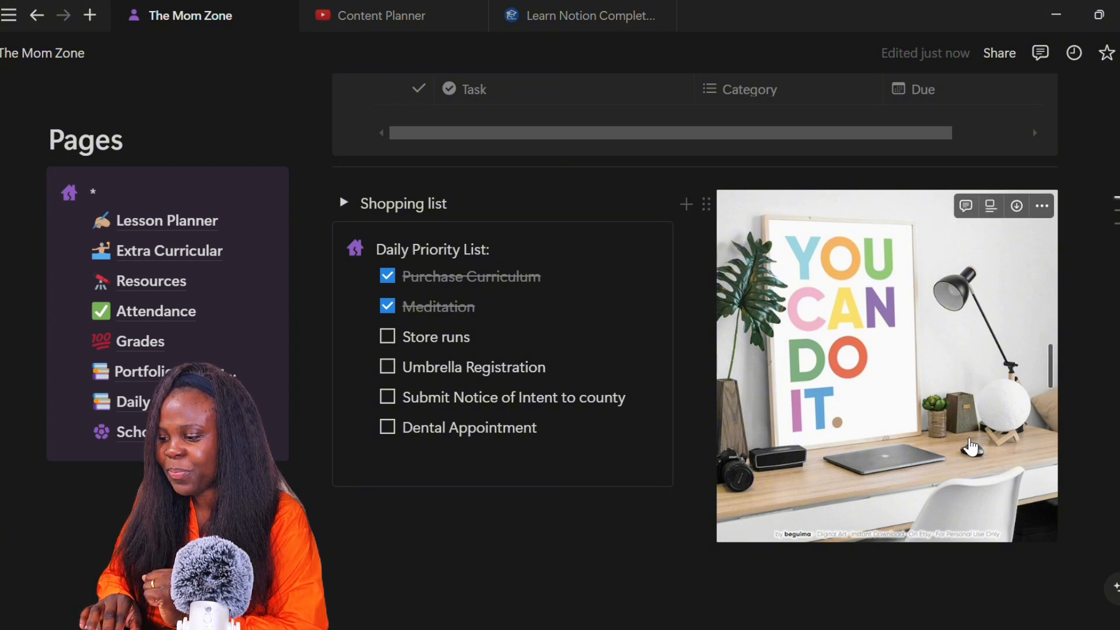
Step: Load a new quote in the motivational quote widget beside the Weekly Tasks section
scroll(950, 417, "up", 2)
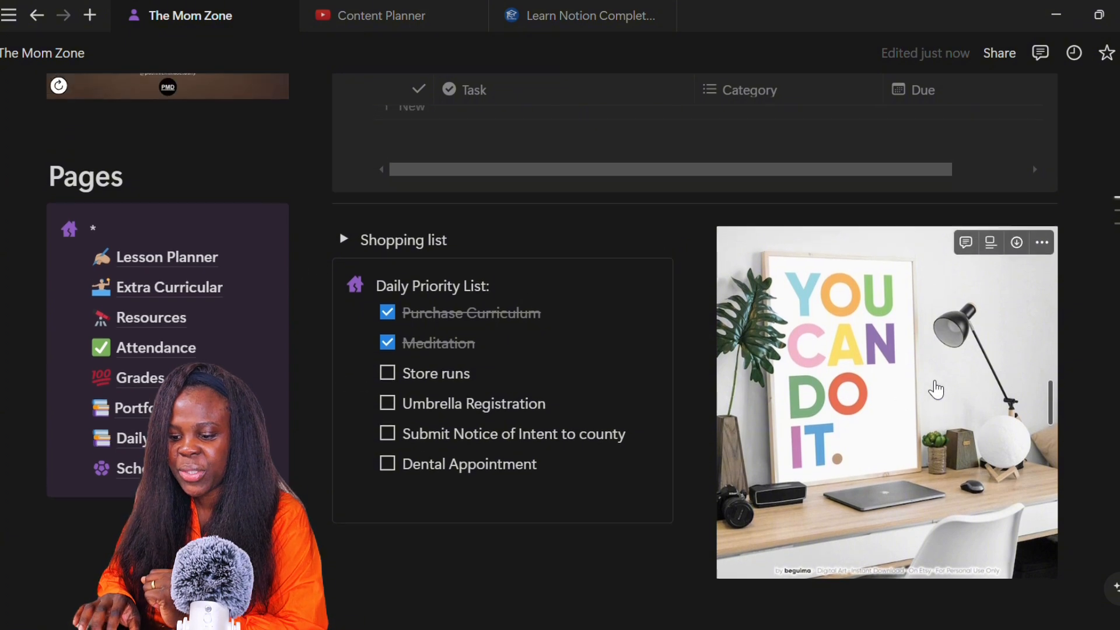
scroll(936, 390, "up", 6)
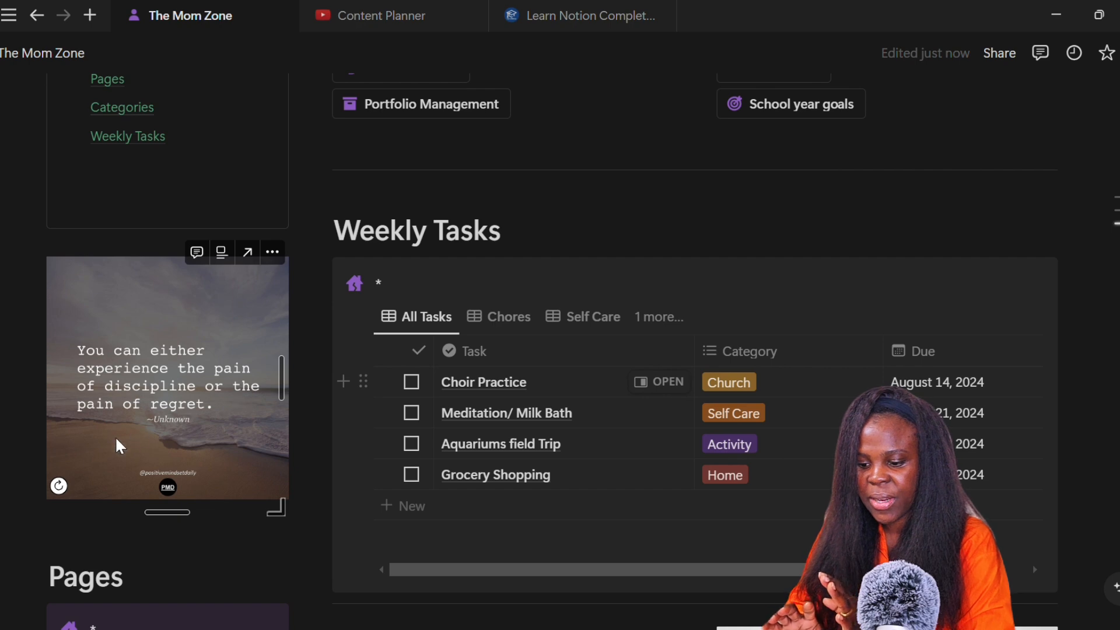
left_click(59, 486)
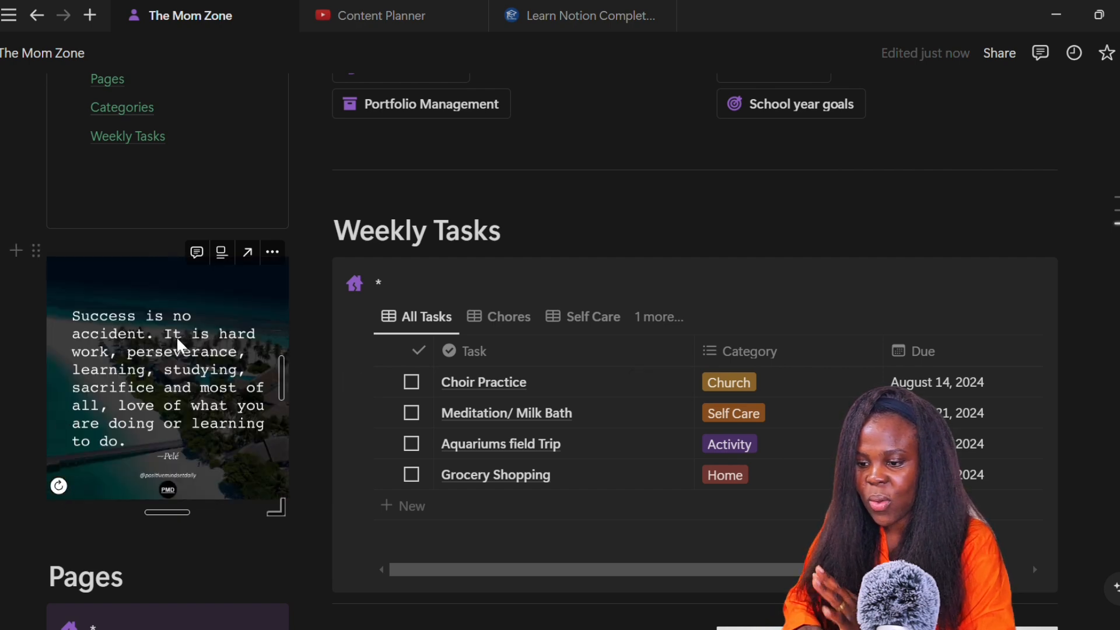
Step: Use the Table of Content links to go to the Pages section and the Categories section
scroll(176, 336, "up", 3)
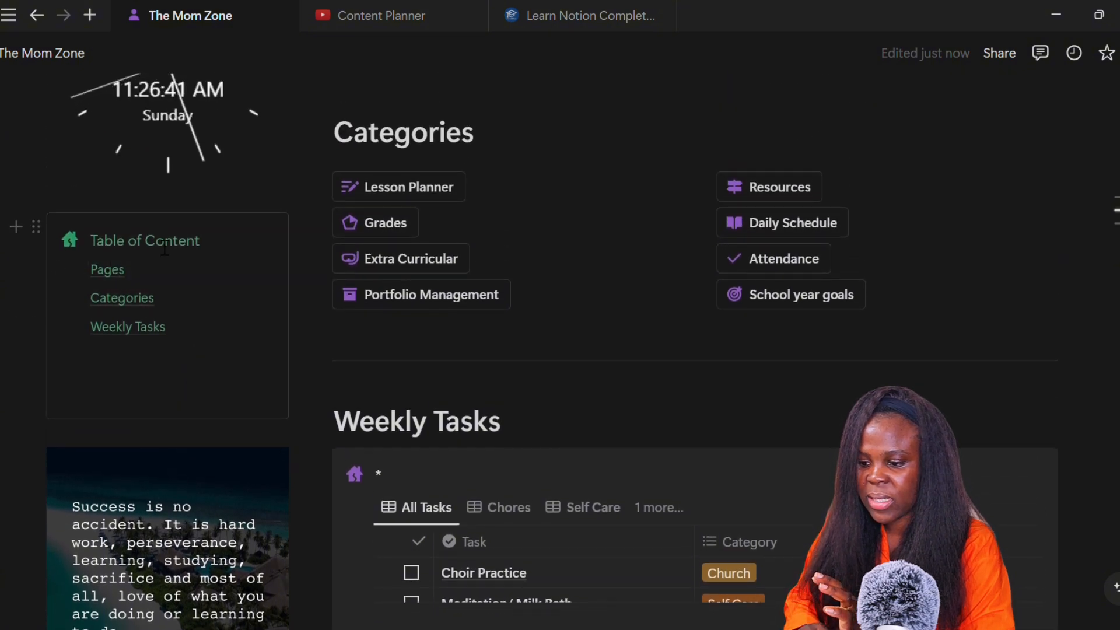
left_click(131, 272)
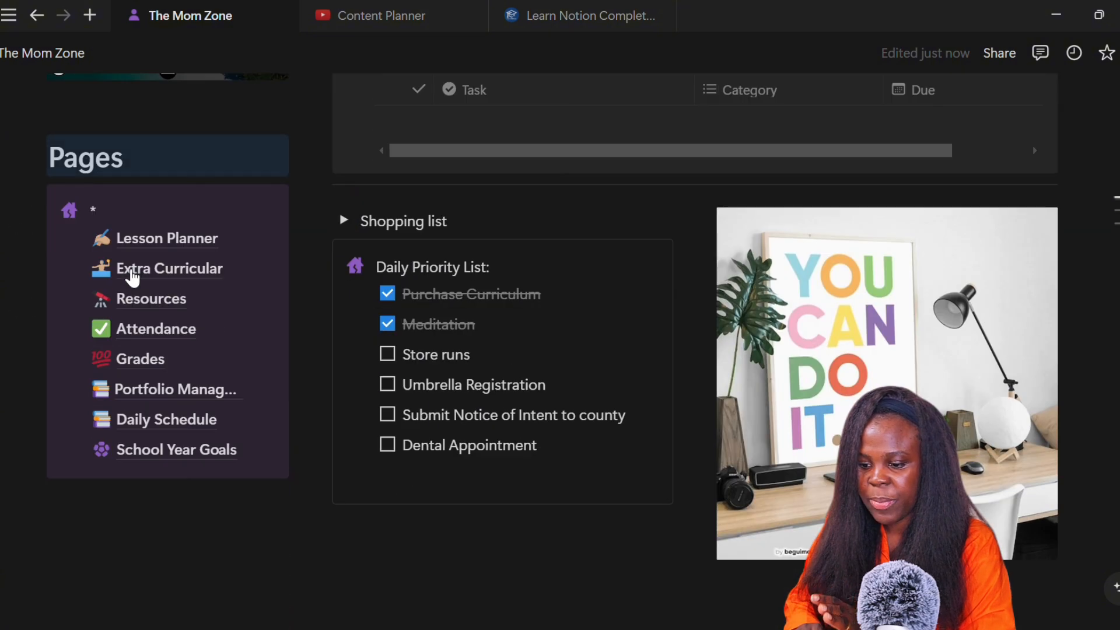
scroll(130, 250, "up", 3)
scroll(130, 280, "down", 2)
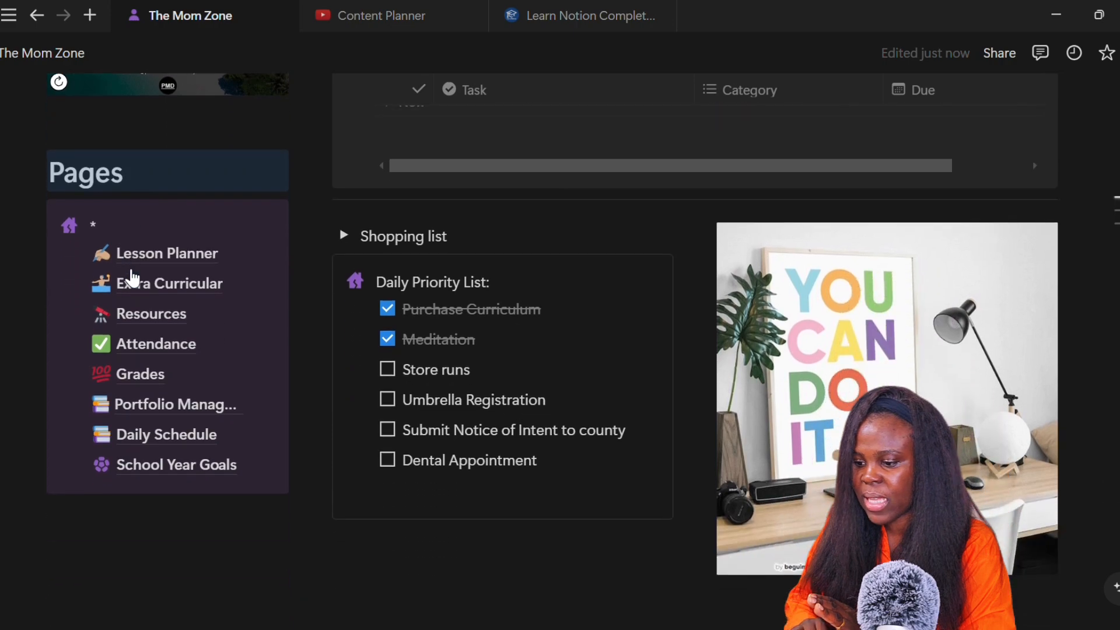
scroll(180, 387, "up", 5)
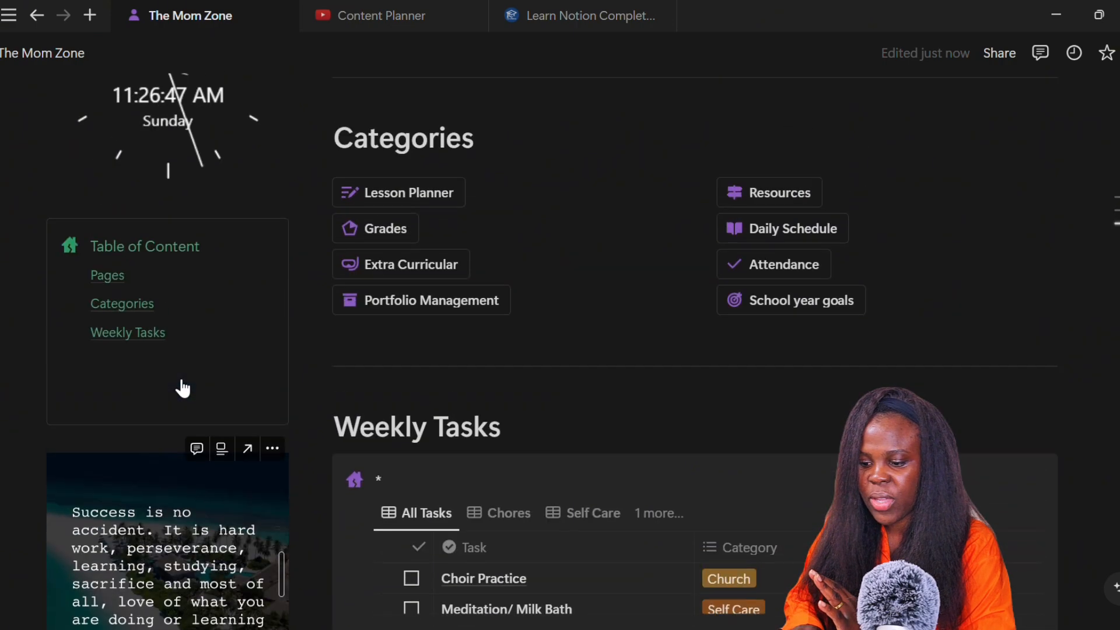
scroll(665, 207, "down", 5)
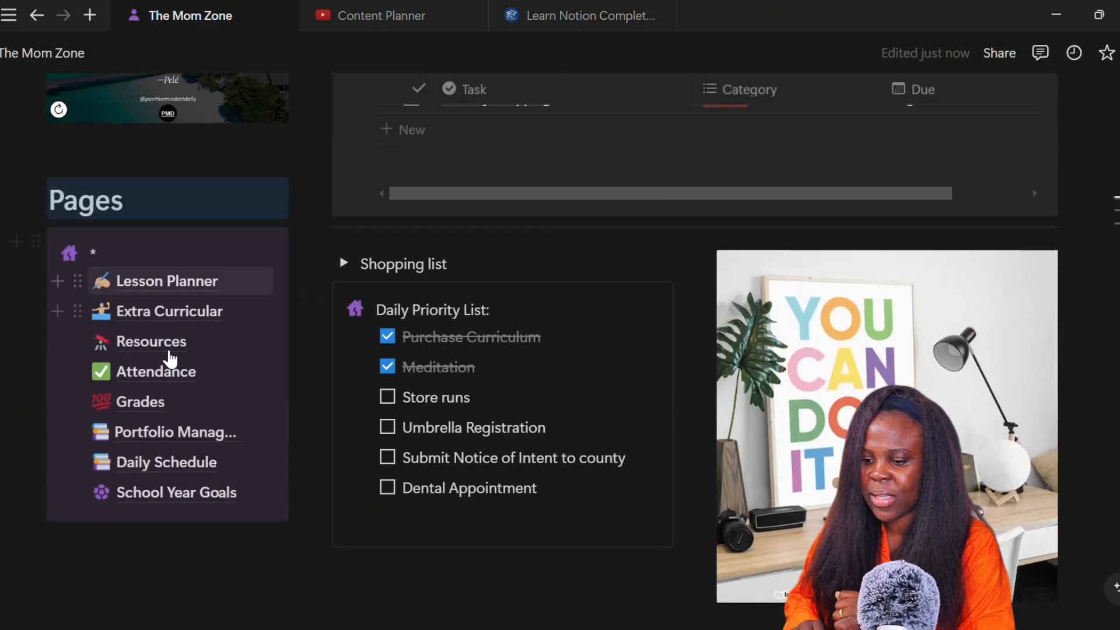
scroll(163, 434, "up", 5)
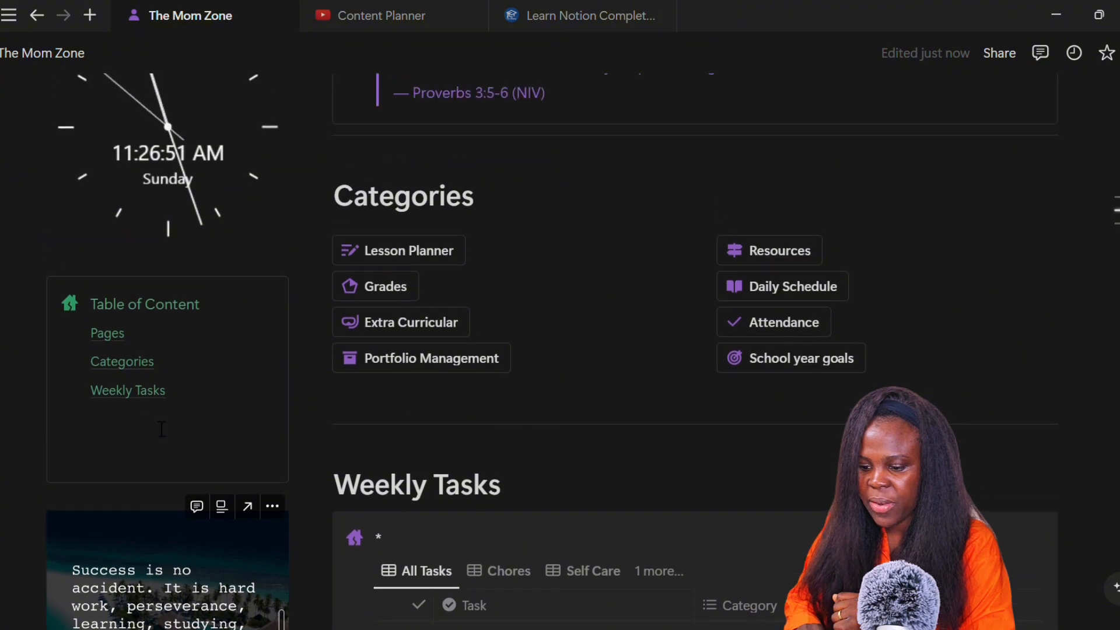
left_click(134, 378)
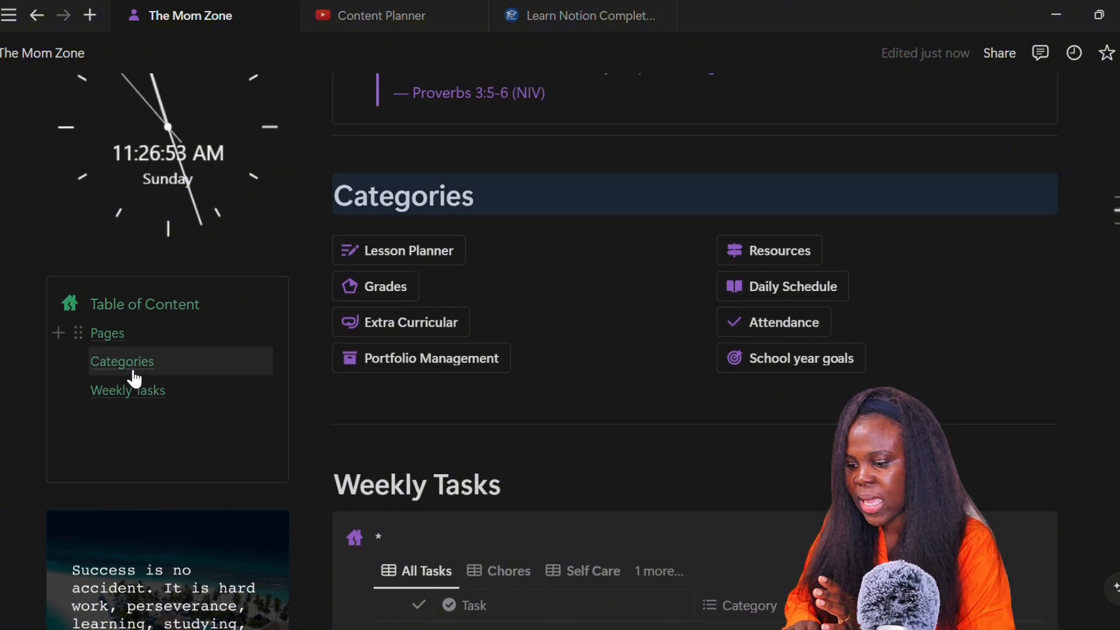
Step: Use the Table of Content link to go to Weekly Tasks, review the task table, and return to the page header
left_click(130, 407)
scroll(575, 527, "down", 5)
scroll(575, 527, "up", 10)
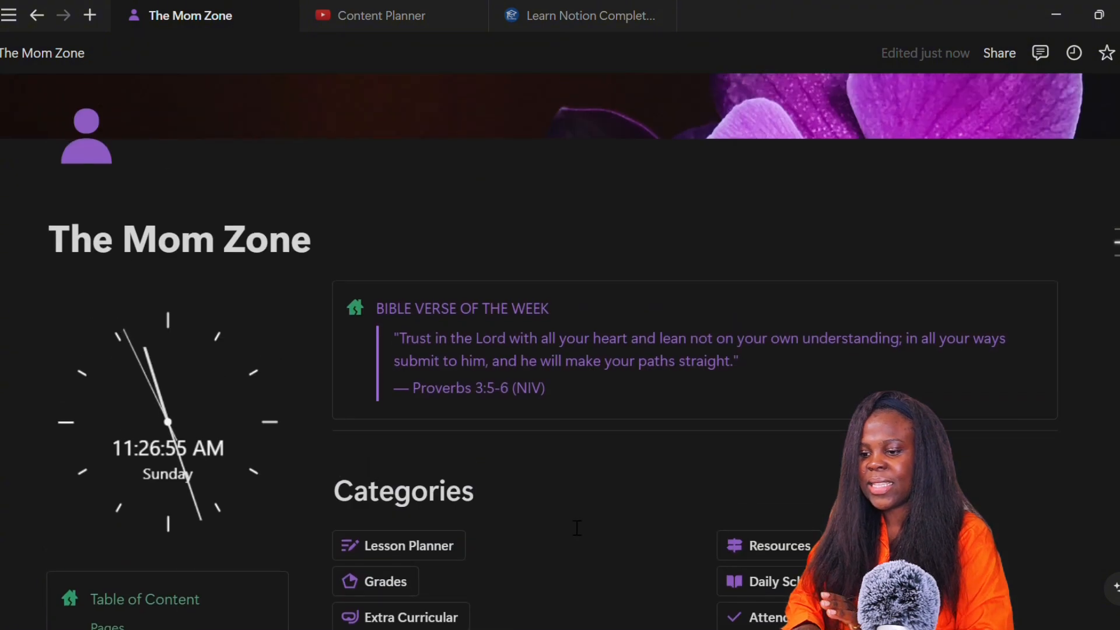
scroll(577, 528, "down", 10)
scroll(577, 527, "up", 2)
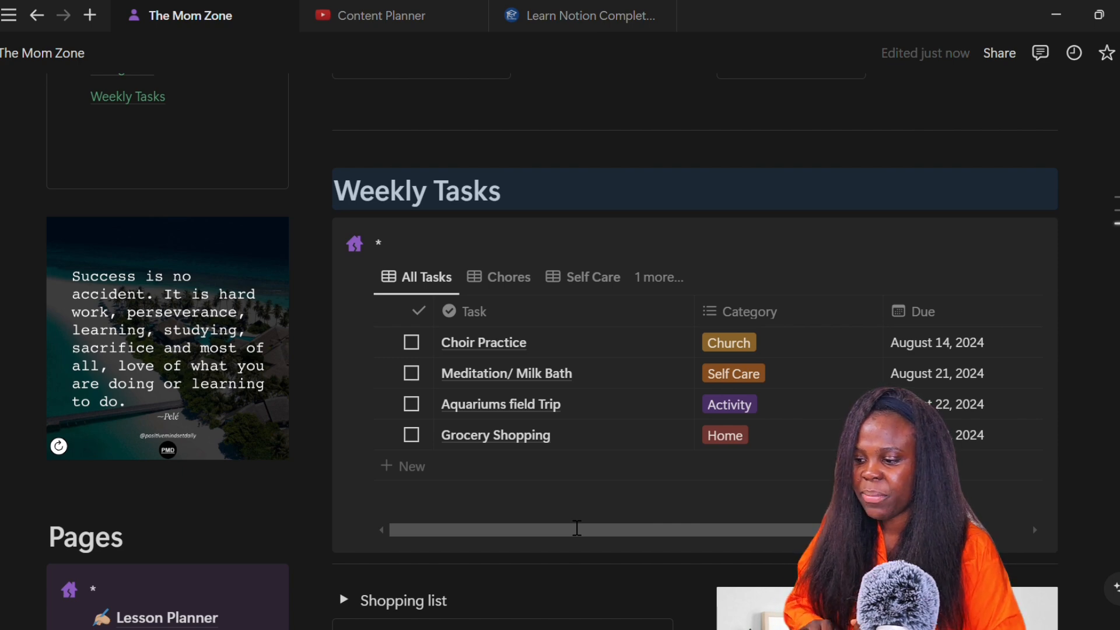
scroll(577, 528, "up", 10)
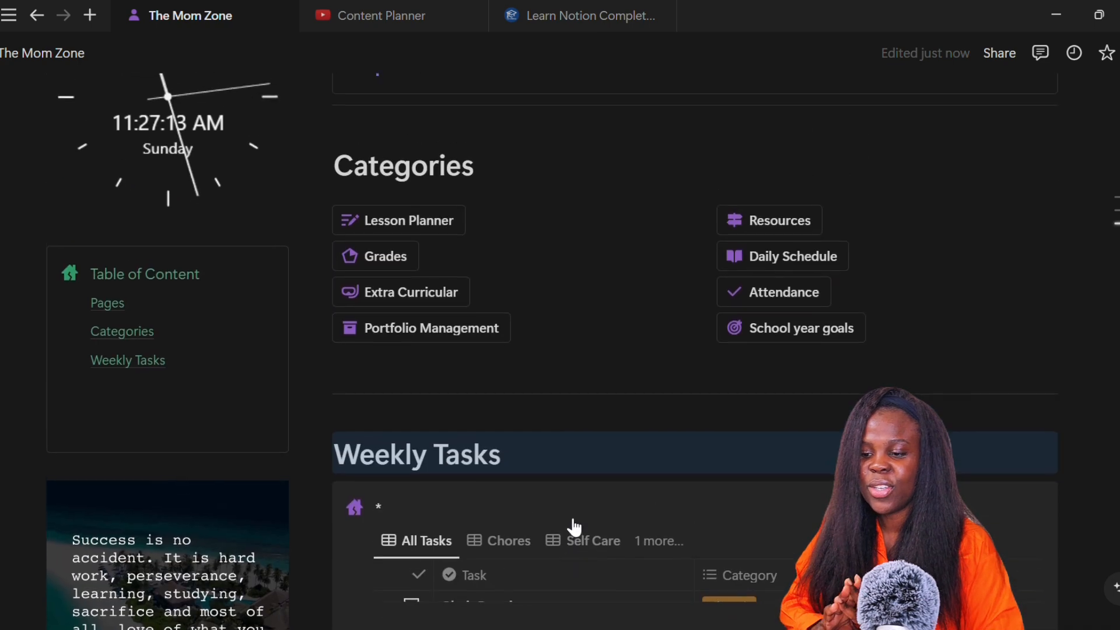
scroll(576, 528, "up", 3)
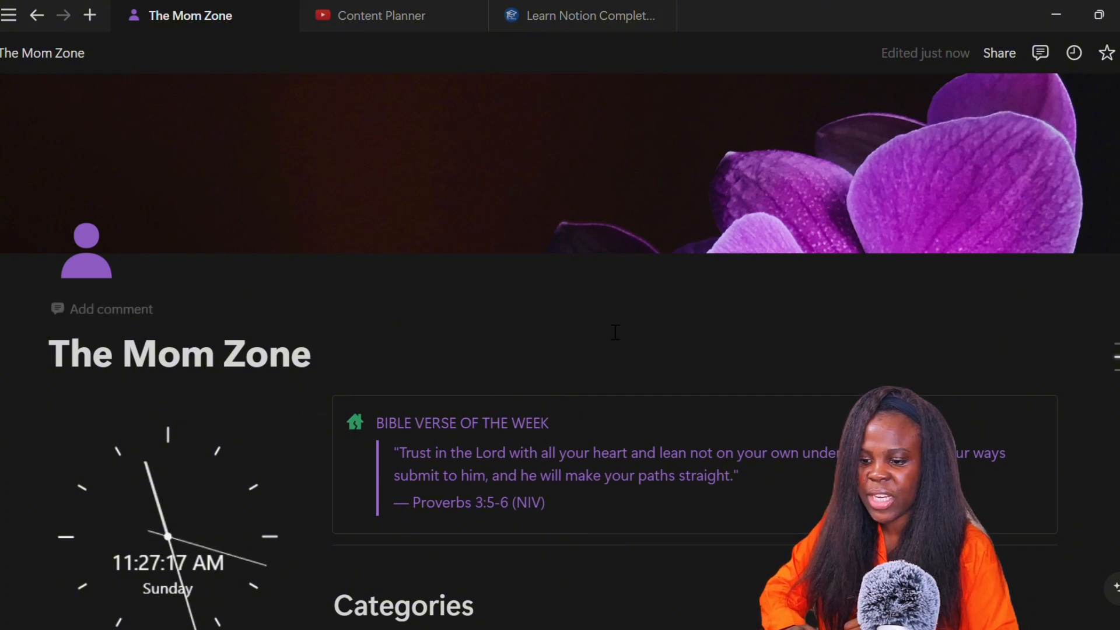
Step: Turn on Ask every time for the page icon's colour and bring up the colour choices for the person icon
left_click(85, 263)
left_click(327, 354)
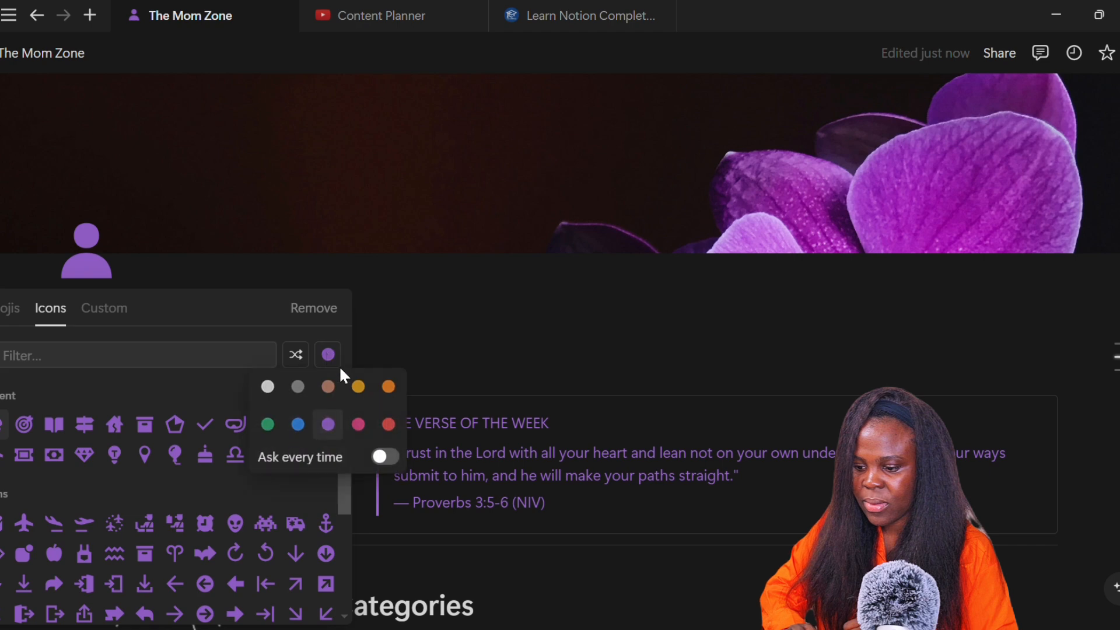
left_click(350, 461)
left_click(142, 389)
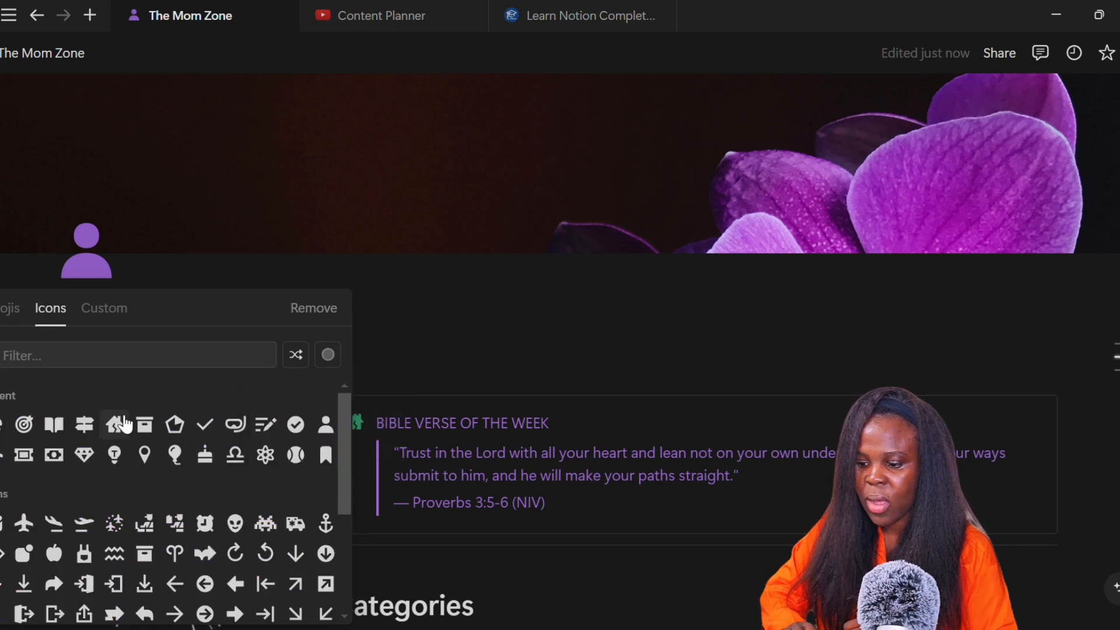
left_click(324, 432)
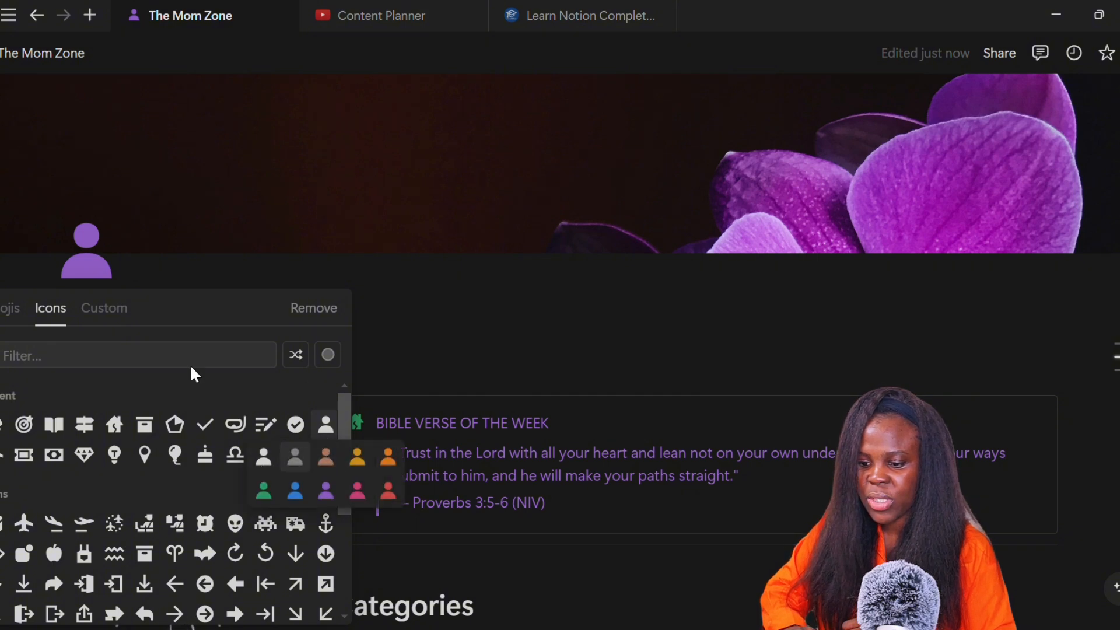
left_click(6, 306)
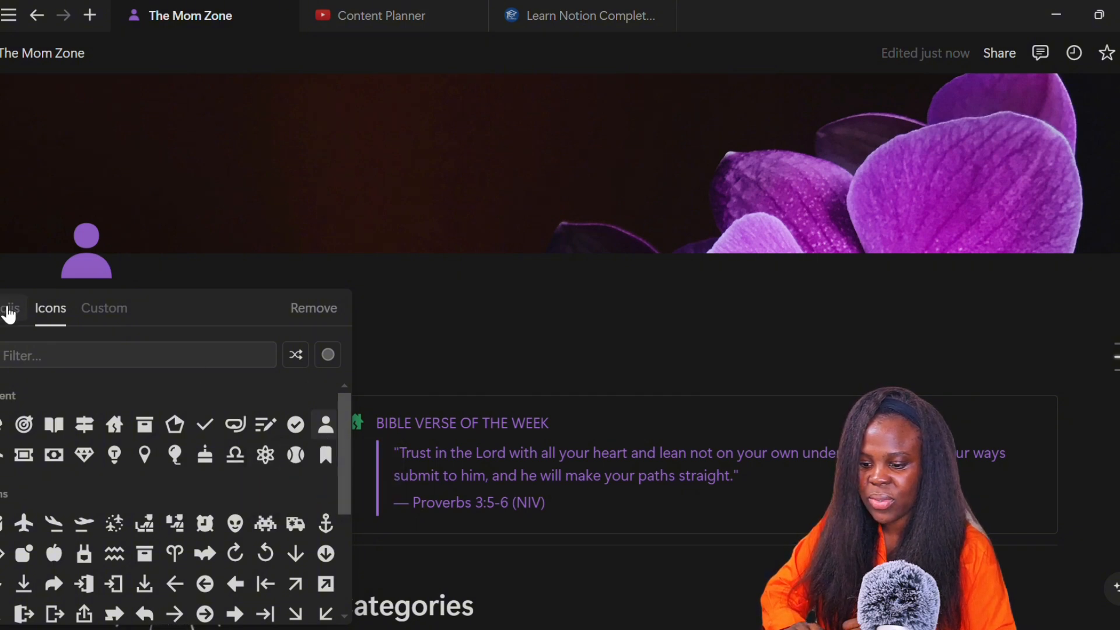
Step: Look through the emoji and custom image options for the page icon, and leave the icon unchanged
left_click(9, 309)
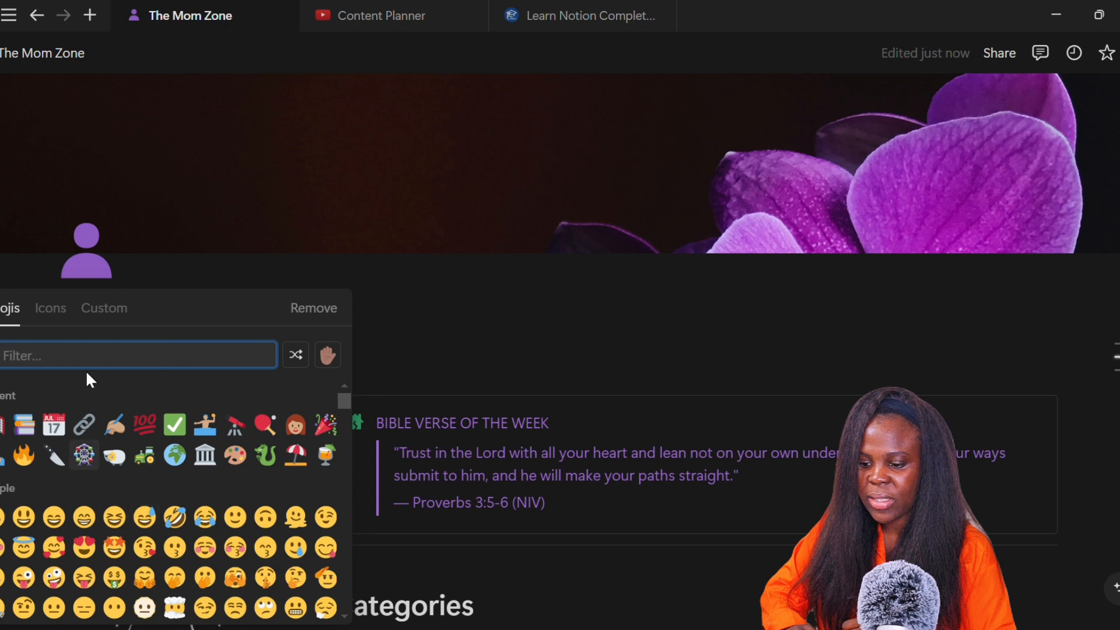
left_click(117, 321)
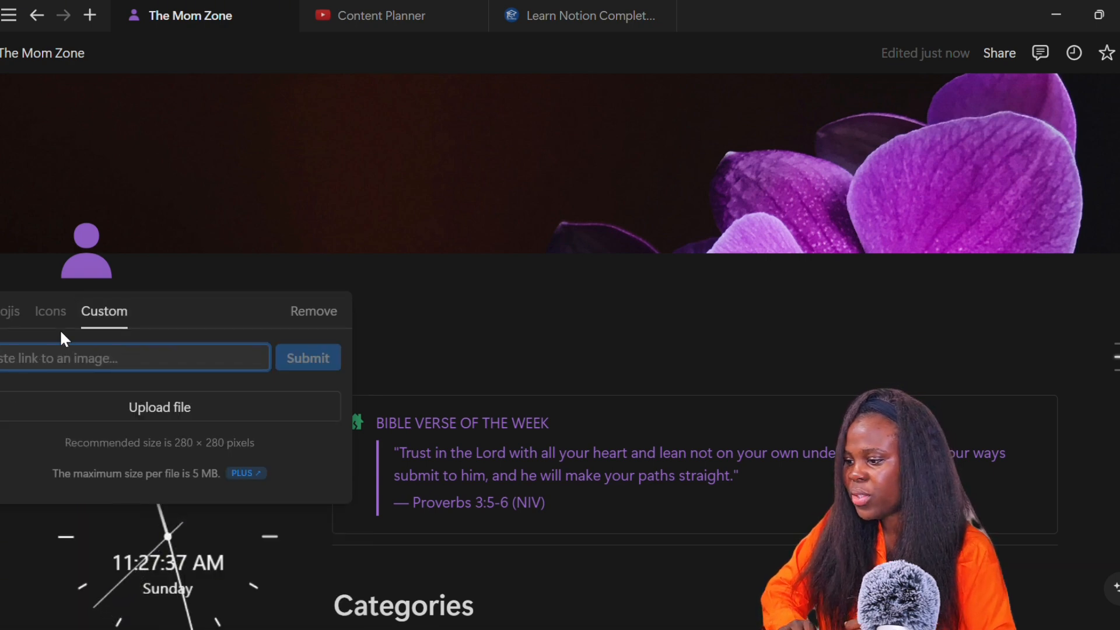
left_click(972, 169)
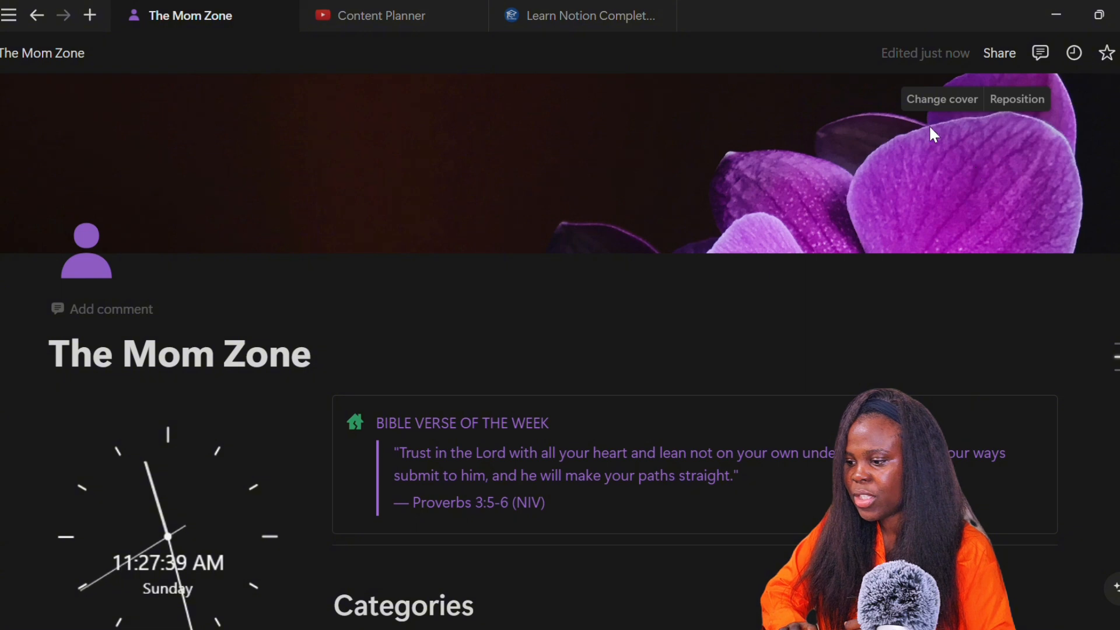
Step: Examine the page cover's Gallery, Upload, Link and Unsplash sources, browse the Unsplash images, and close the cover options without choosing one
left_click(919, 105)
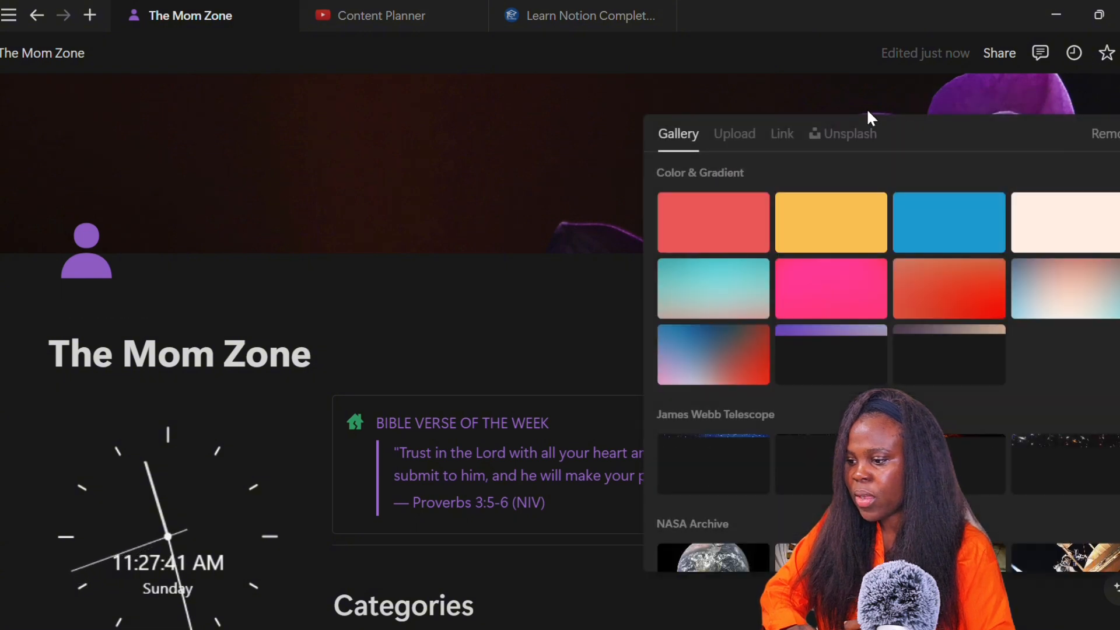
left_click(740, 148)
left_click(779, 147)
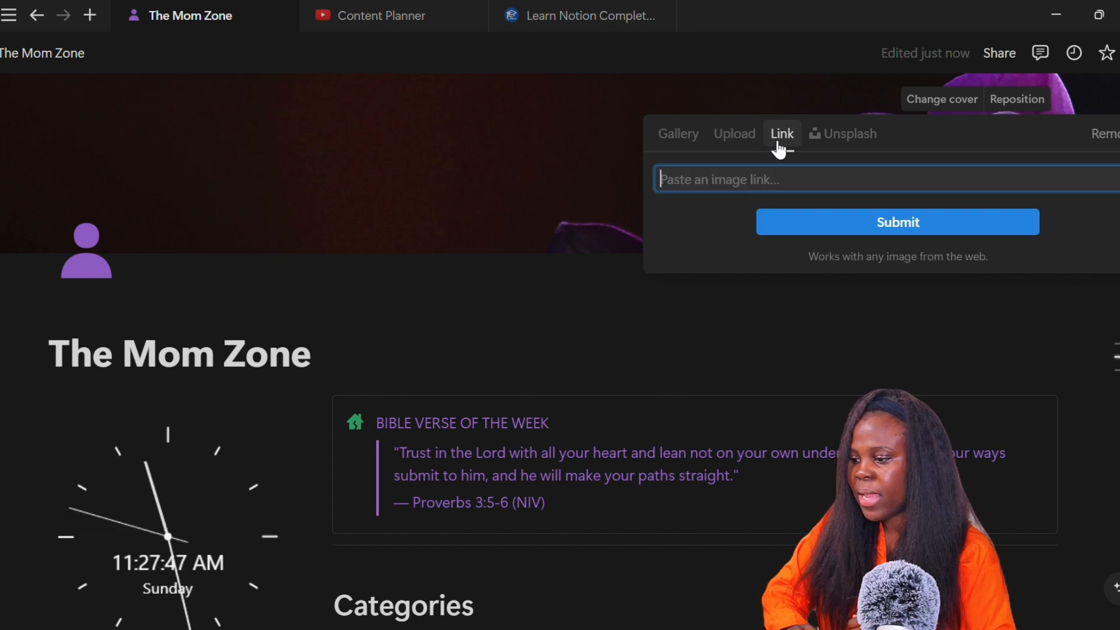
left_click(846, 146)
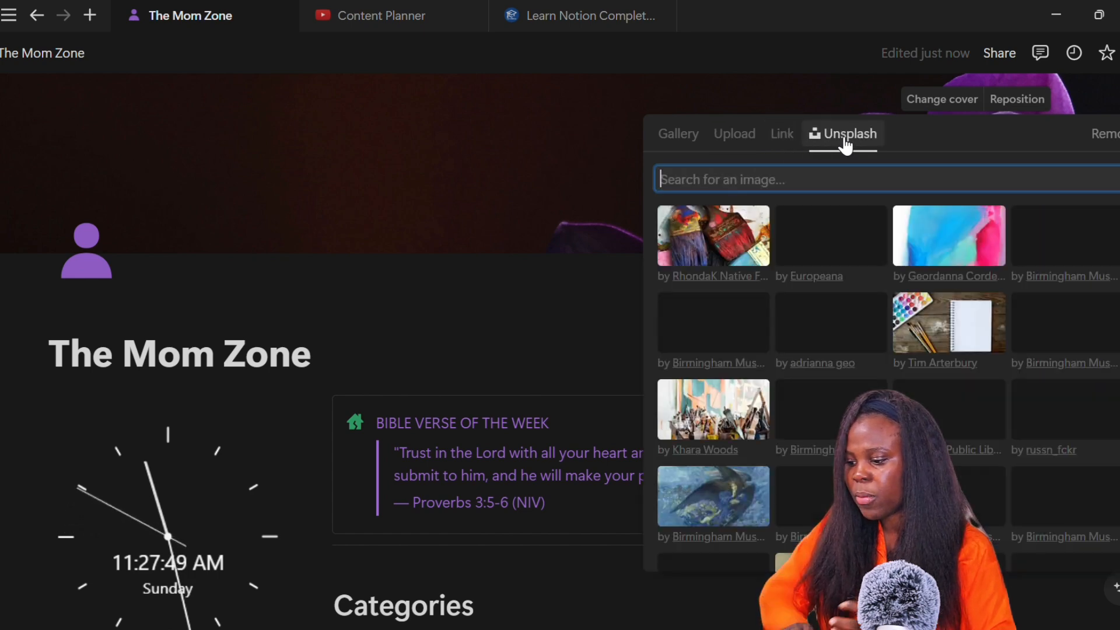
scroll(834, 353, "down", 2)
scroll(834, 353, "up", 3)
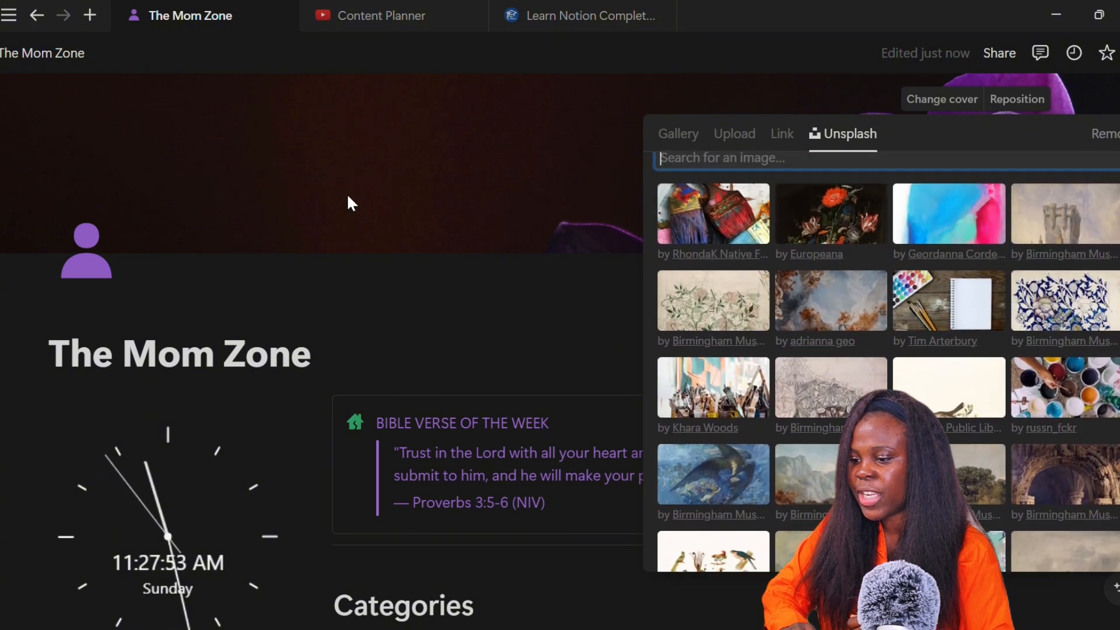
left_click(370, 195)
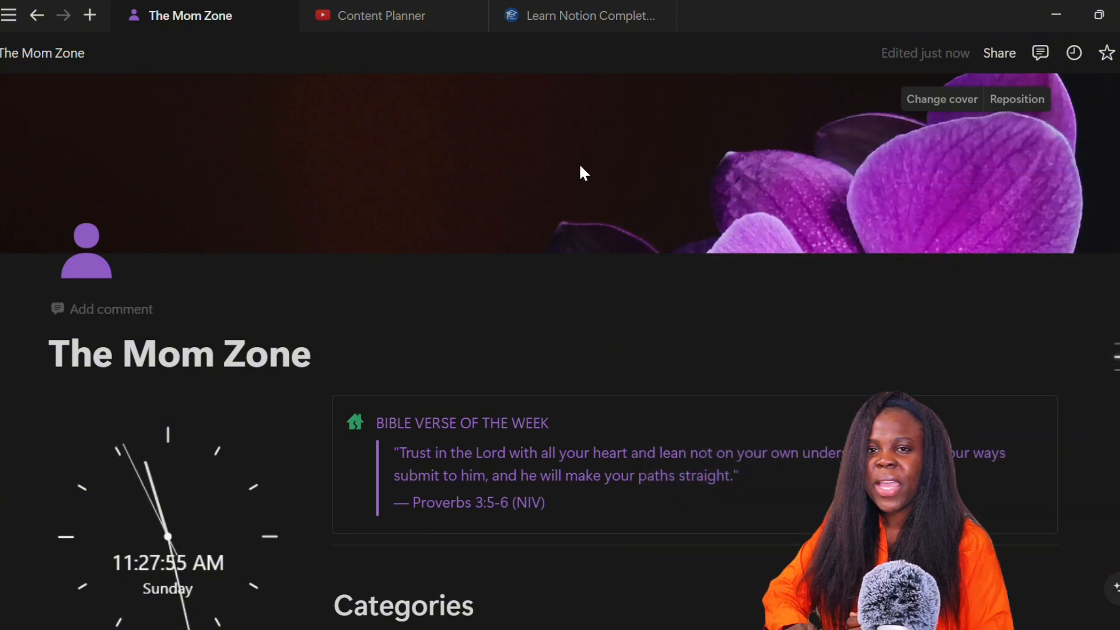